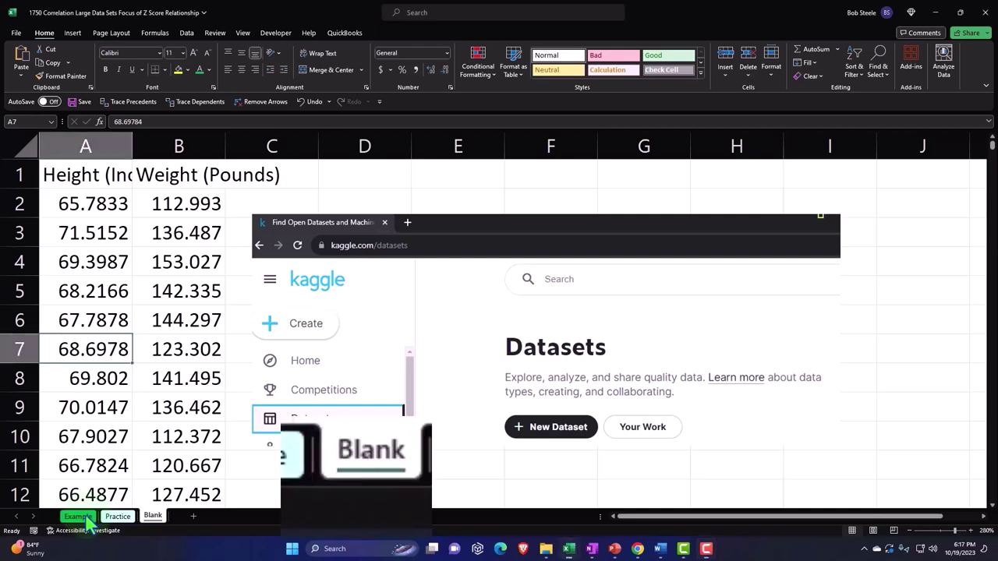
Open the Example sheet with its height/weight mean, SD, median, histogram and z-score columns
click(90, 517)
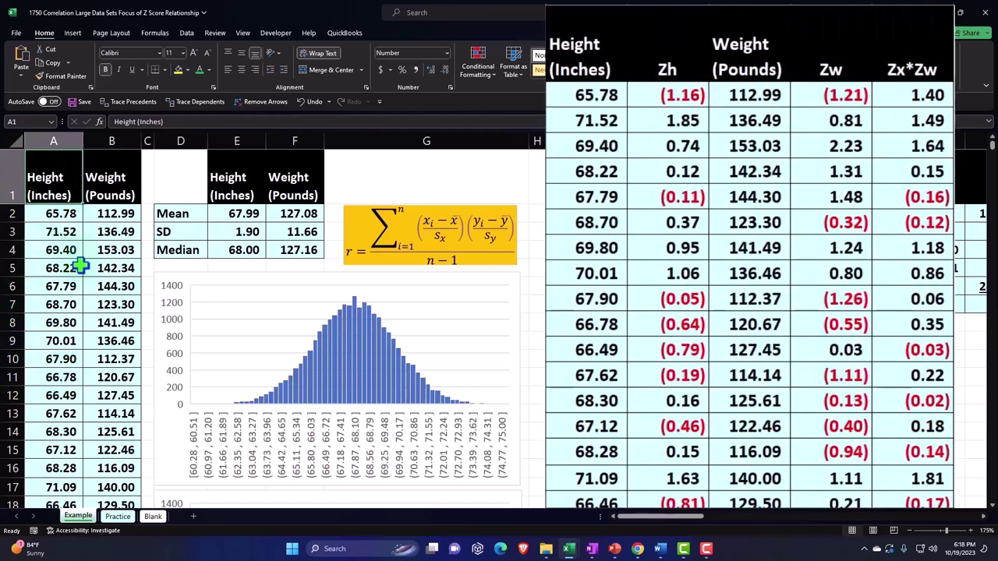
scroll(82, 268, down, 6)
scroll(83, 269, down, 4)
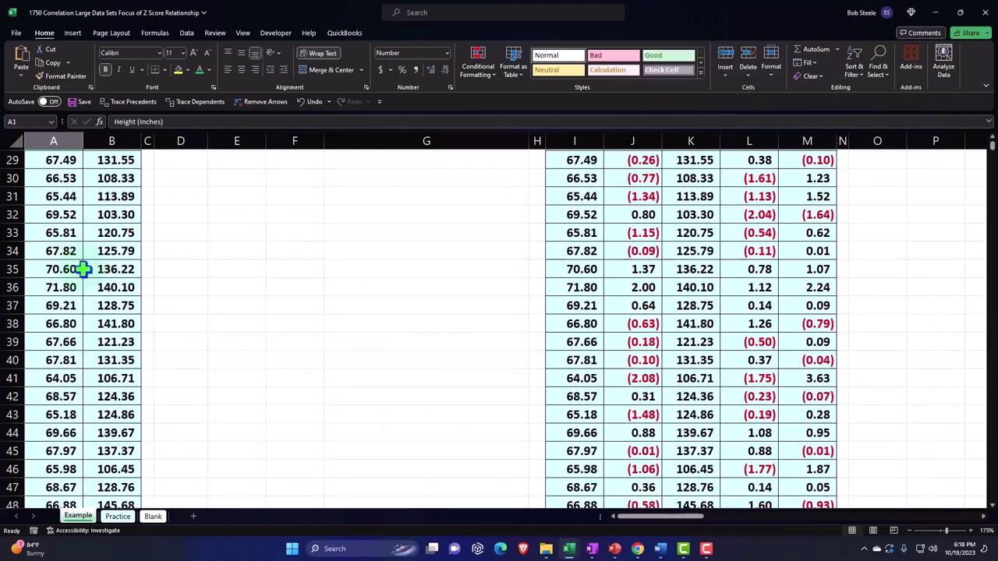
scroll(83, 269, down, 4)
scroll(83, 269, down, 4)
scroll(84, 269, down, 6)
scroll(83, 269, down, 4)
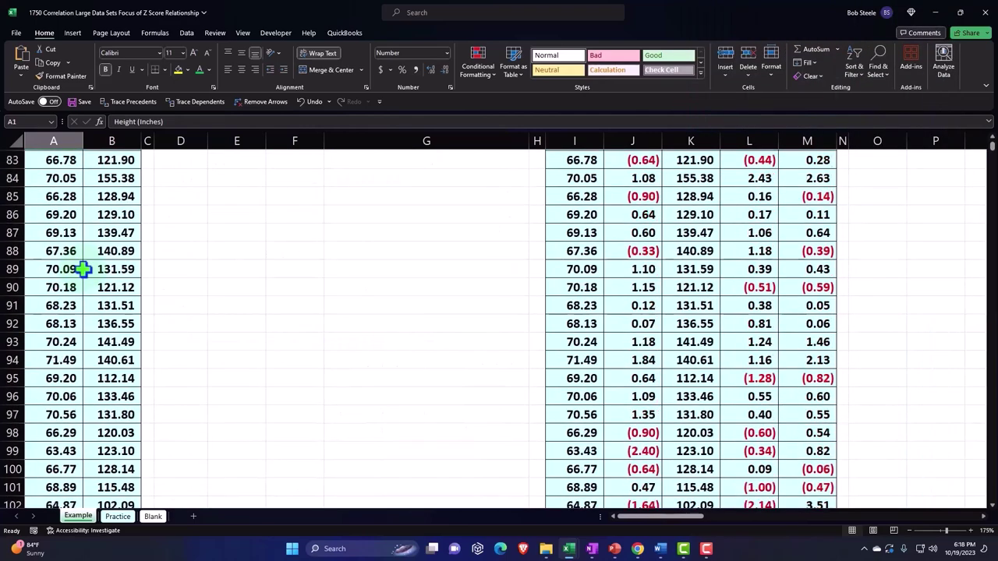
scroll(84, 269, down, 1)
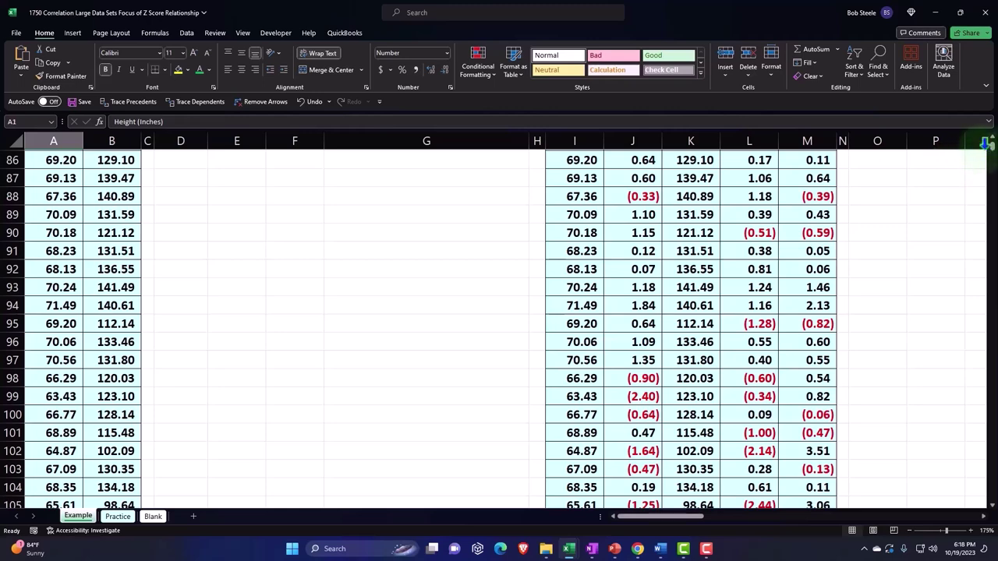
drag(984, 143, 984, 139)
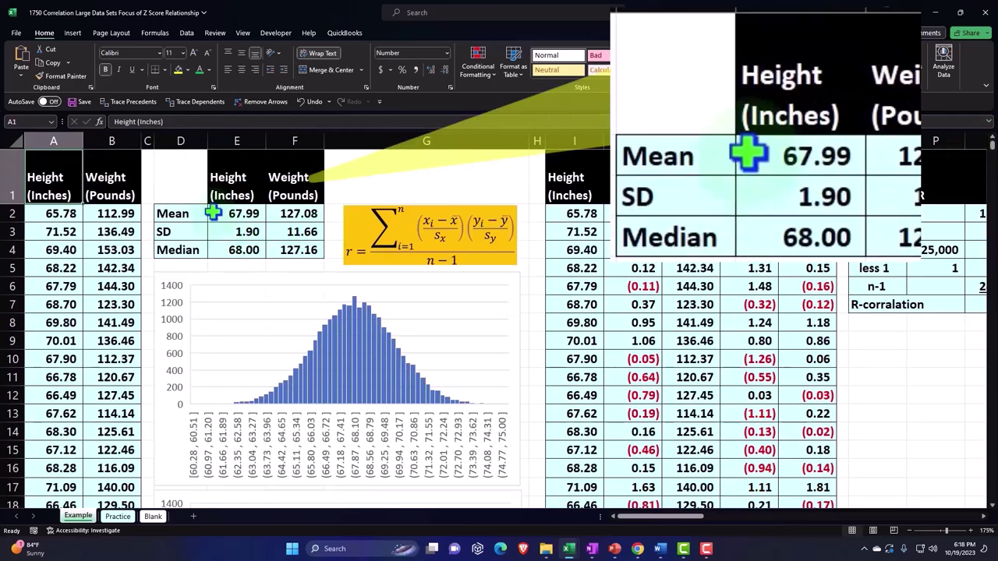
click(213, 213)
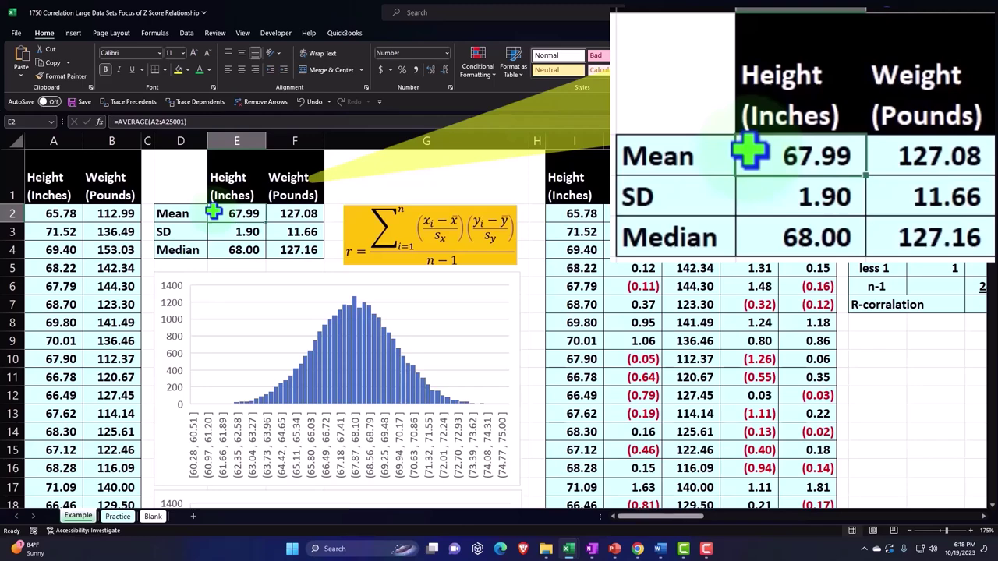
click(163, 412)
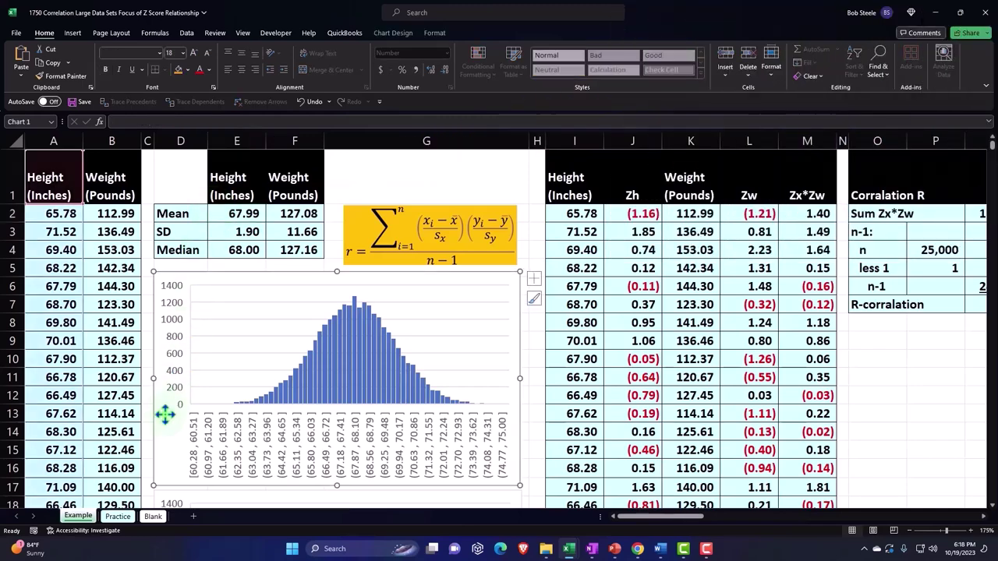
scroll(163, 414, down, 1)
scroll(163, 414, down, 3)
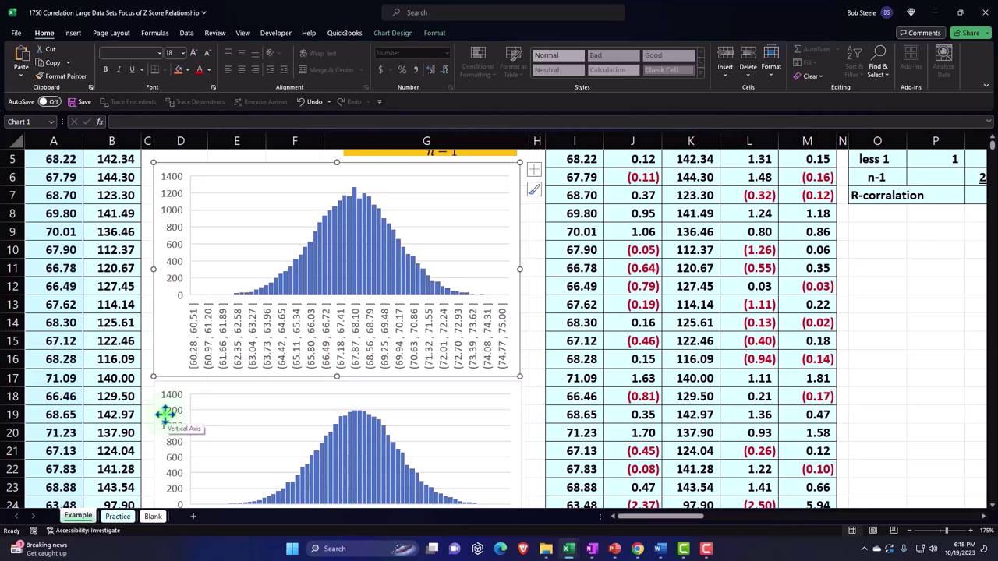
scroll(164, 414, down, 1)
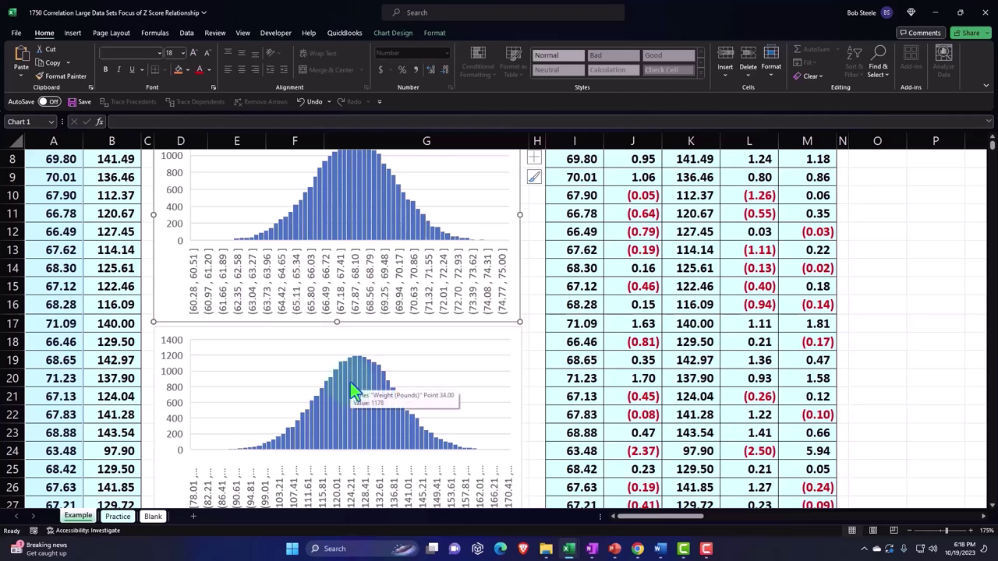
scroll(350, 382, up, 1)
scroll(350, 382, up, 1)
scroll(350, 382, up, 1)
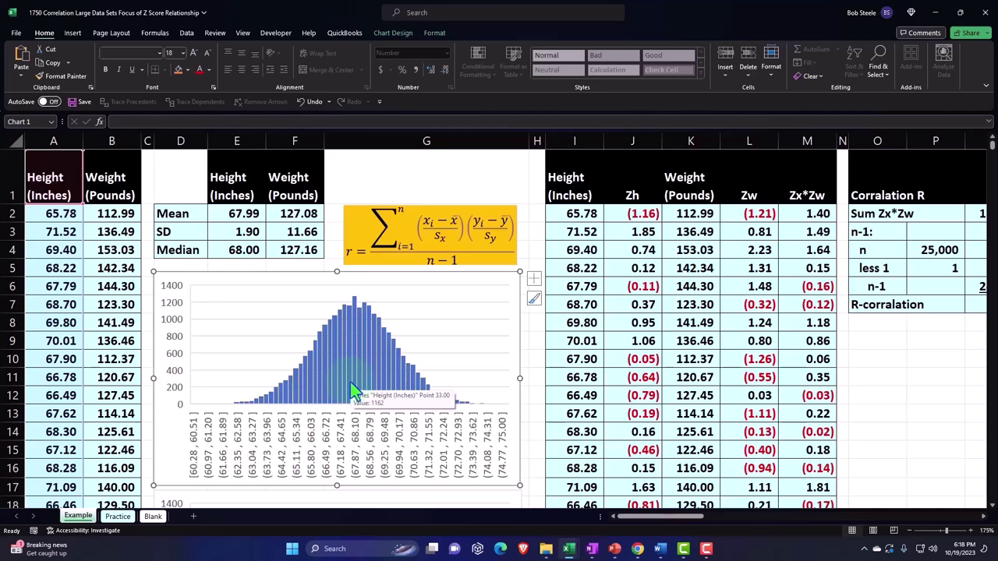
click(117, 170)
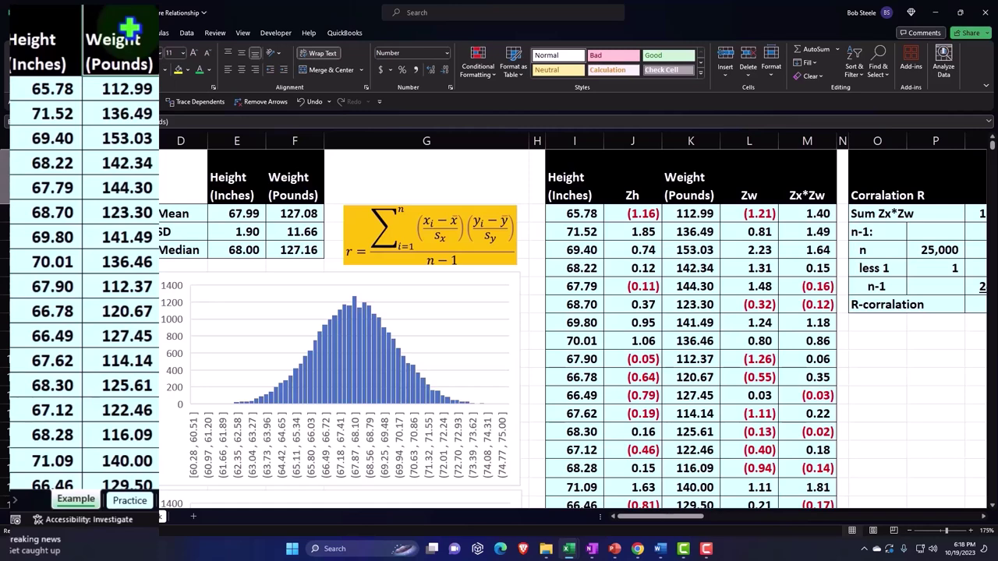
click(560, 184)
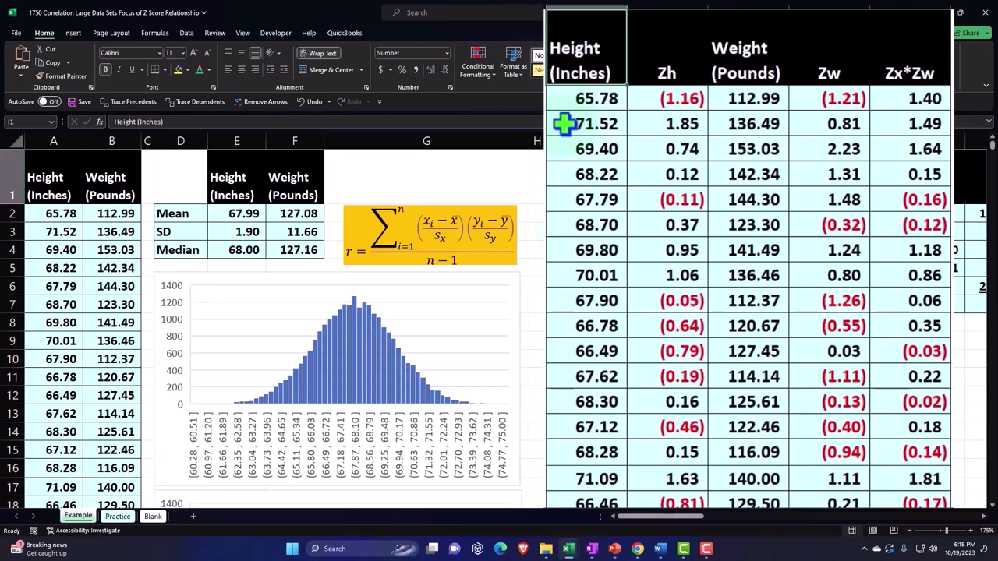
key(Right)
key(Right)
key(Right)
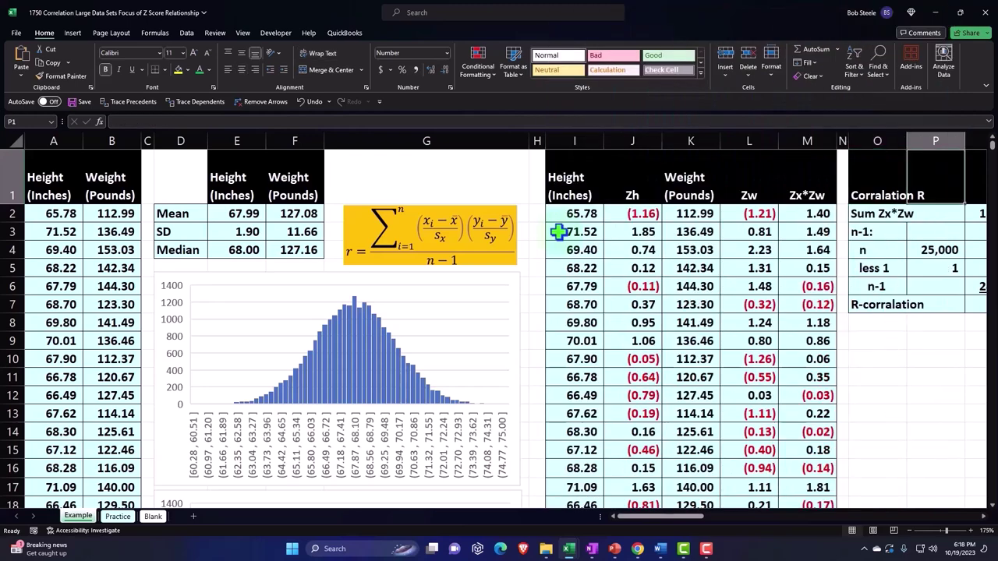
key(Right)
key(Right)
key(Right)
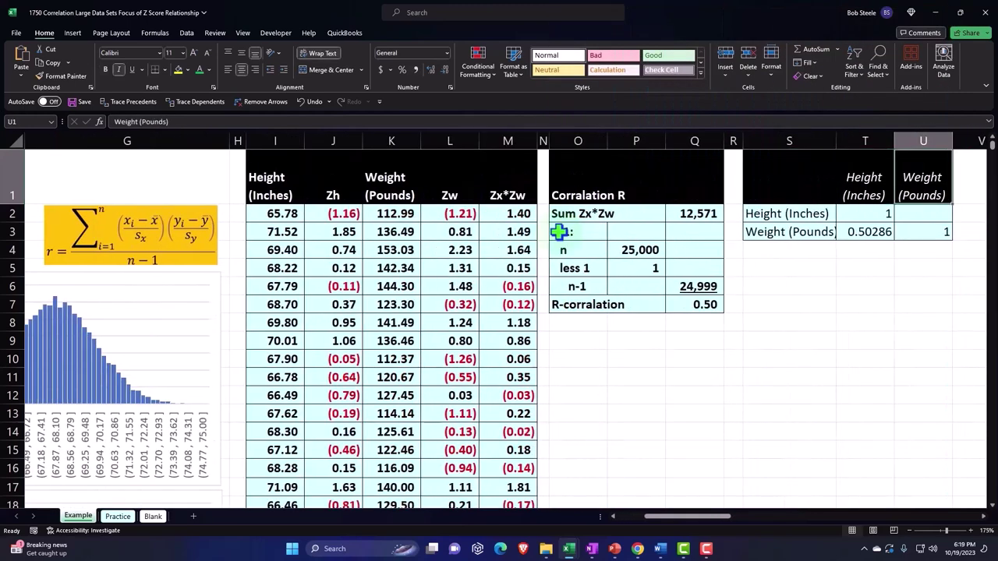
key(Right)
key(Right)
key(Right)
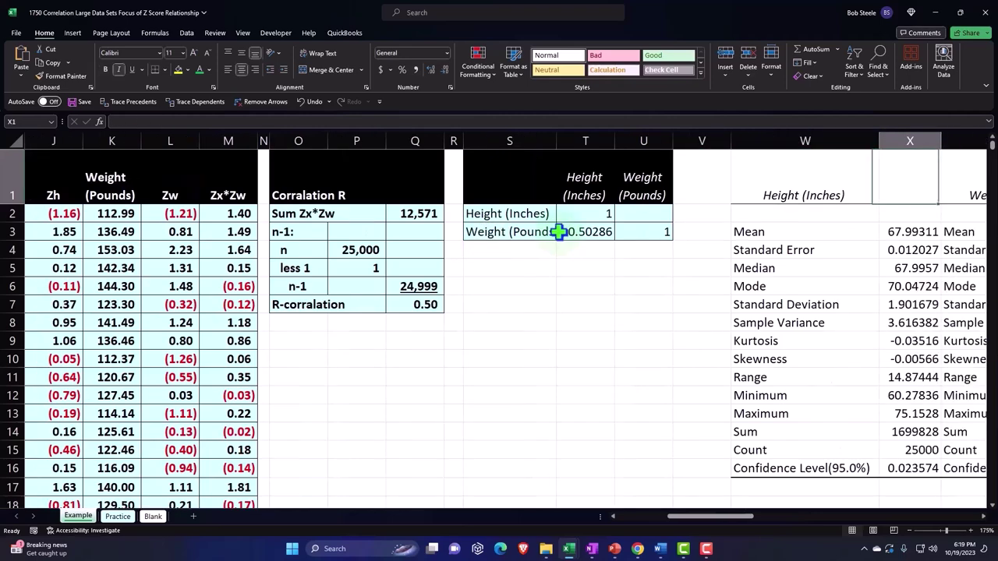
key(Right)
key(Right)
key(Right)
key(Right)
key(Right)
key(Right)
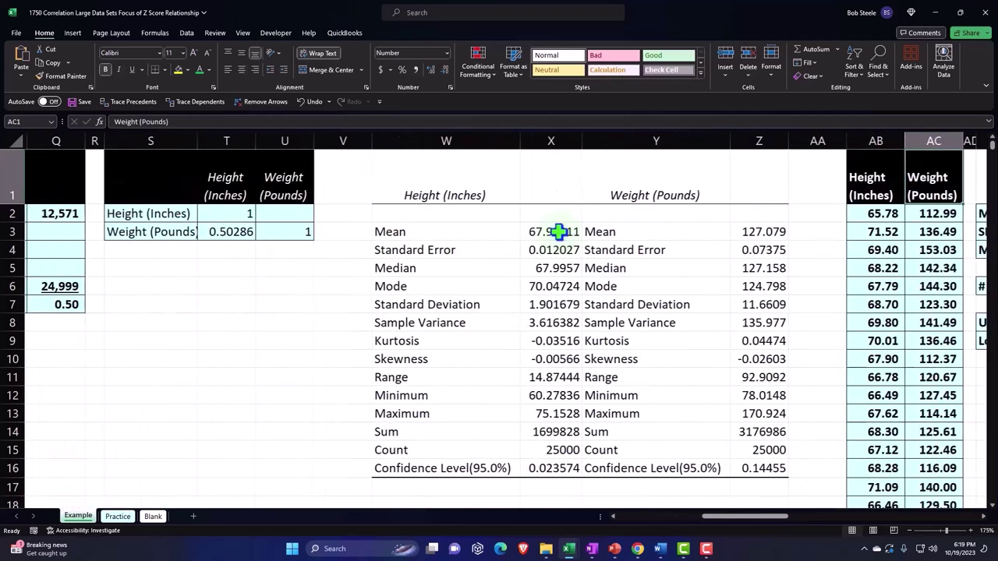
key(Right)
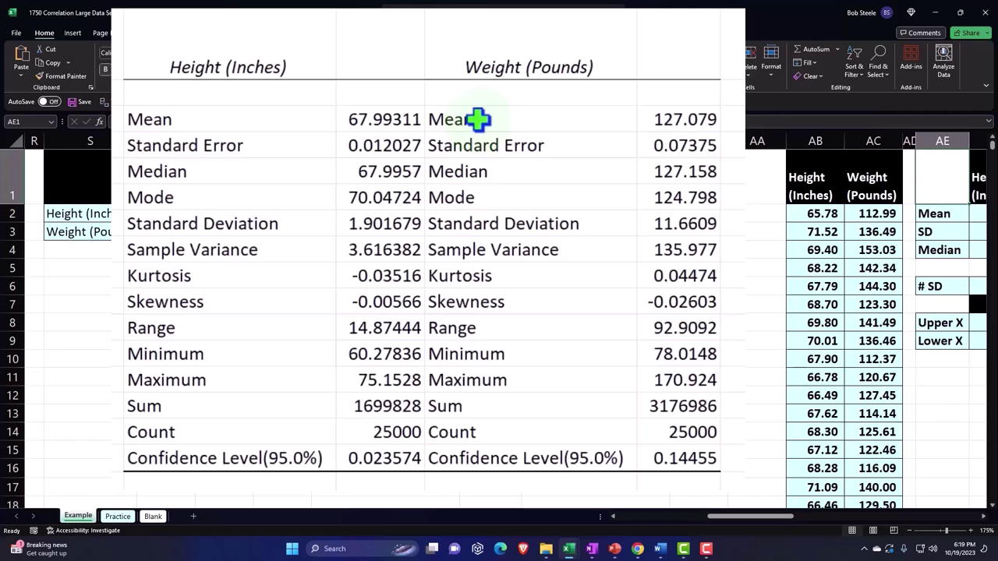
click(616, 55)
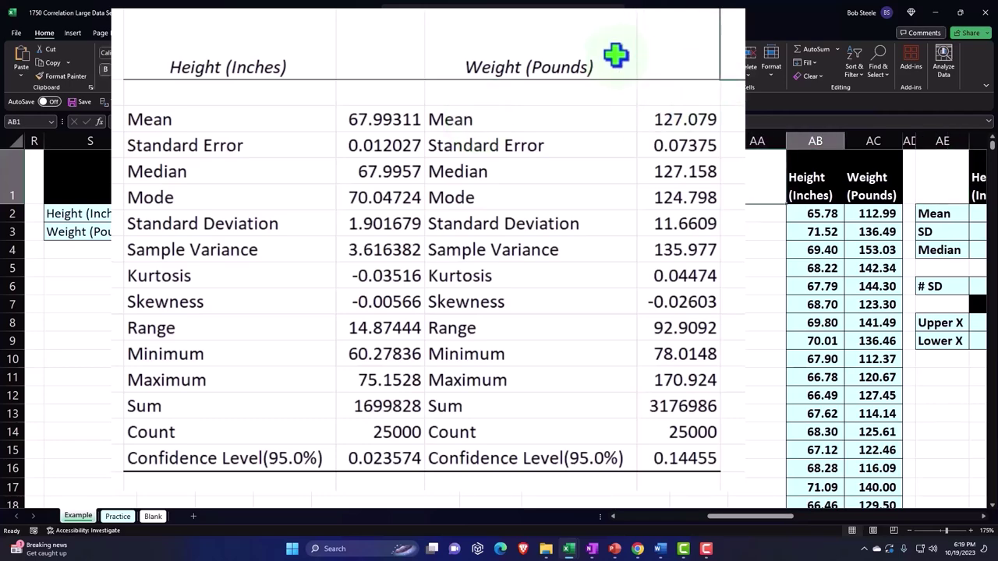
key(Right)
key(Right)
key(Right)
key(Right)
key(Right)
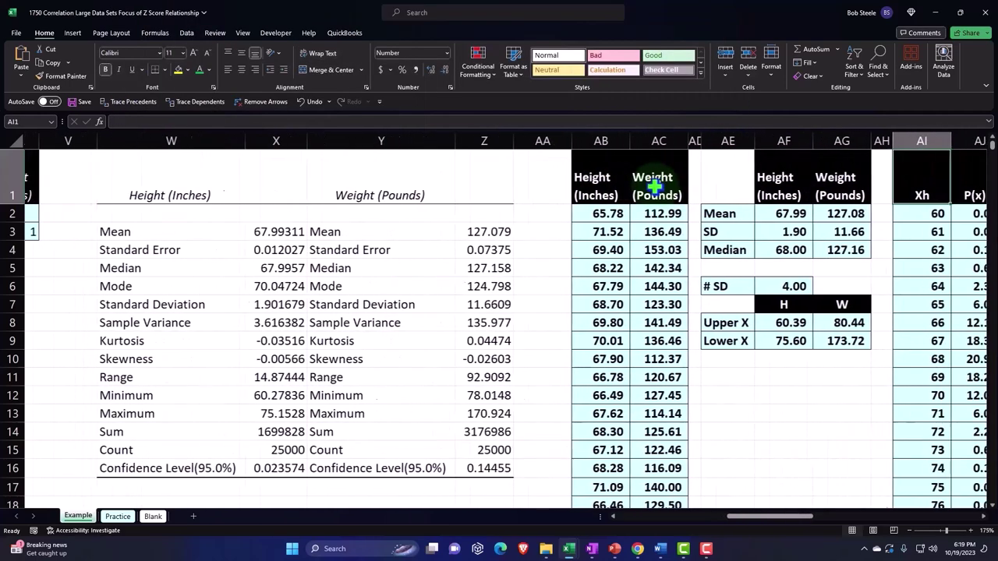
key(Right)
key(Right)
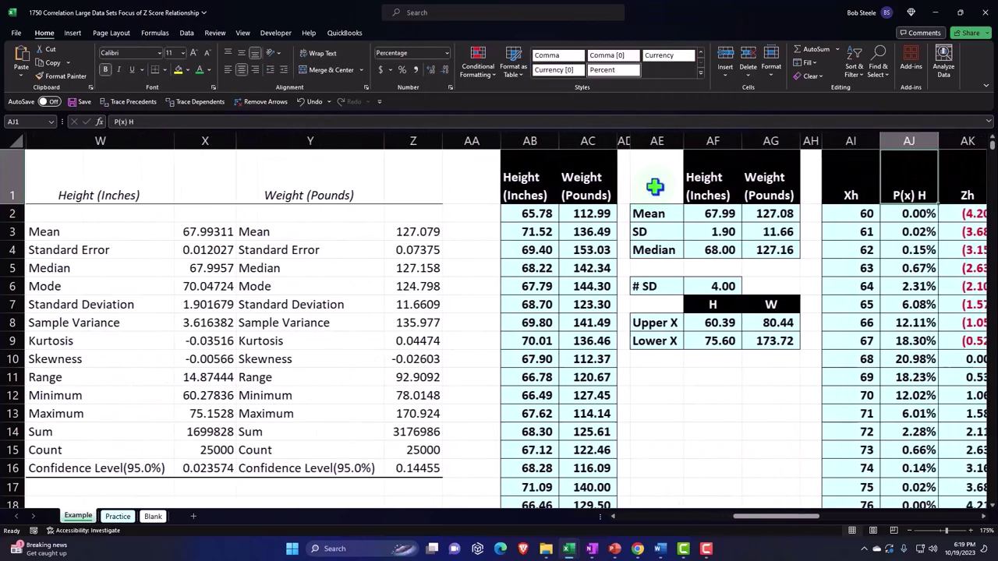
key(Right)
key(Right)
key(Right)
key(Right)
key(Right)
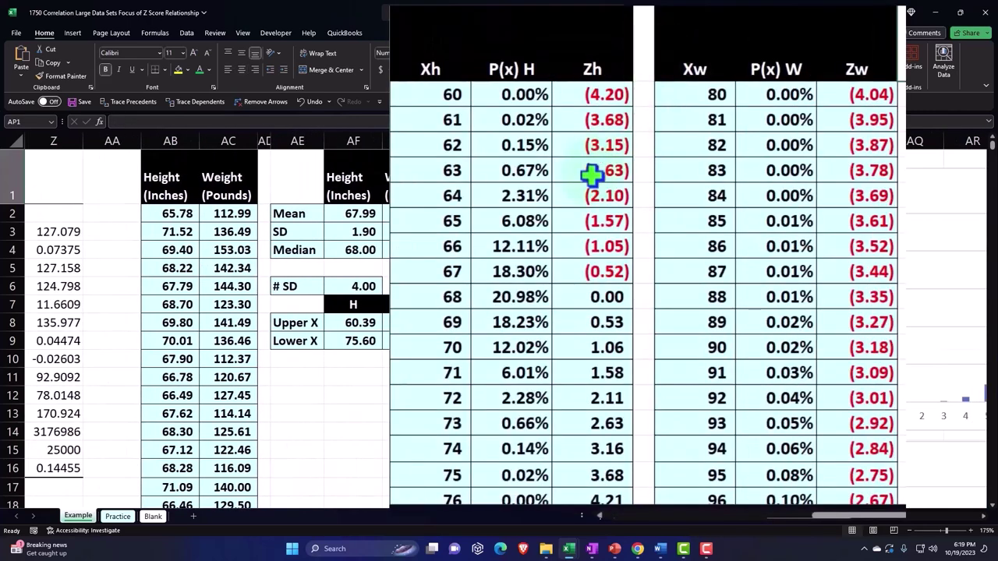
scroll(608, 272, down, 1)
scroll(607, 272, down, 1)
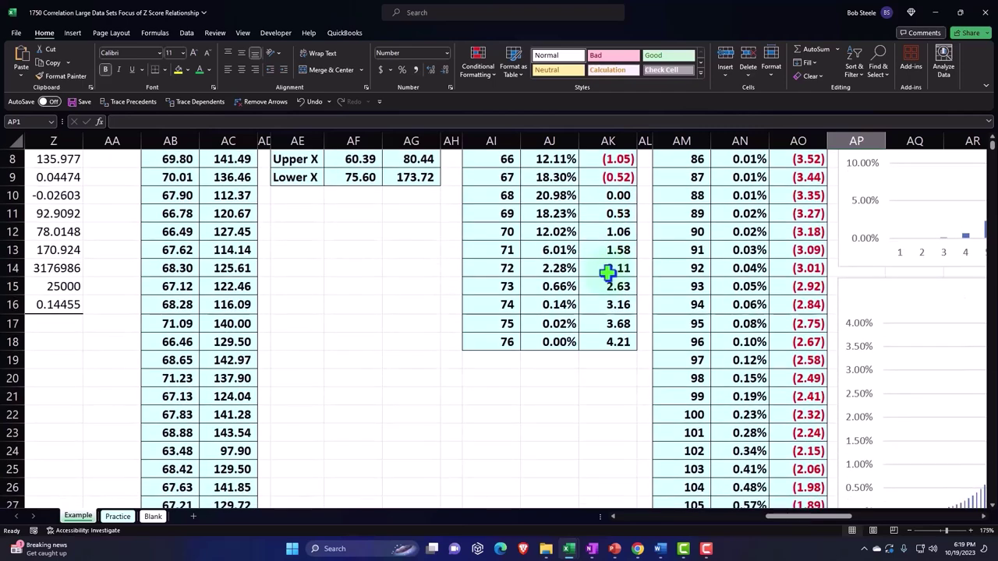
scroll(608, 272, down, 1)
scroll(607, 272, down, 1)
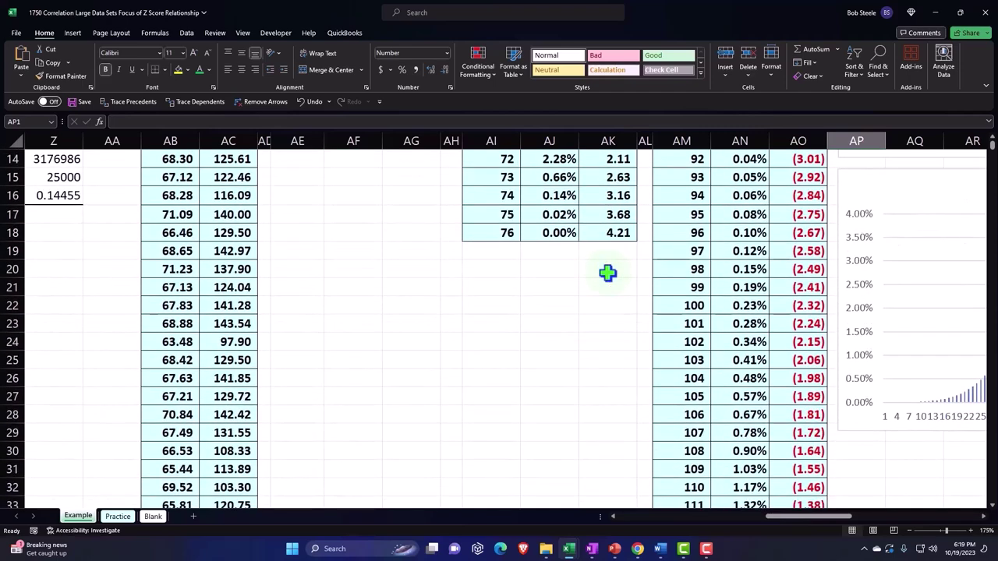
scroll(607, 272, up, 2)
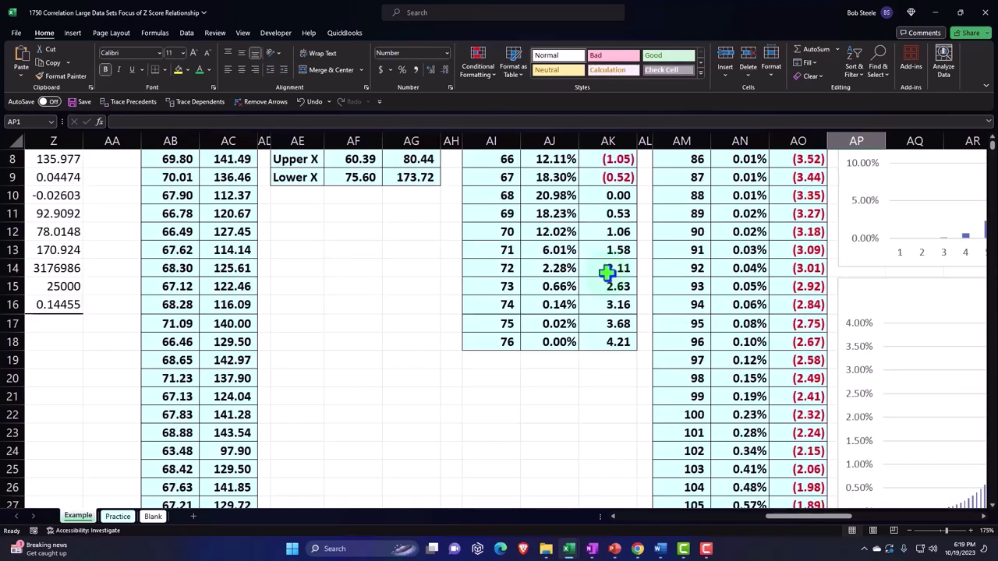
scroll(607, 272, up, 3)
drag(797, 516, 569, 516)
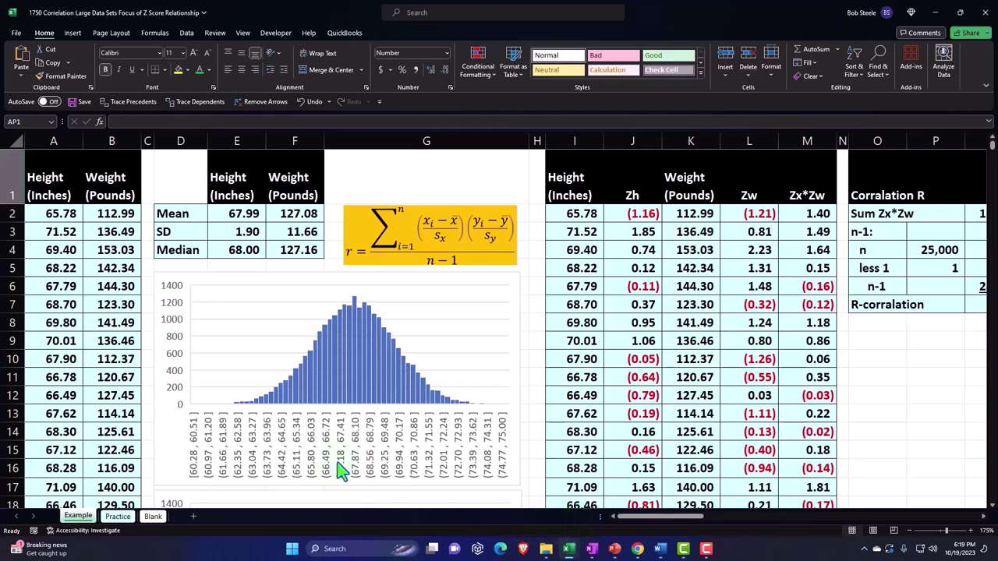
click(110, 323)
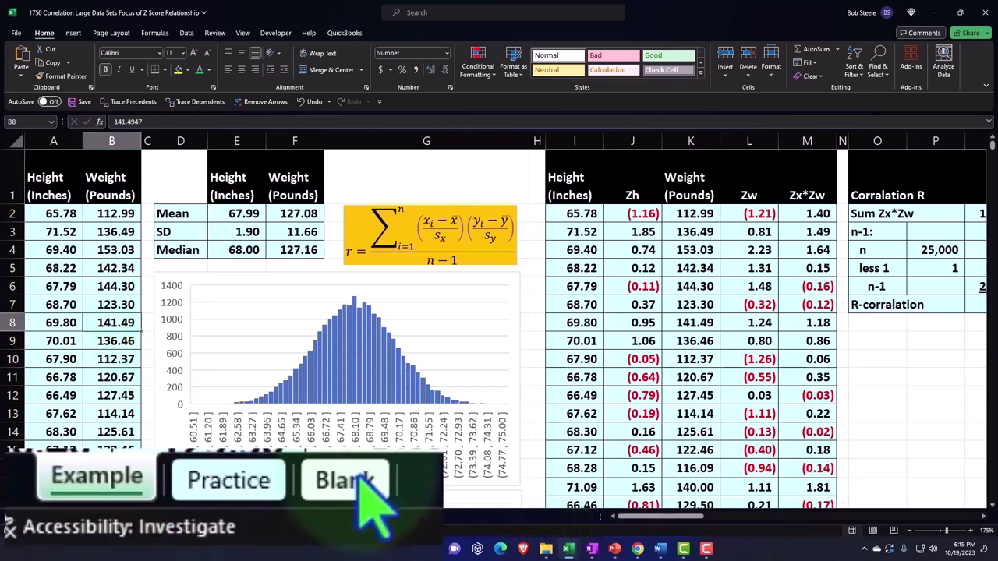
On the Blank sheet, delete the Kaggle screenshot picture
click(152, 516)
click(391, 288)
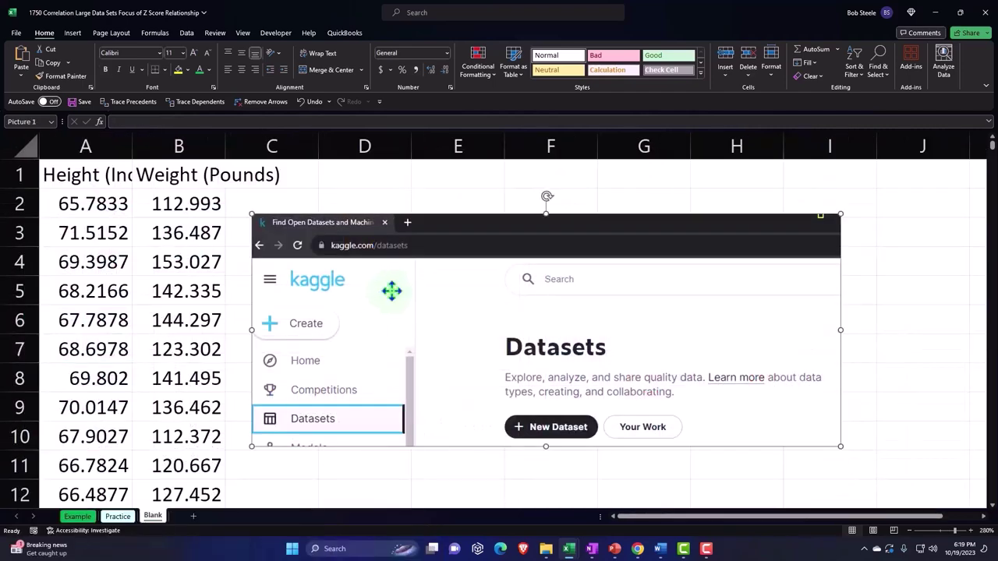
key(Delete)
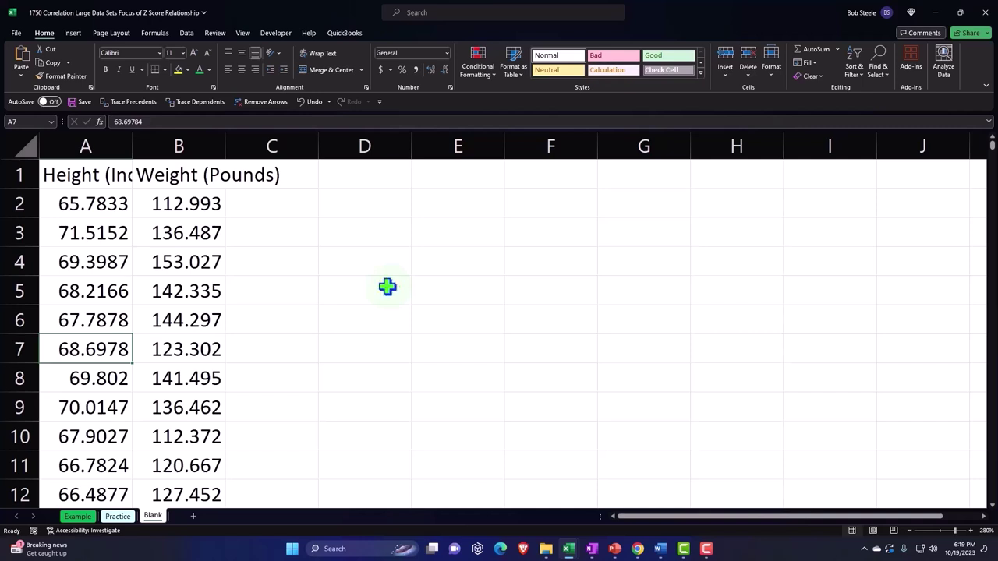
Format the whole sheet as Currency with symbol None, 2 decimals and red parentheses negatives
click(23, 147)
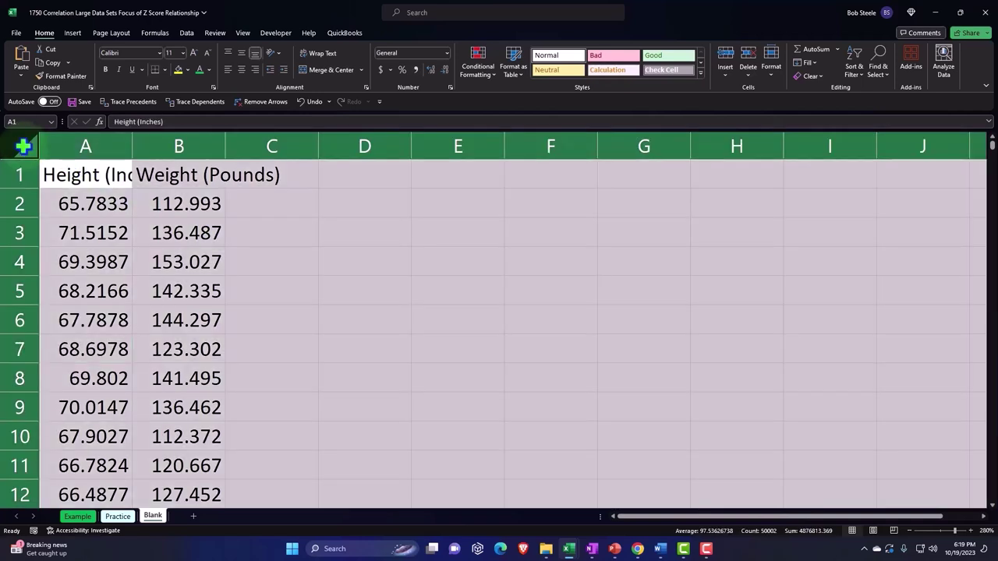
right_click(349, 235)
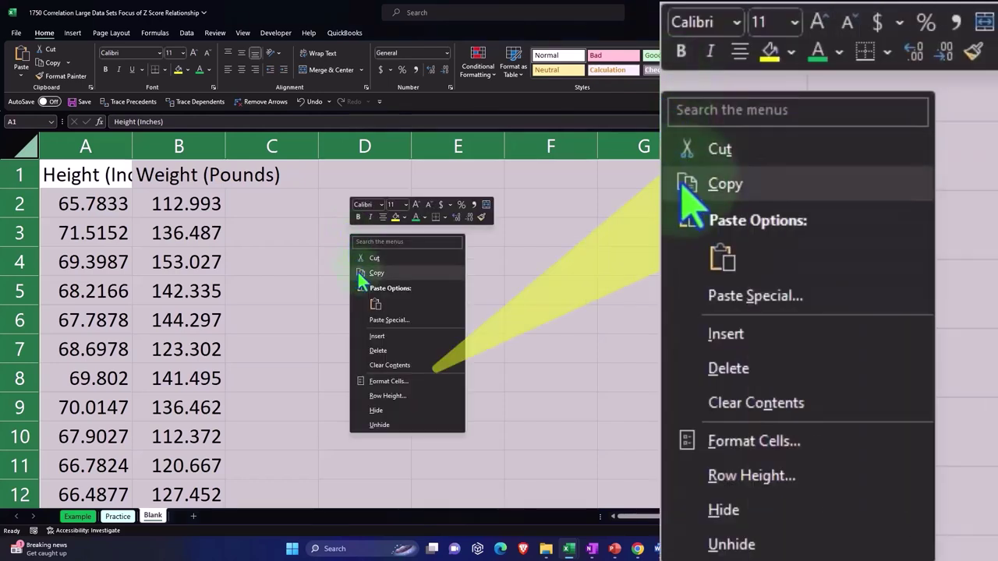
click(387, 381)
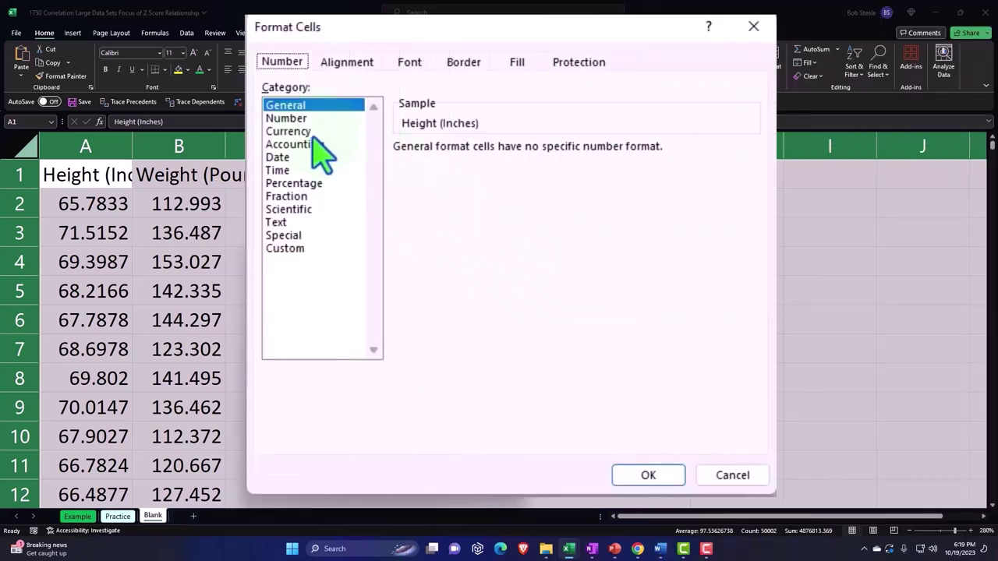
click(312, 132)
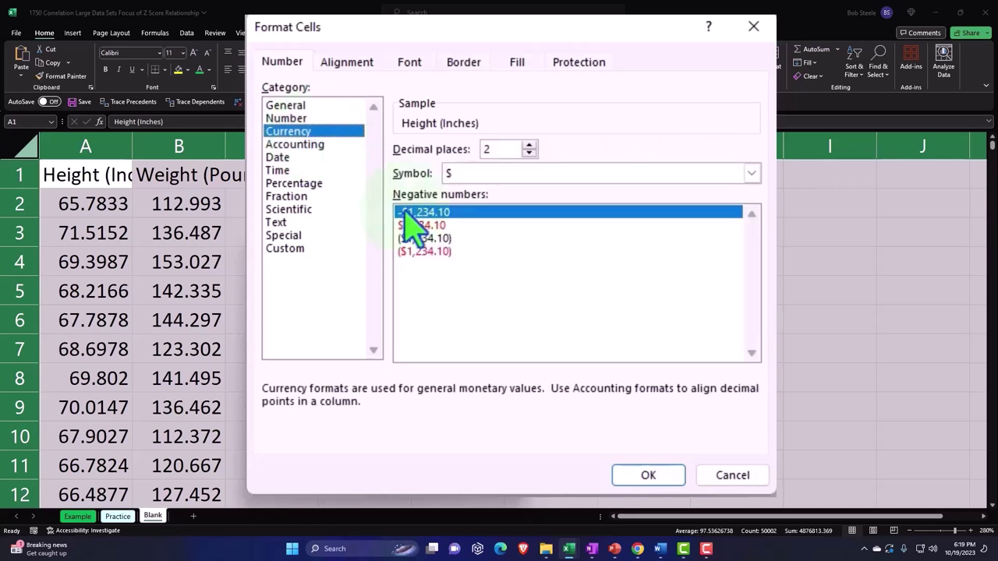
click(438, 253)
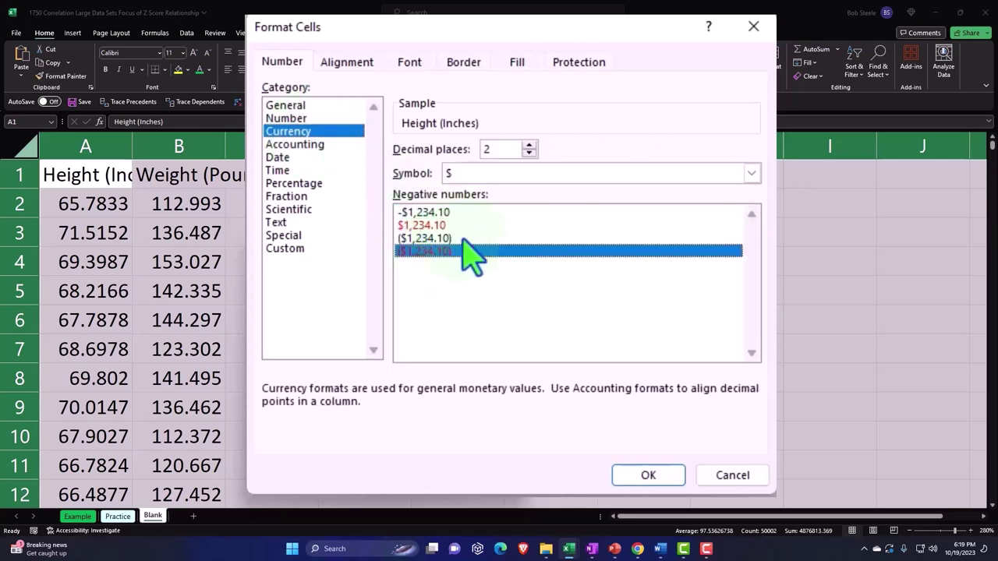
click(503, 175)
click(503, 192)
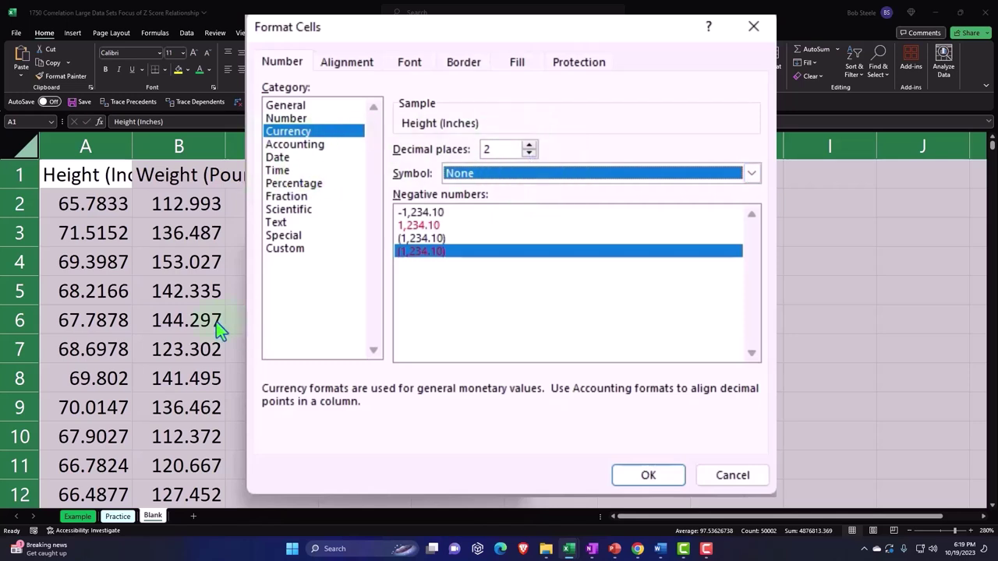
click(647, 476)
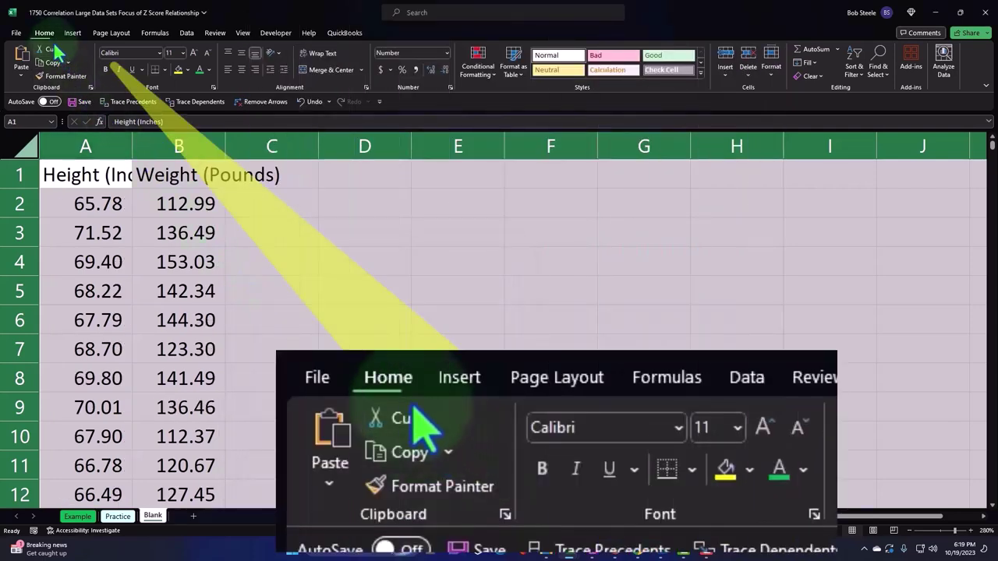
Bold the data, then make headers A1:B1 white text on black, wrapped and centred
click(106, 69)
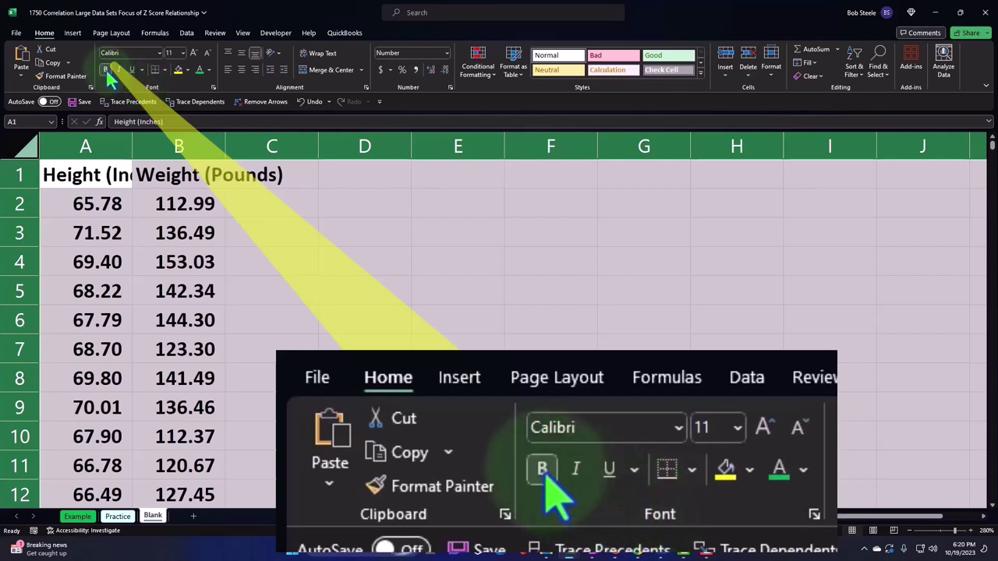
click(341, 242)
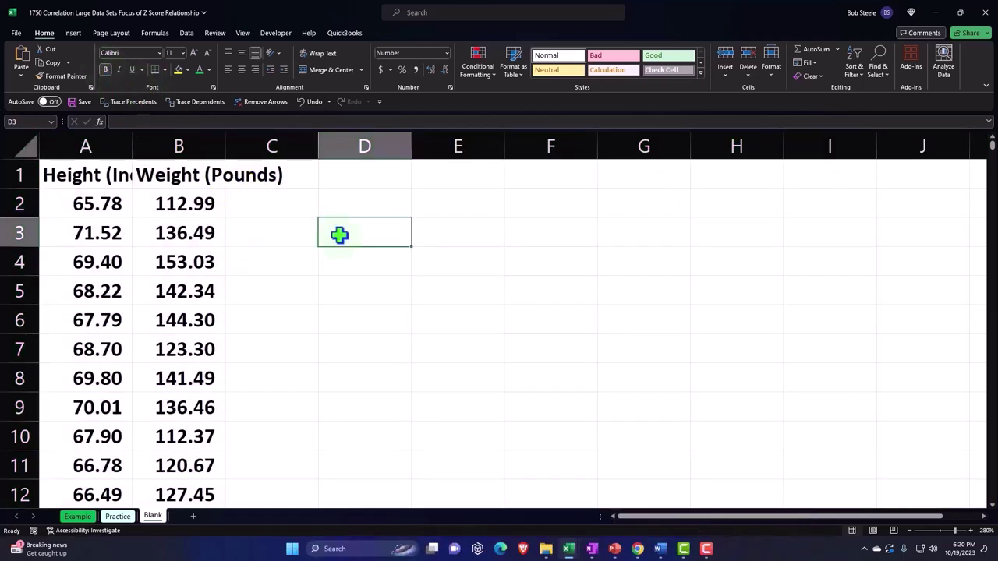
click(116, 175)
drag(116, 175, 146, 178)
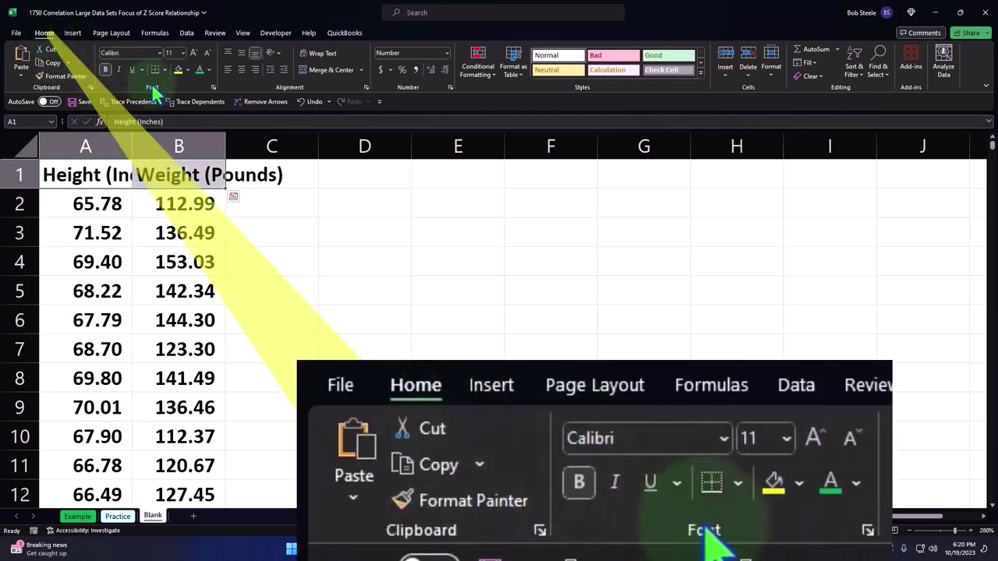
click(187, 70)
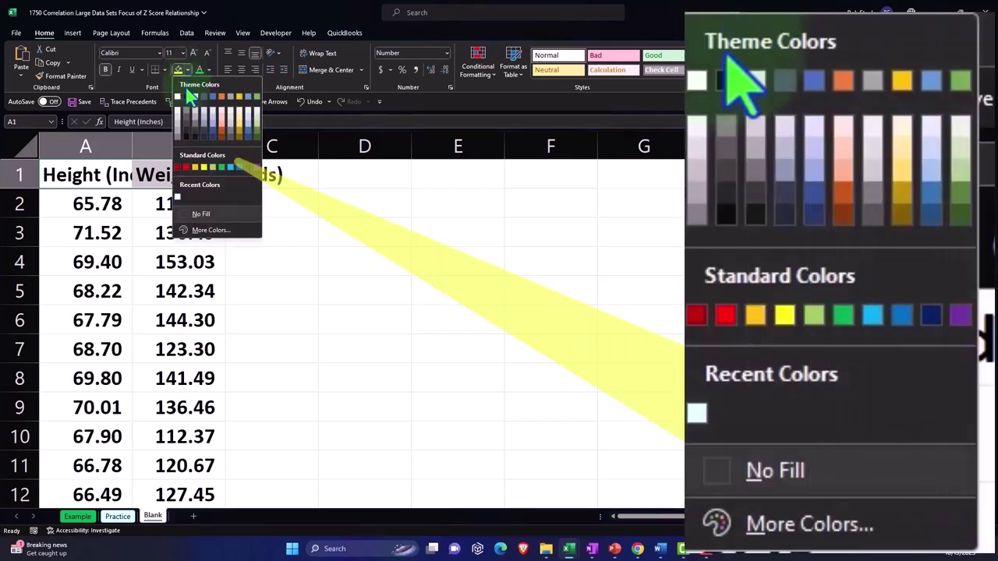
click(186, 96)
click(209, 69)
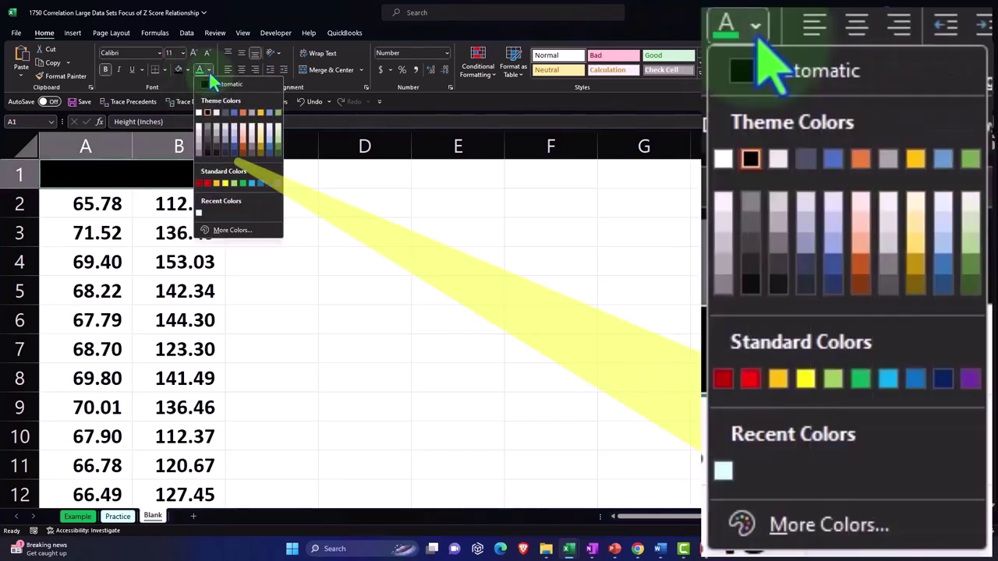
click(199, 112)
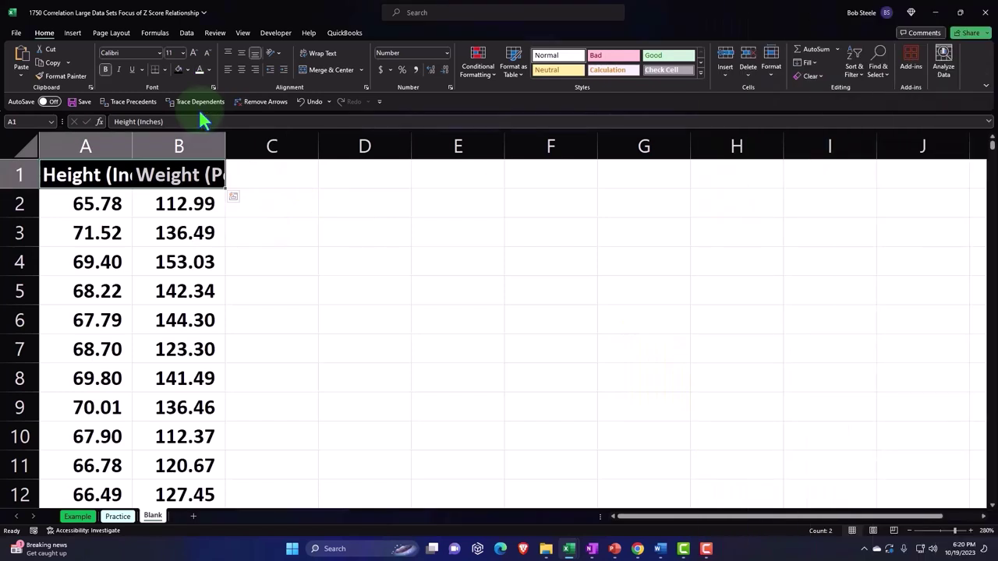
click(310, 54)
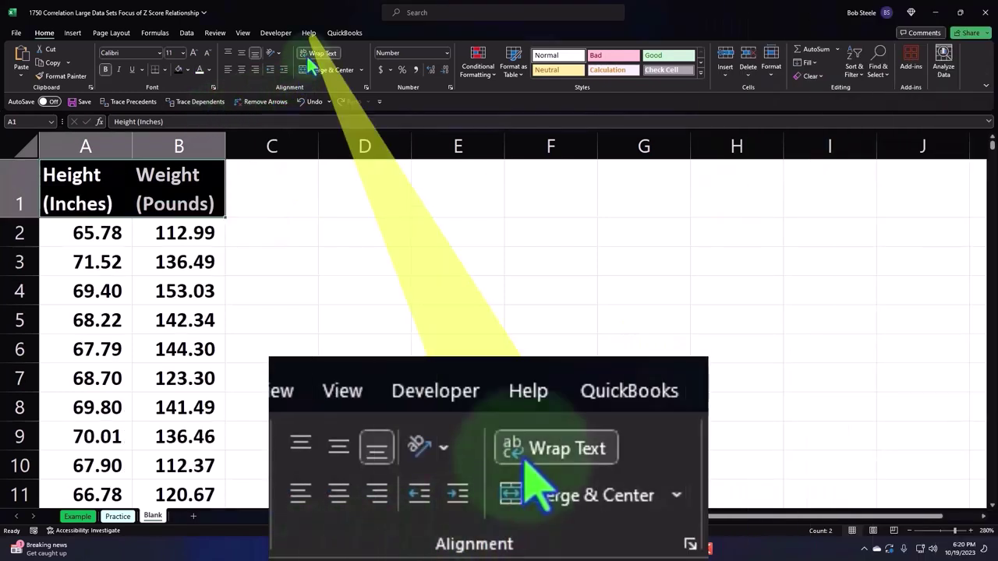
click(243, 69)
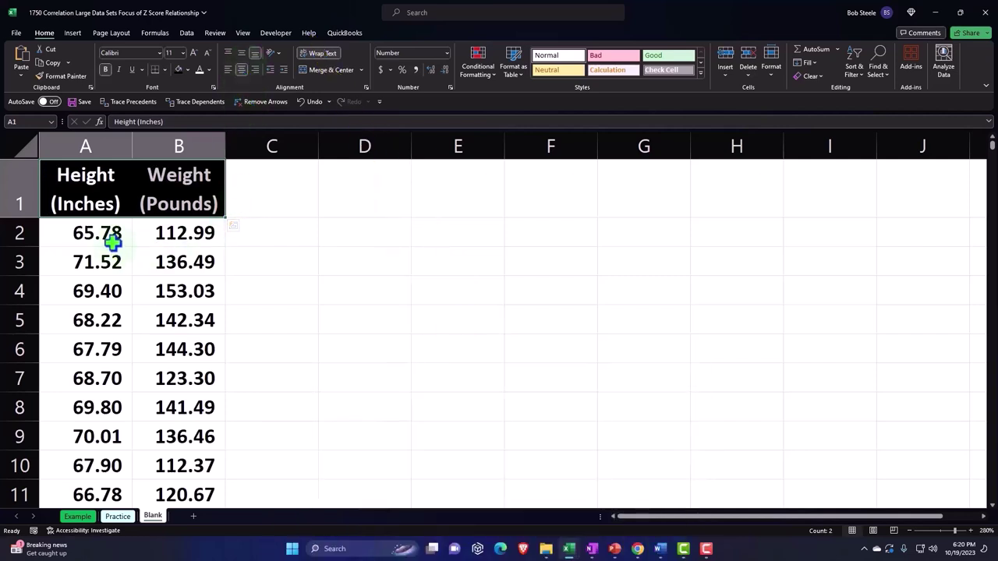
Check the weight data extends to row 25001 and narrow column C to a thin spacer
click(109, 234)
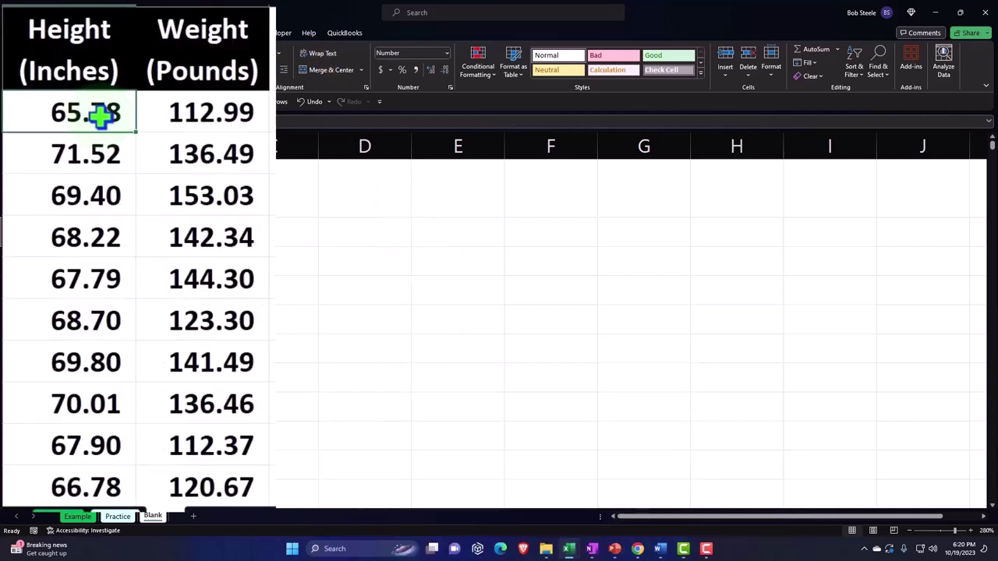
key(Right)
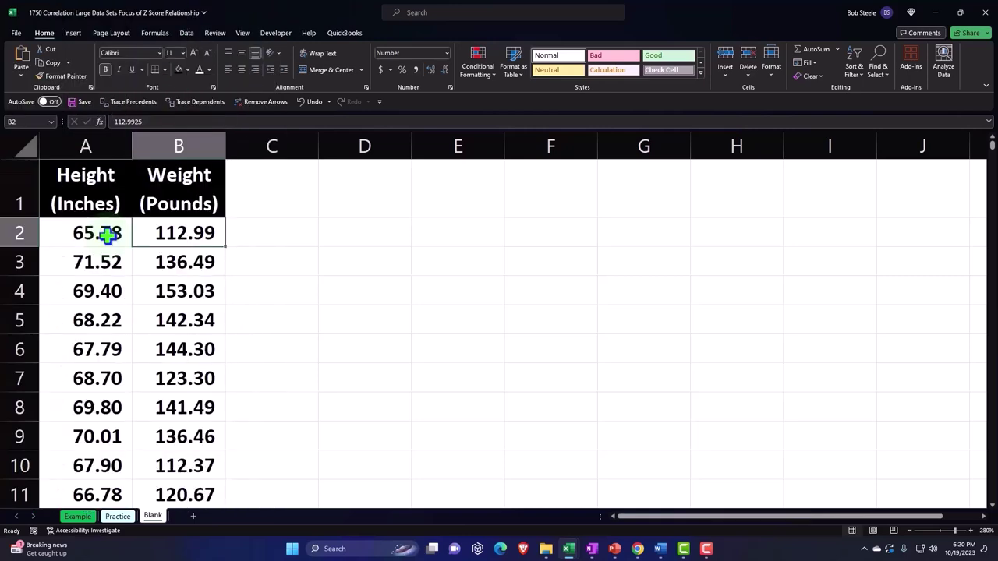
key(ctrl+shift+Down)
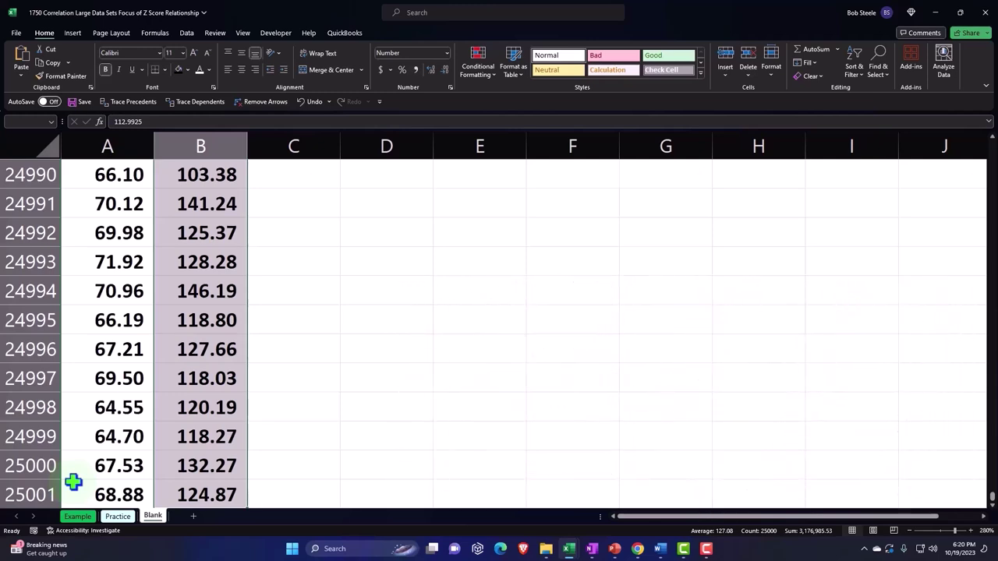
key(ctrl+shift+Up)
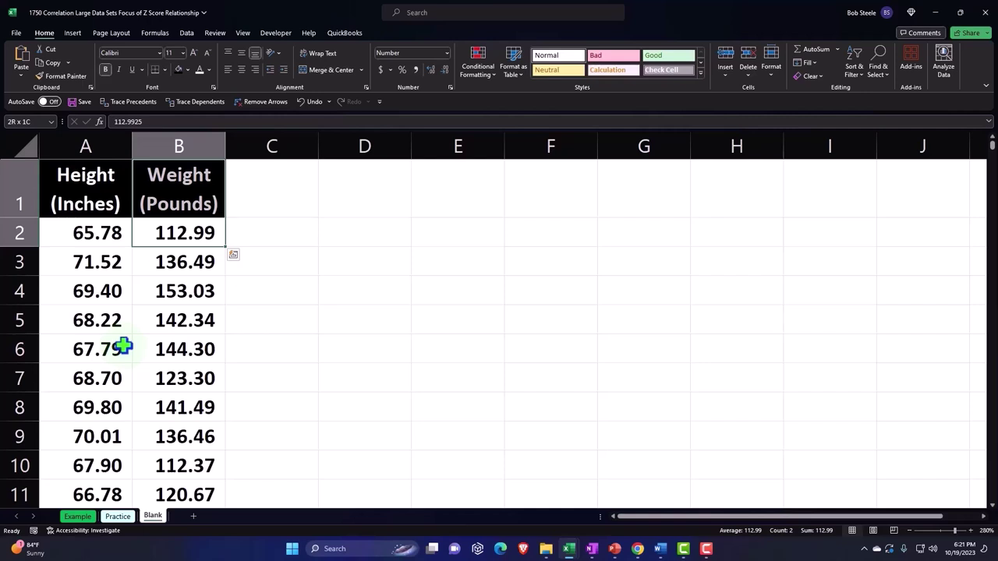
click(266, 297)
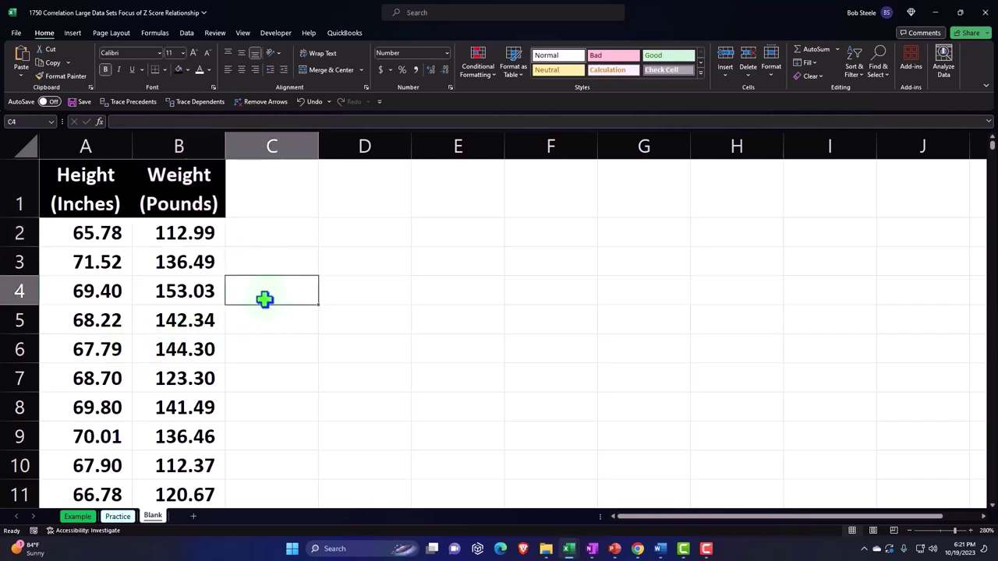
drag(315, 143, 237, 146)
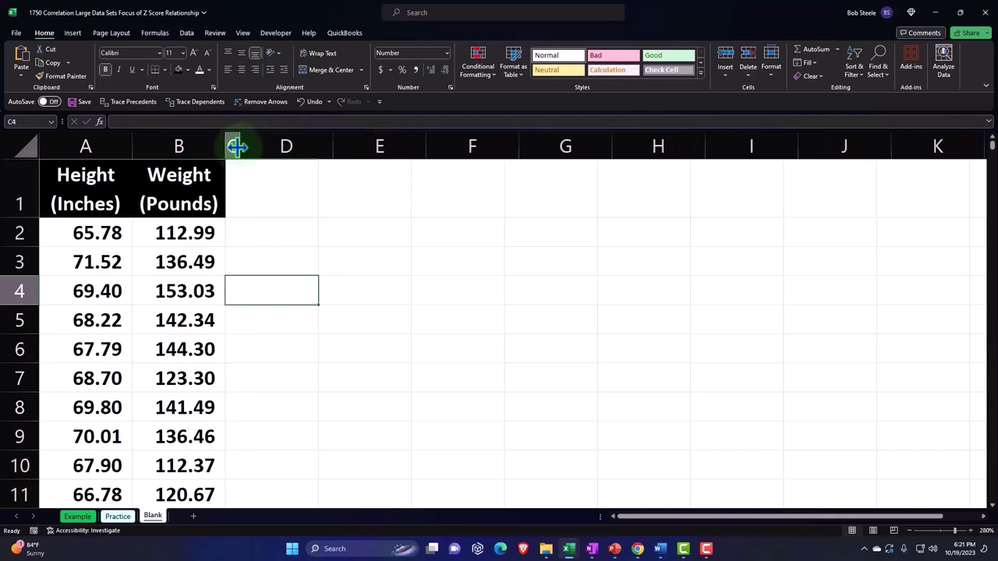
Put formulas in E1 and F1 that reference the existing header cells
click(270, 192)
key(Right)
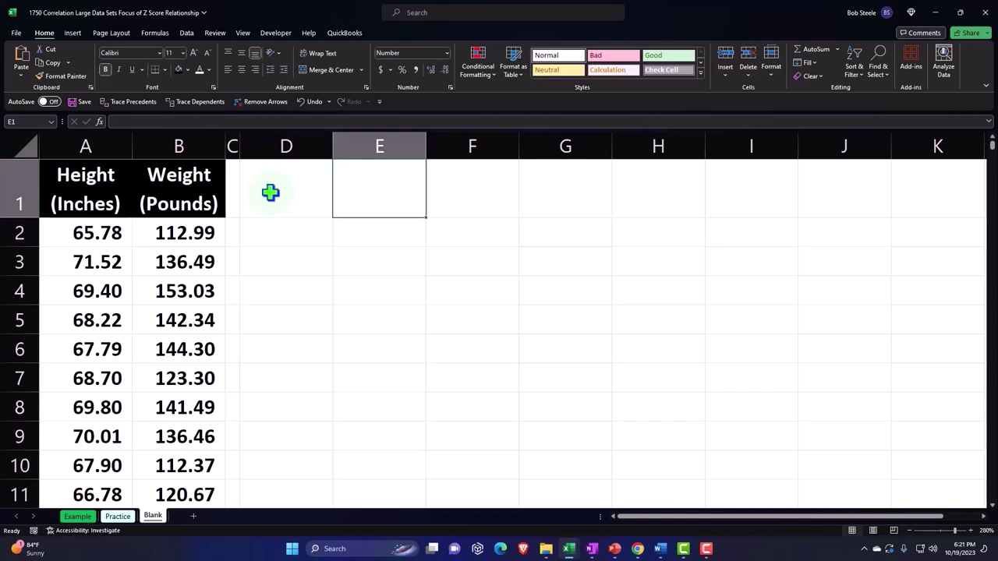
text(=)
key(Left)
key(Left)
key(Left)
key(Left)
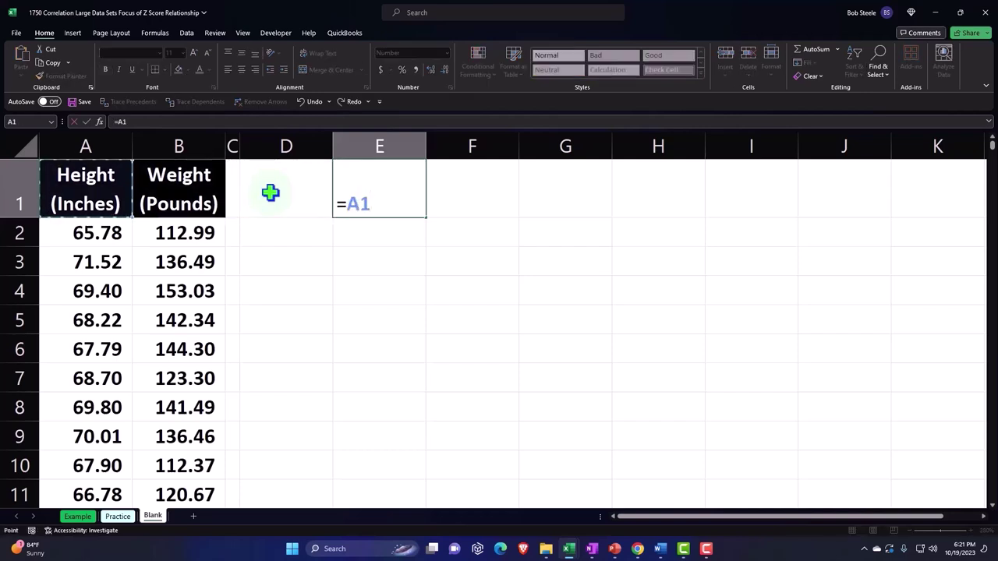
key(Tab)
text(=)
key(Left)
key(Left)
key(Left)
key(Left)
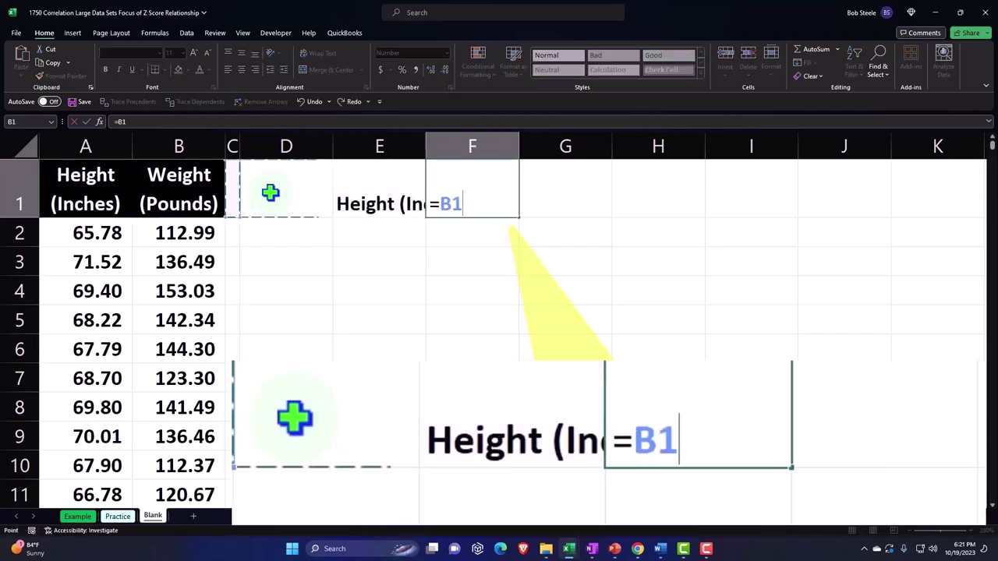
key(Left)
key(Return)
Replace them with plain text Height in E1 and Weight in F1, and select E1:F1
key(Up)
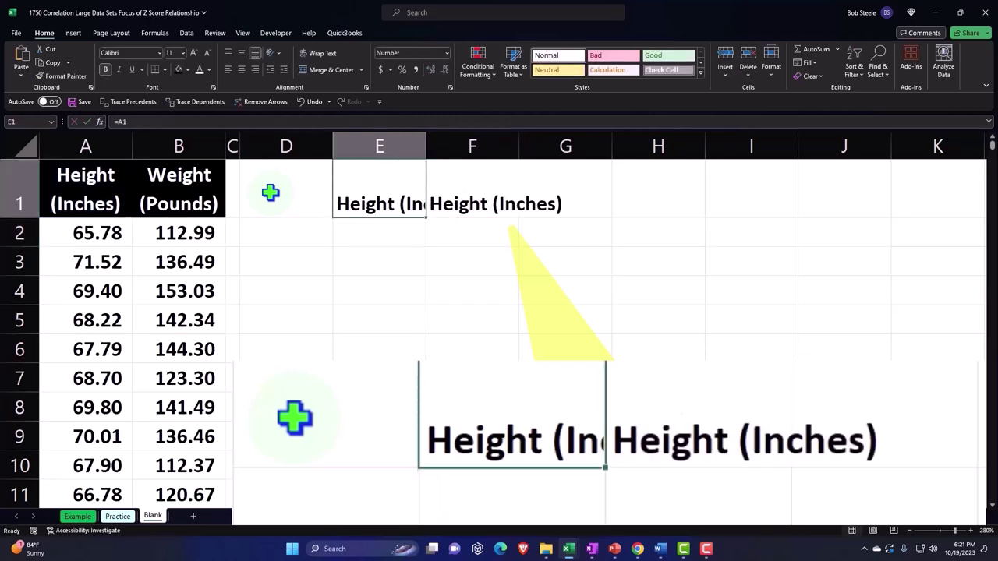
key(F2)
key(Escape)
text(H)
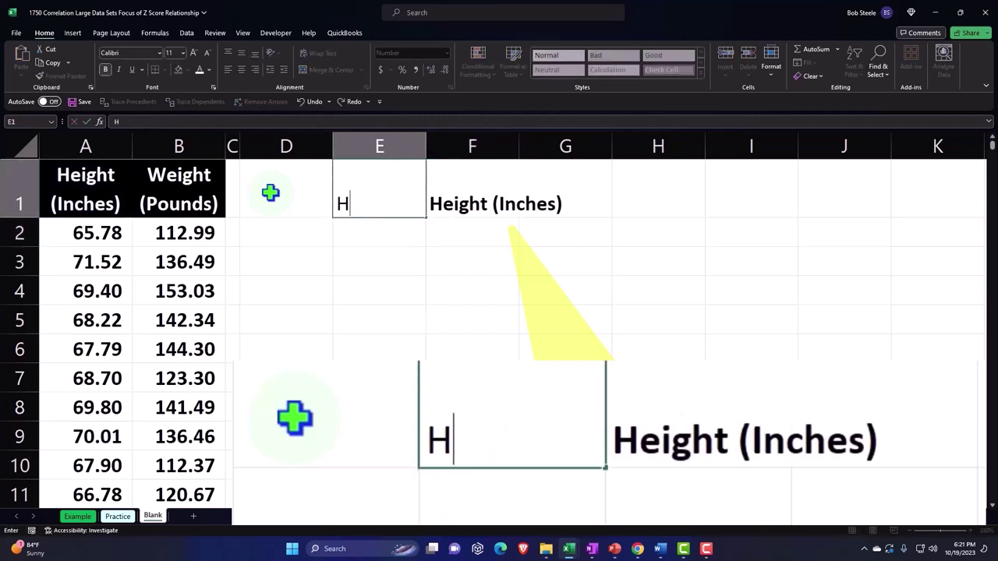
text(eight)
key(Tab)
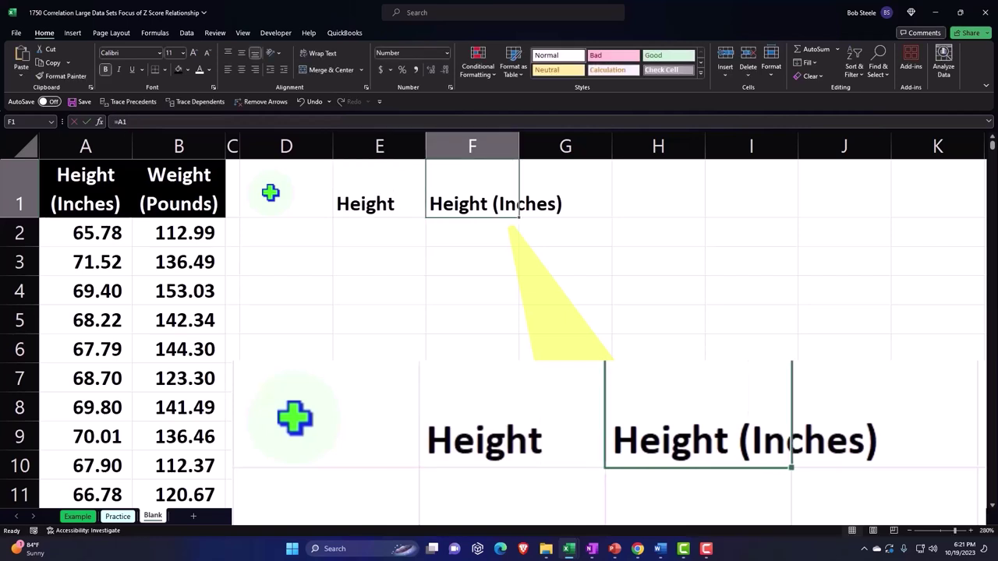
text(Weight)
key(Return)
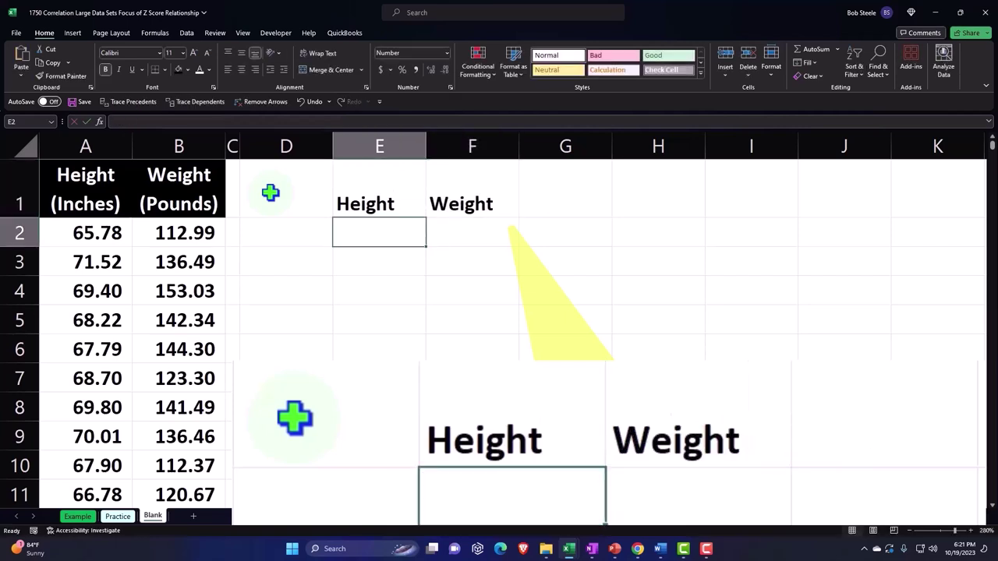
key(Up)
key(shift+Right)
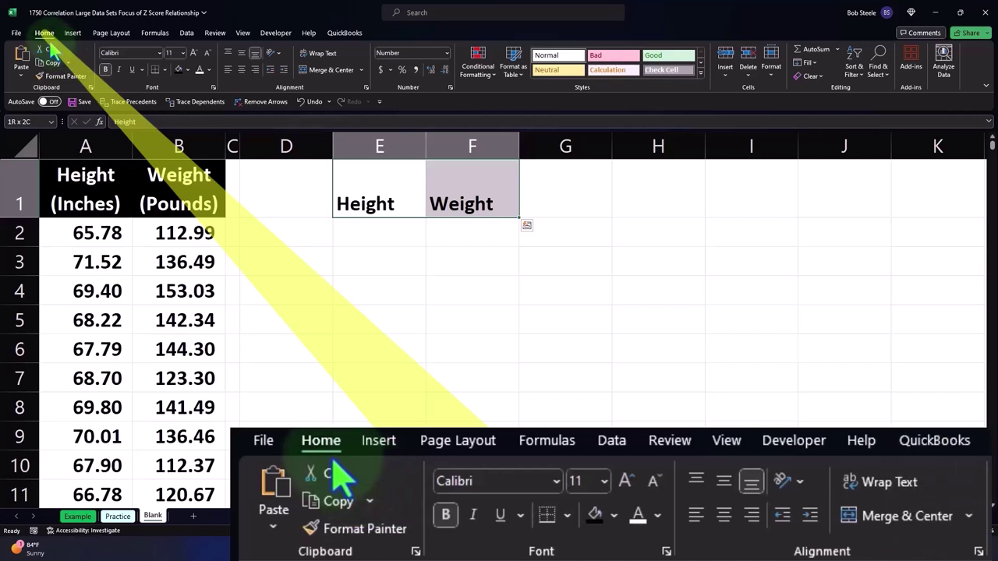
Style E1:F1 white on black and centred, and narrow columns E and F
click(179, 69)
click(199, 69)
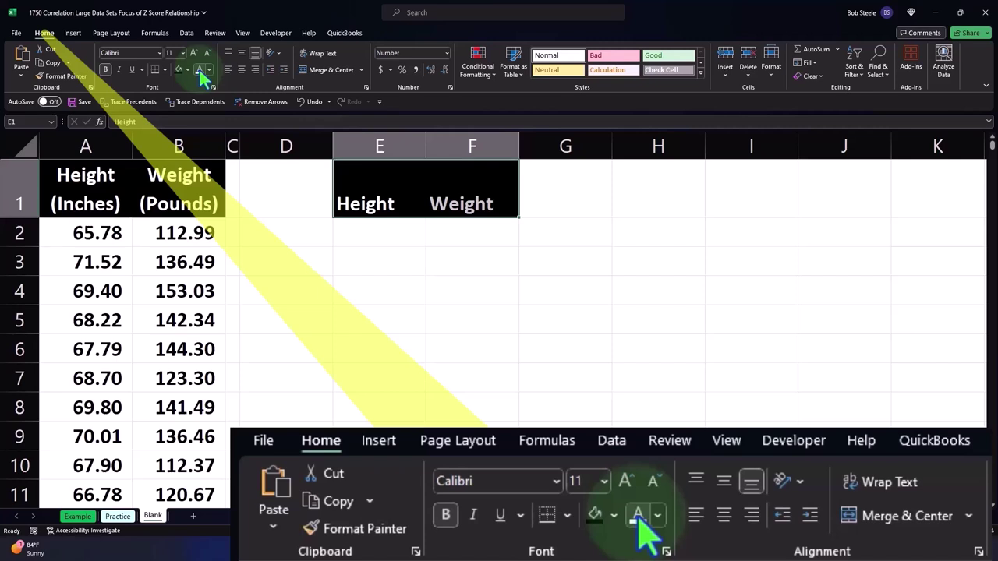
click(242, 70)
click(349, 234)
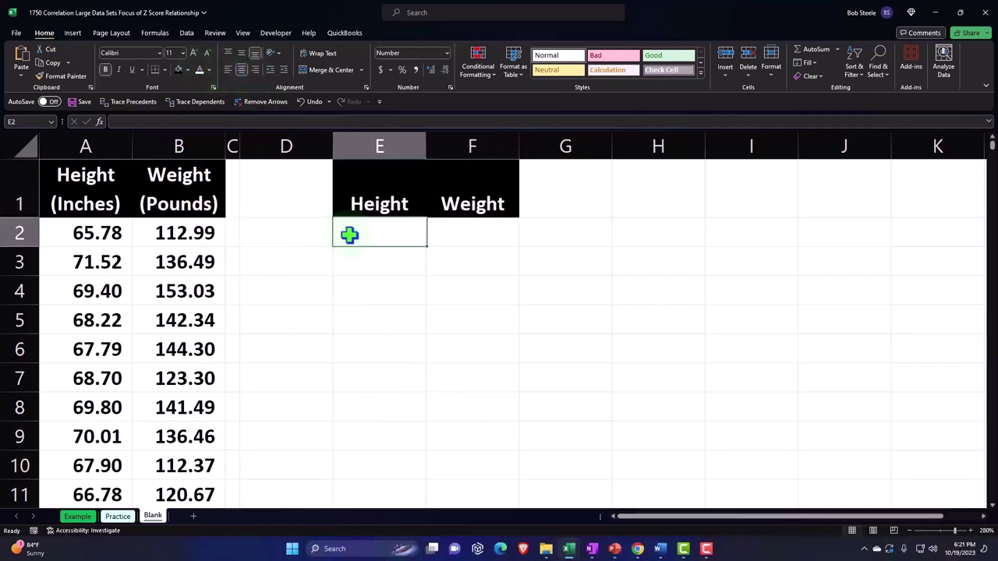
click(401, 148)
mouse_move(401, 148)
mouse_down()
mouse_move(430, 147)
mouse_move(403, 148)
mouse_up()
click(295, 230)
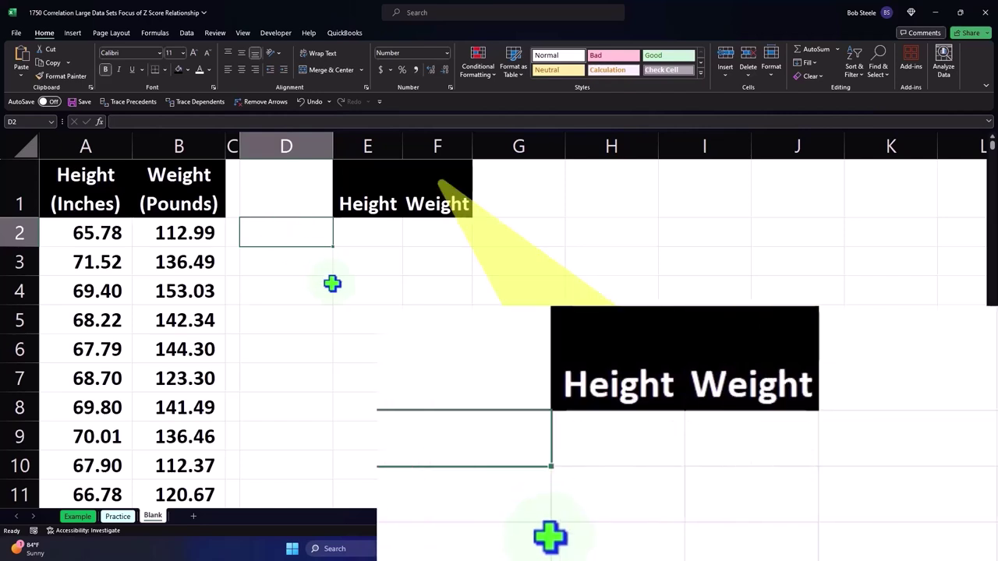
Type the row labels Mean and SD in D2 and D3
text(M)
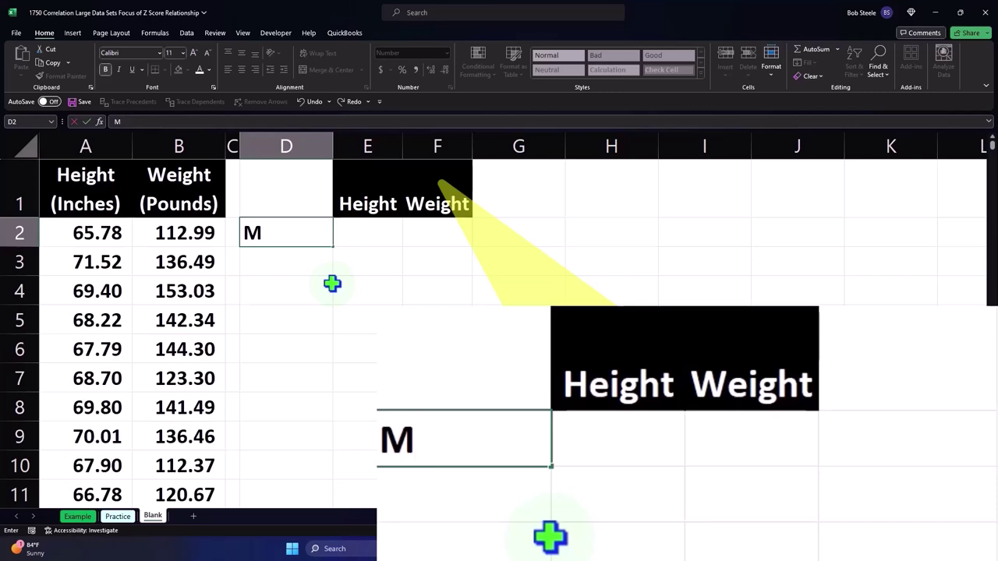
text(ean)
key(Return)
text(S)
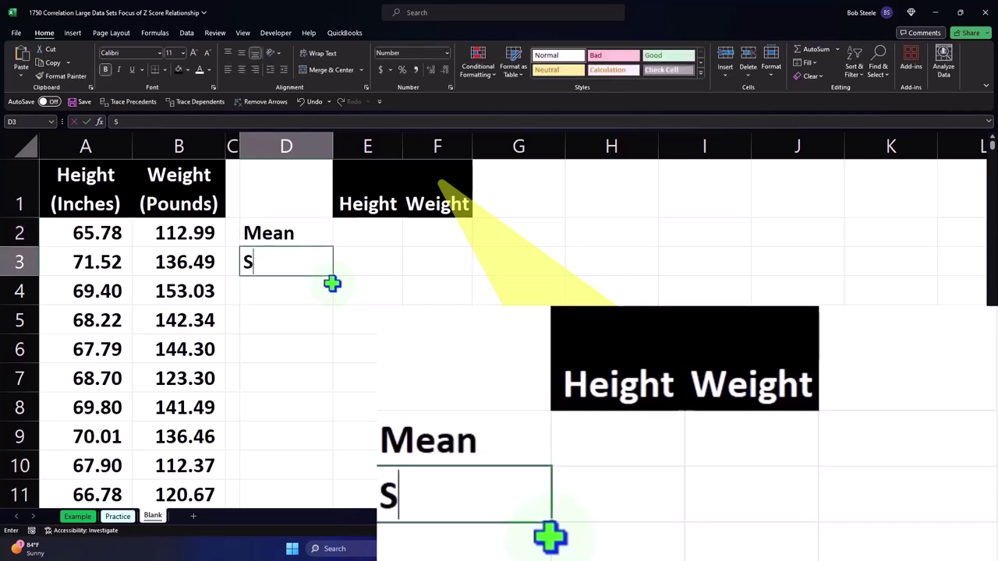
text(D)
key(Tab)
Enter =AVERAGE(A2:A25001) in E2 for the mean height
key(Up)
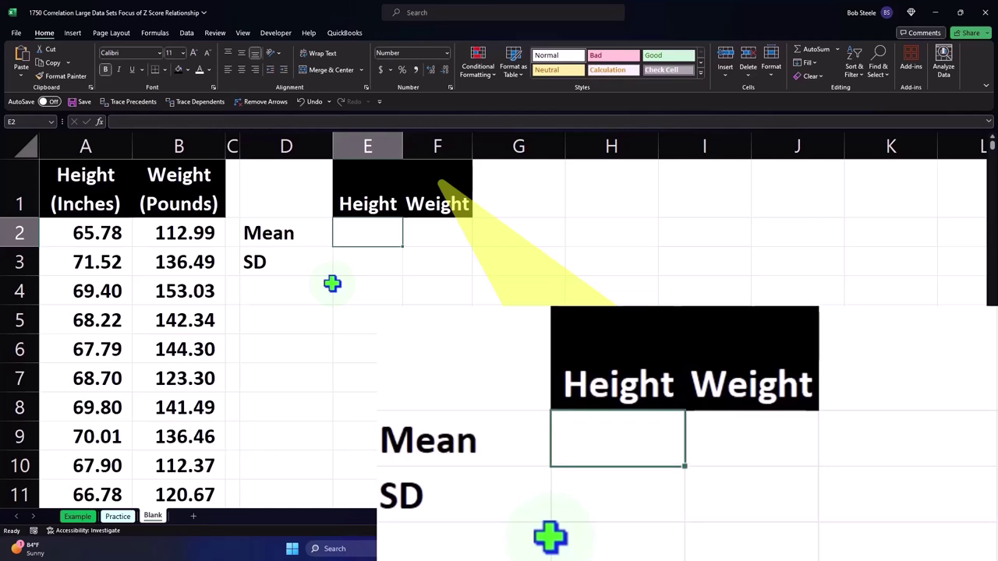
text(=aver)
key(Tab)
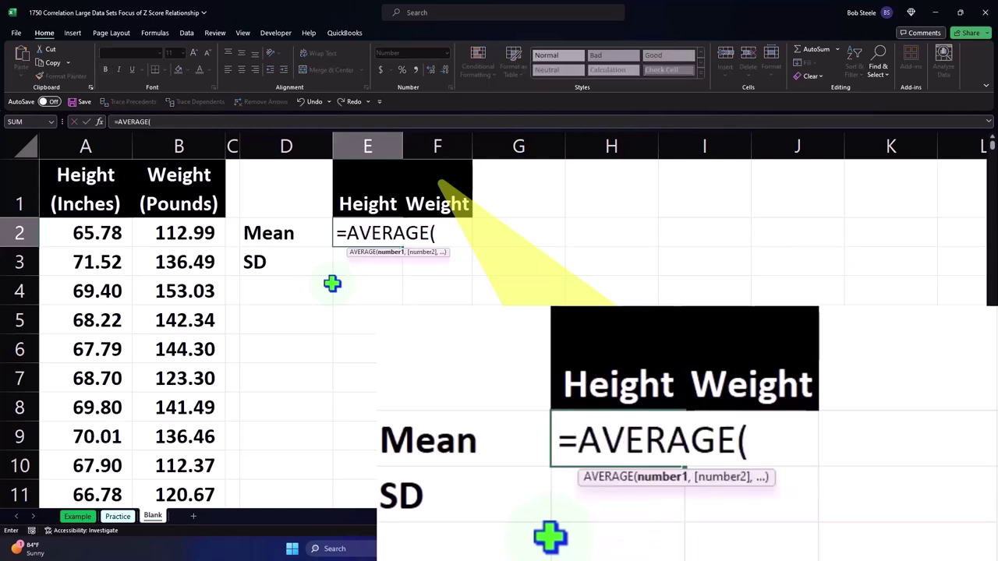
key(Left)
key(Left)
key(Left)
key(Left)
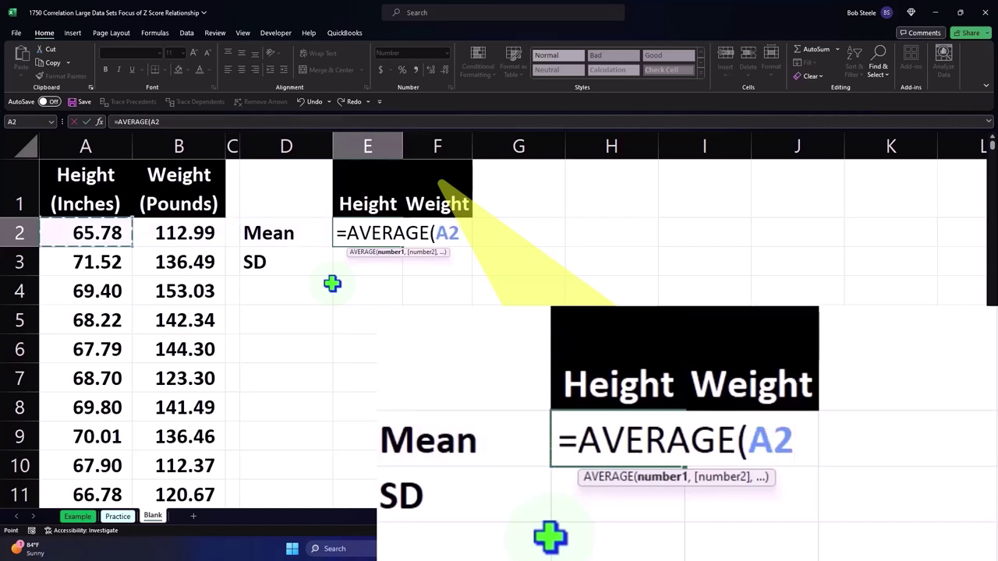
key(ctrl+shift+Down)
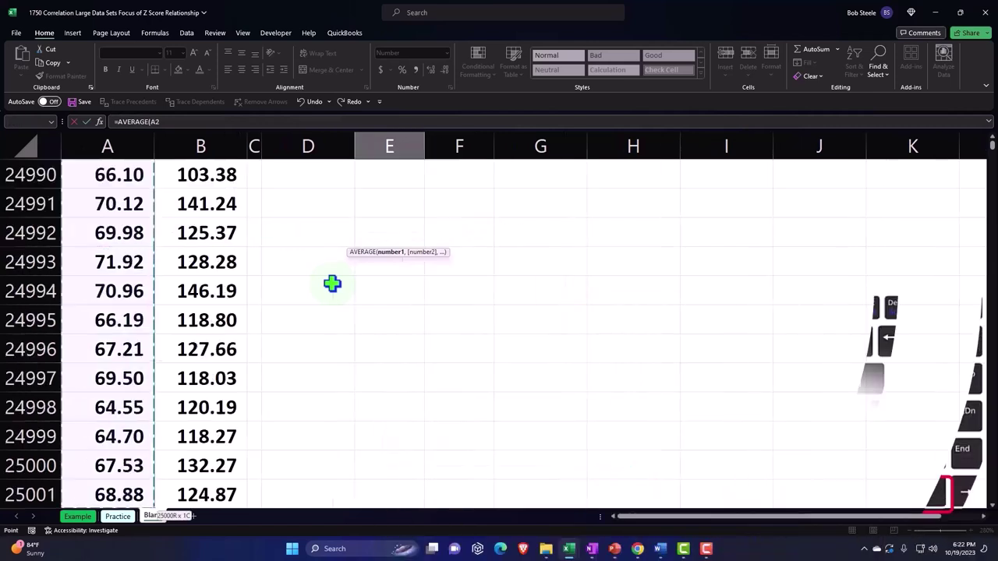
key(Return)
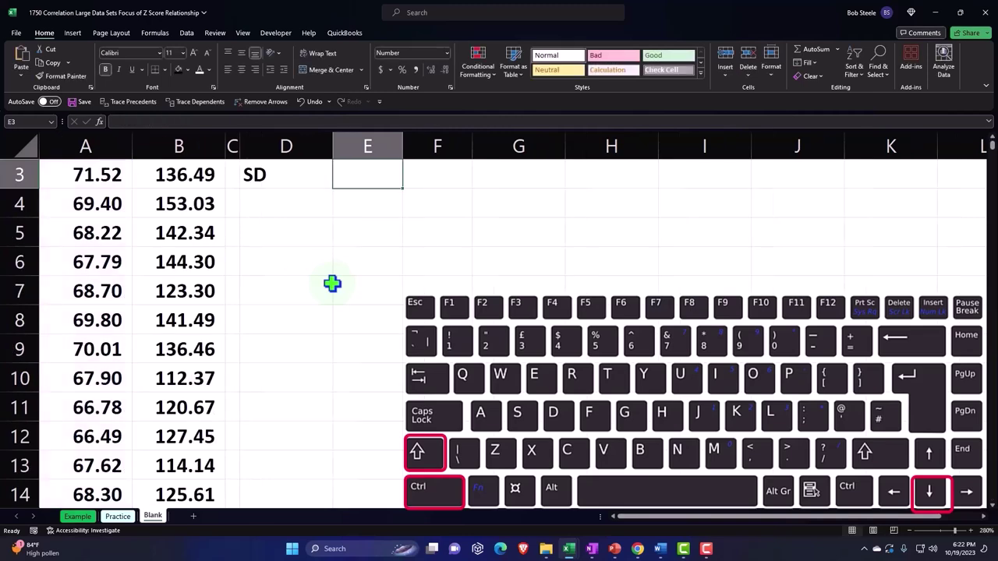
Fill the average into F2 (127.08), widen column F, and begin the SD formula in E3
scroll(333, 283, up, 1)
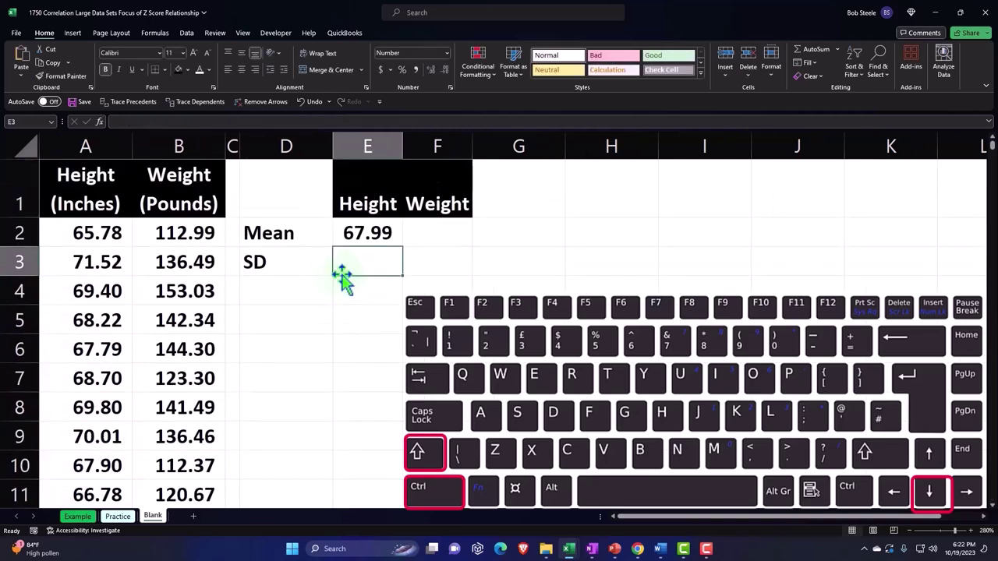
click(374, 230)
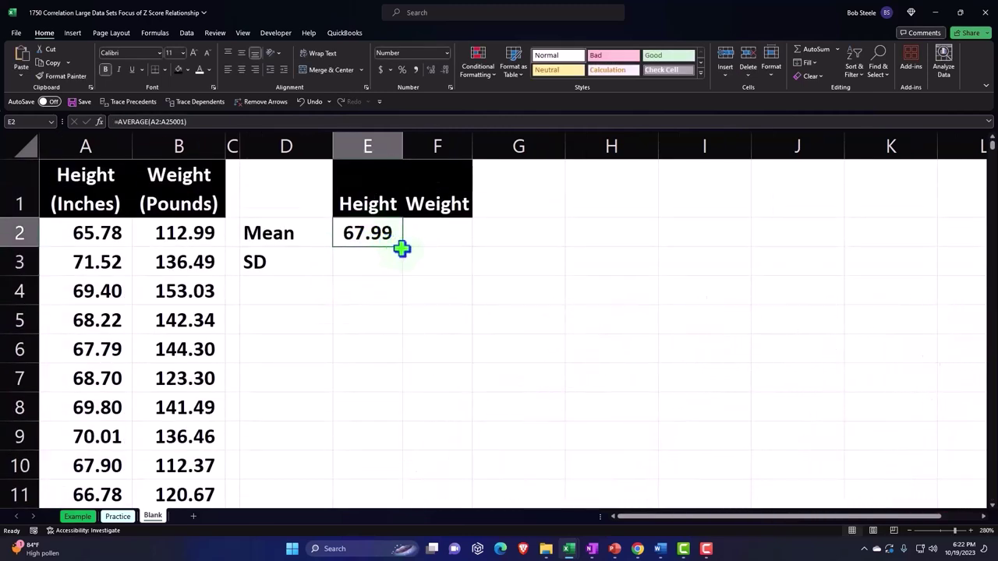
drag(402, 248, 442, 250)
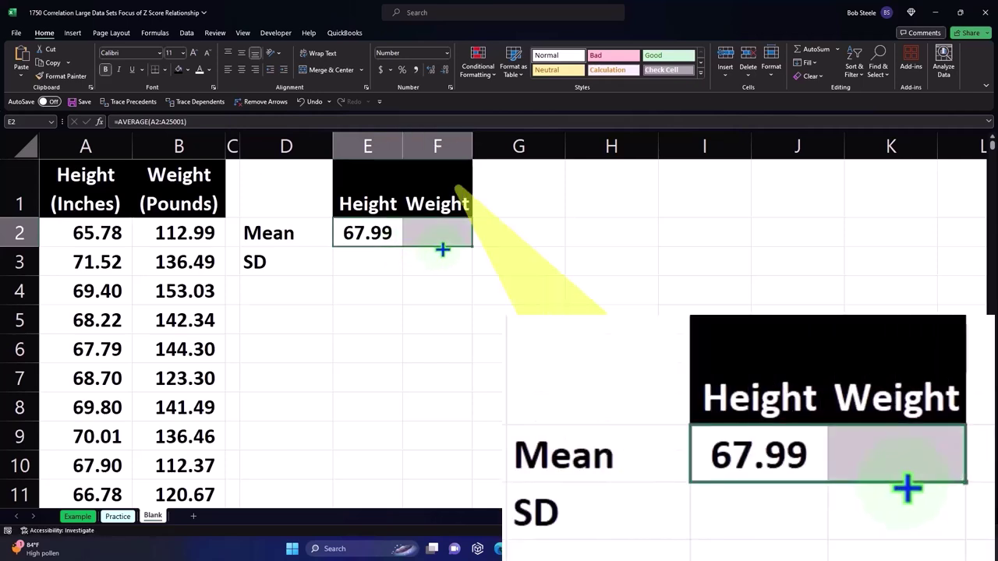
click(444, 237)
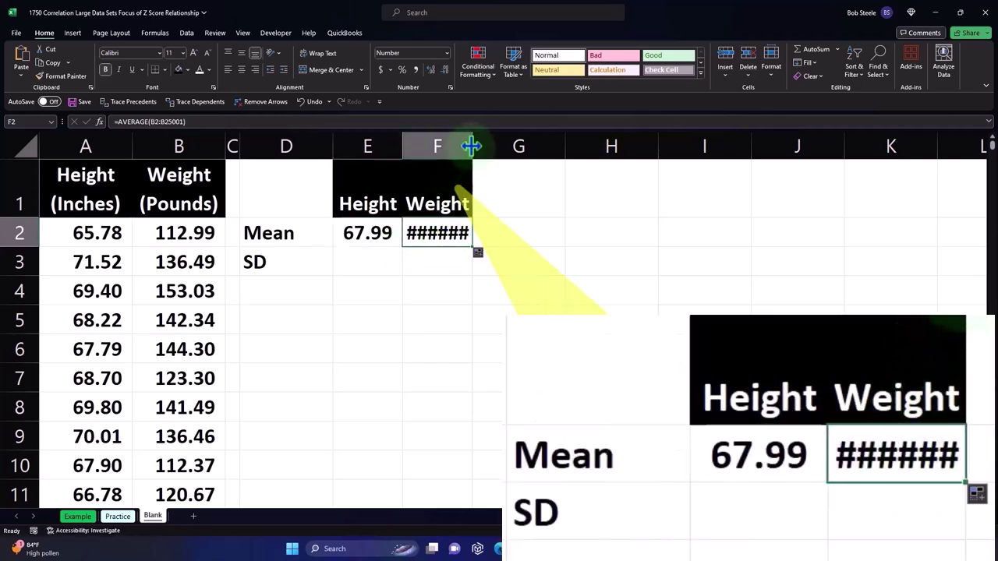
drag(472, 146, 479, 145)
click(393, 261)
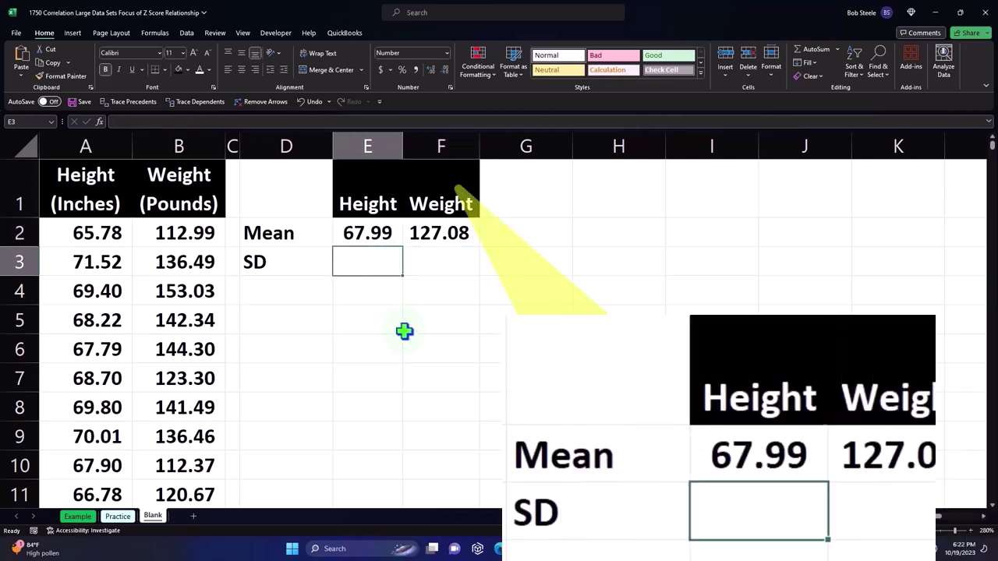
text(=)
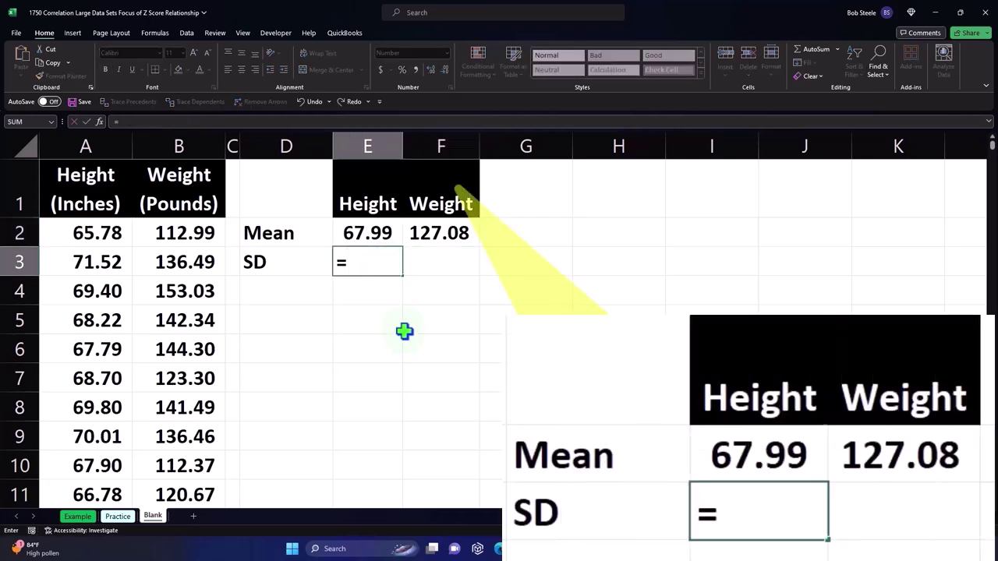
text(st)
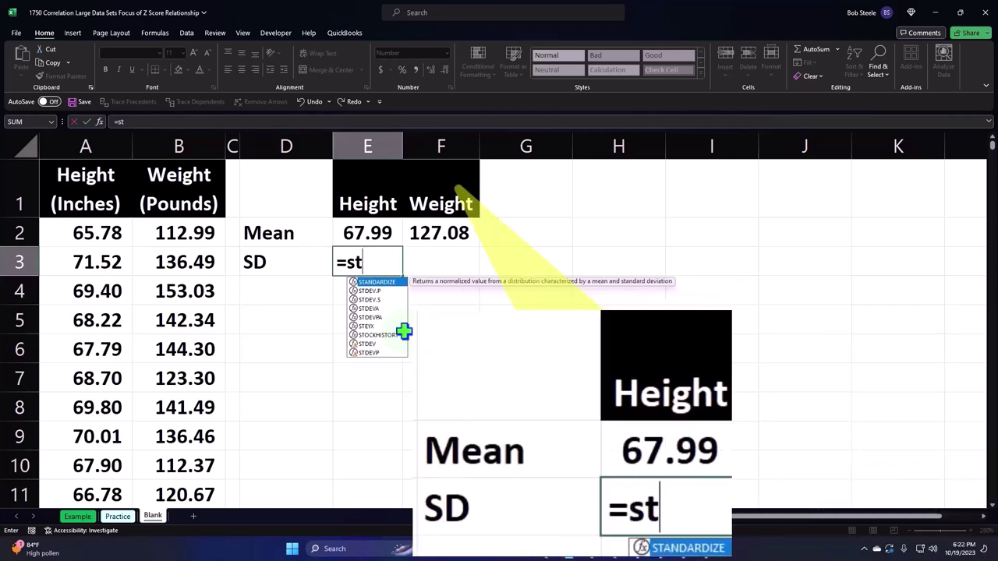
Enter =STDEV.S(A2:A25001) in E3 (1.90) and fill it right to F3 (11.66)
key(Down)
key(Down)
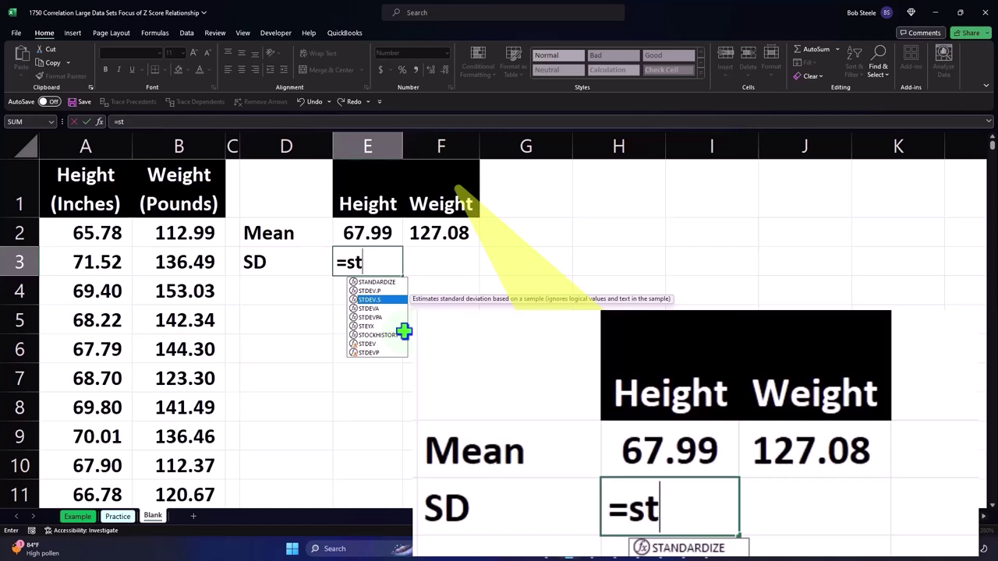
key(Tab)
key(Left)
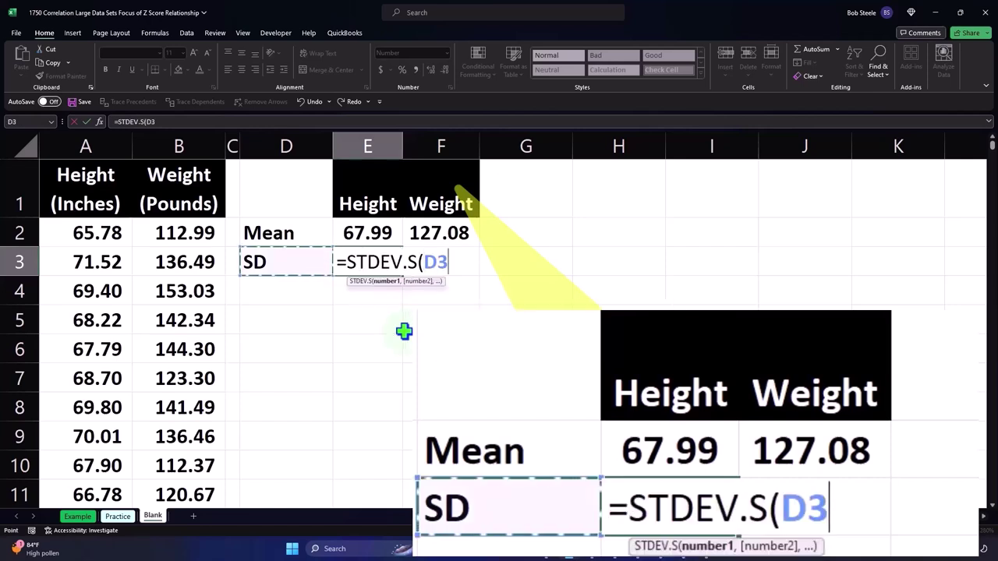
key(Left)
key(Left)
key(Left)
key(Up)
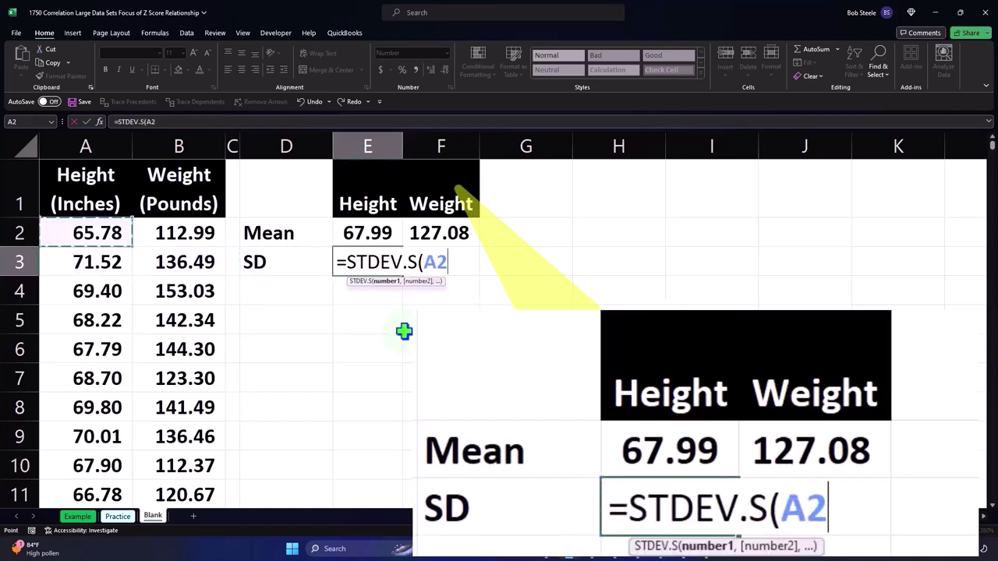
key(ctrl+shift+Down)
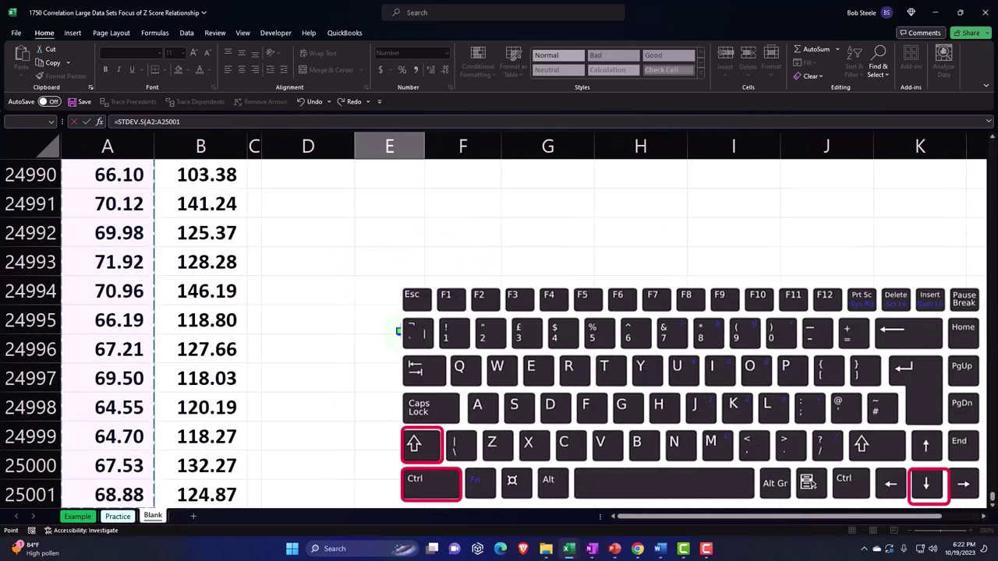
key(shift+Return)
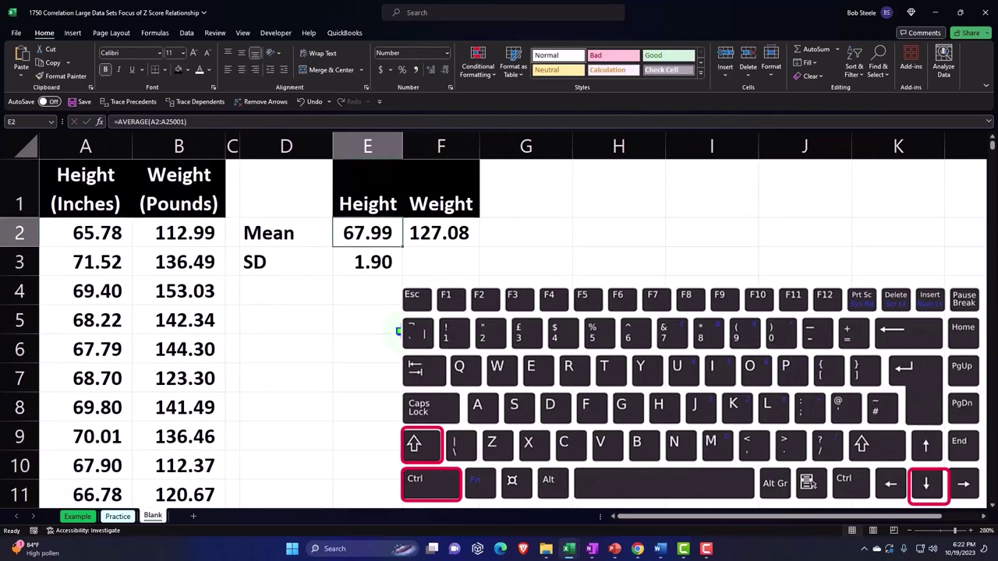
key(Down)
key(Right)
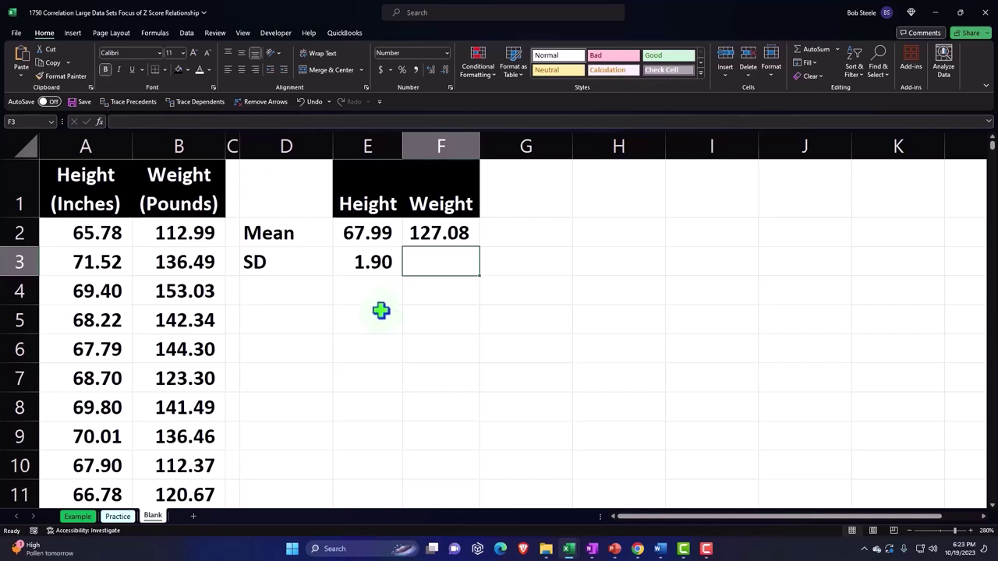
click(382, 267)
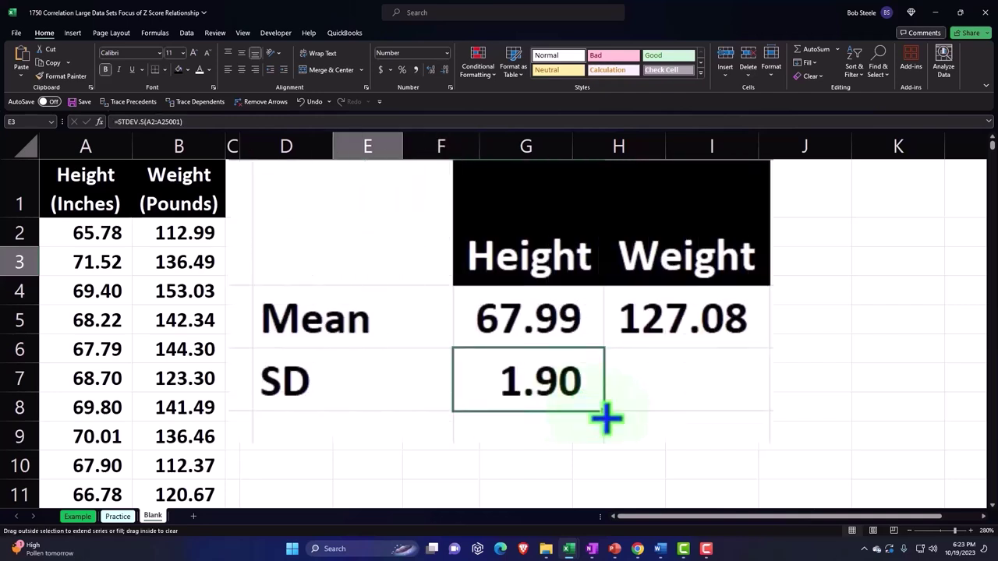
drag(605, 419, 723, 413)
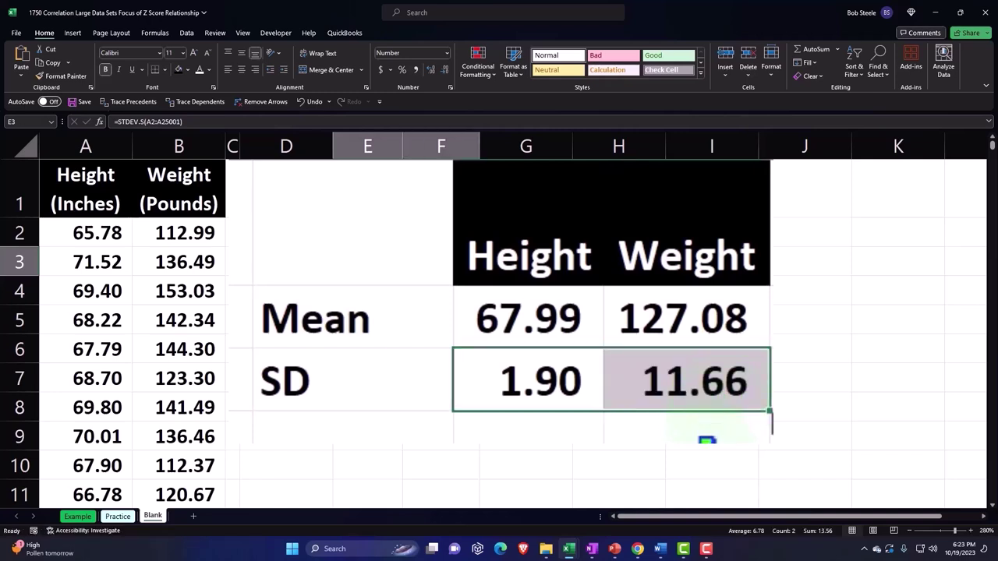
click(710, 433)
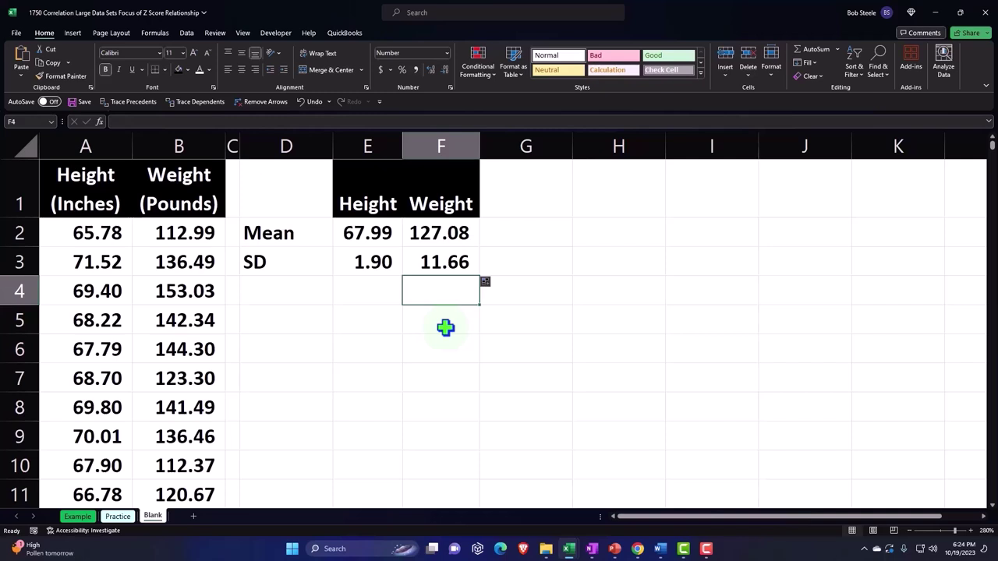
Insert a histogram of the Height column and place it below the summary table
click(92, 194)
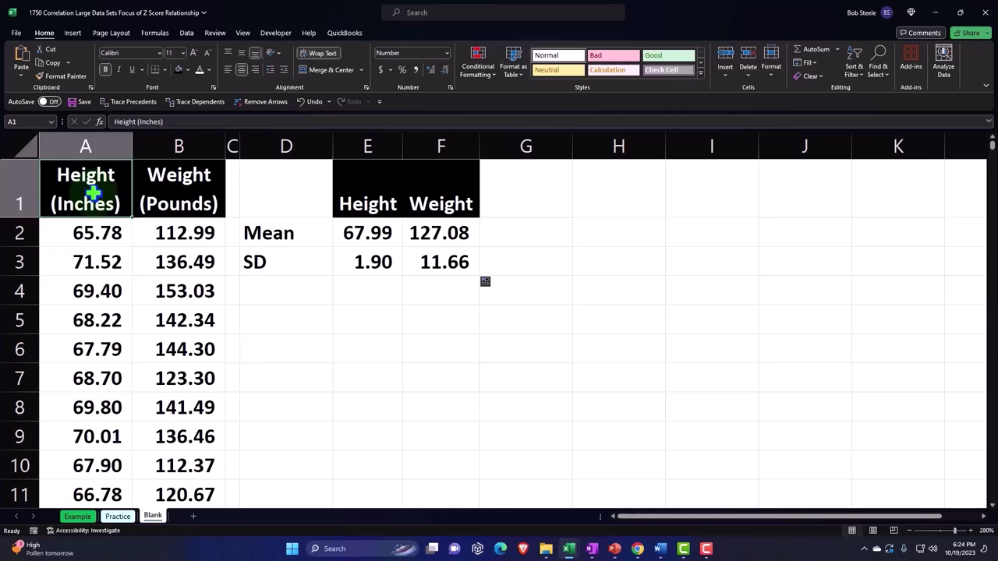
key(ctrl+shift+Down)
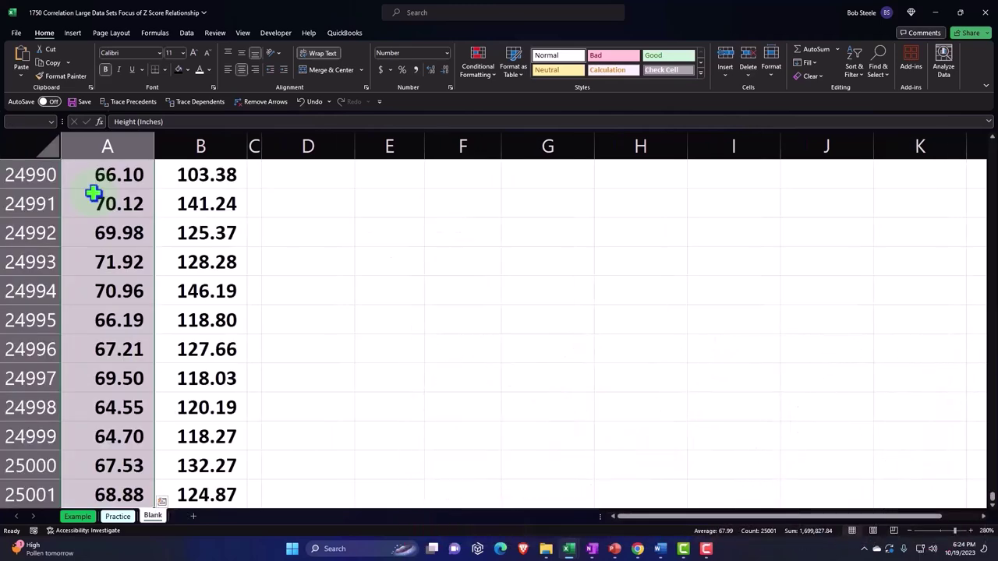
key(ctrl+BackSpace)
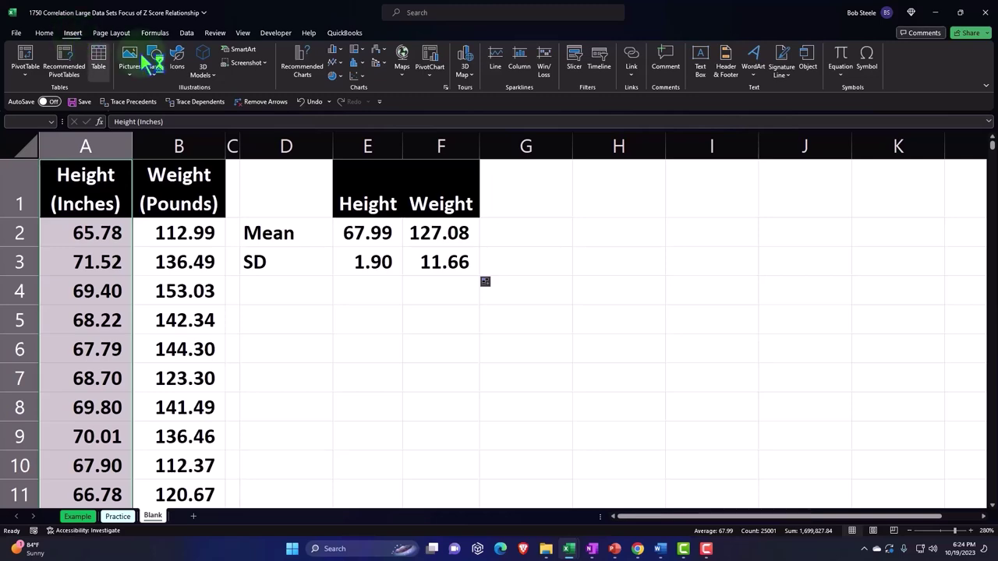
click(359, 64)
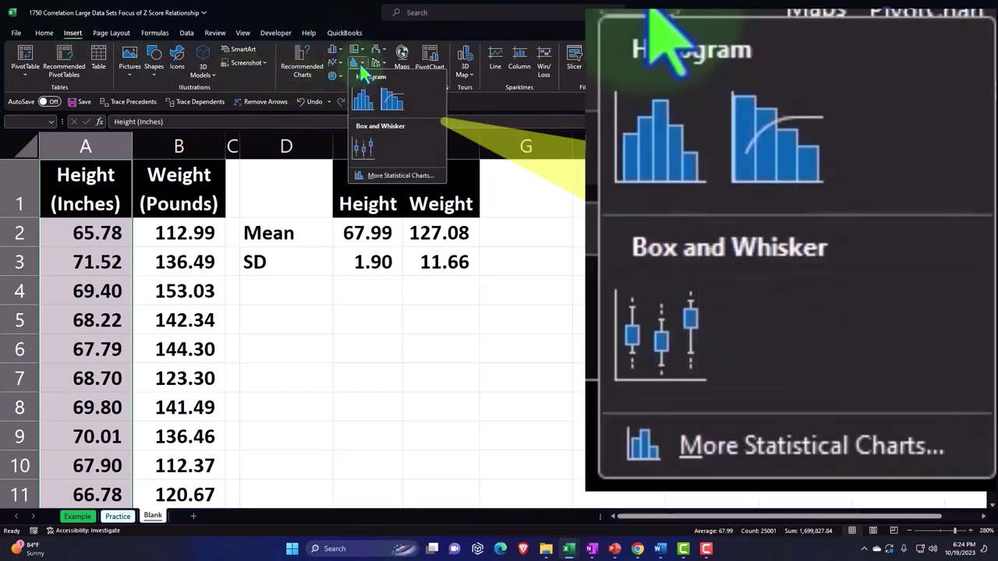
click(363, 101)
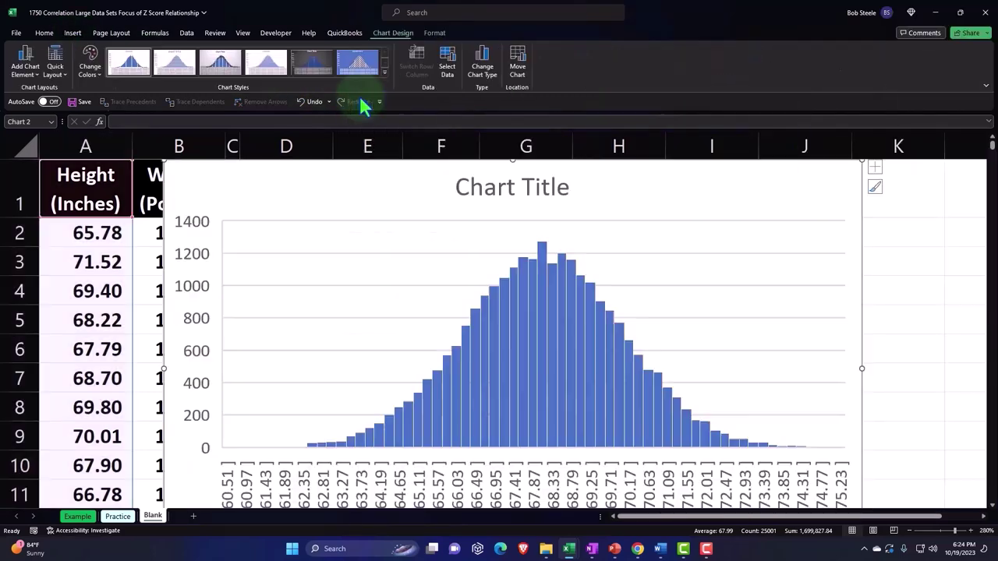
drag(255, 183, 254, 198)
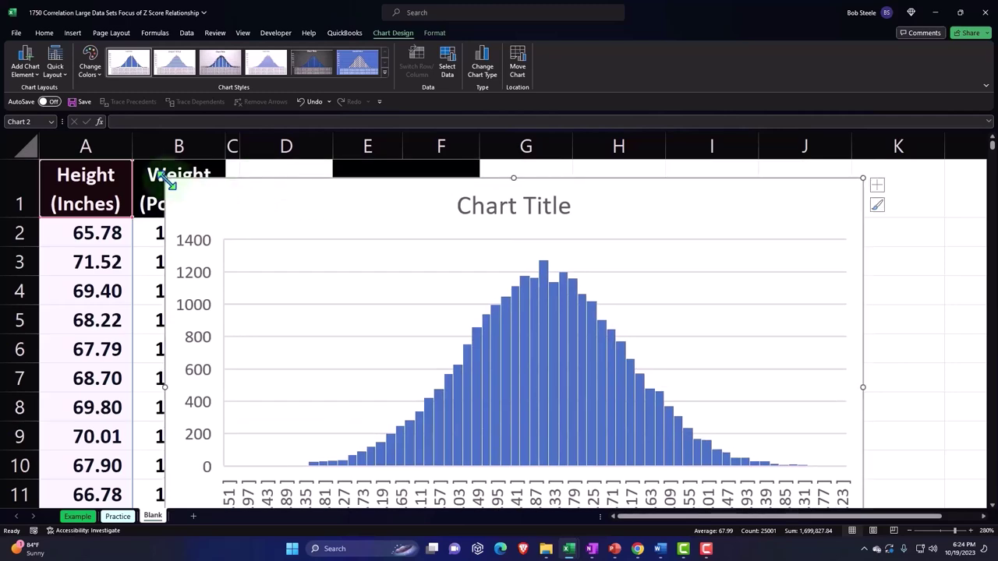
drag(166, 178, 398, 223)
drag(468, 250, 256, 155)
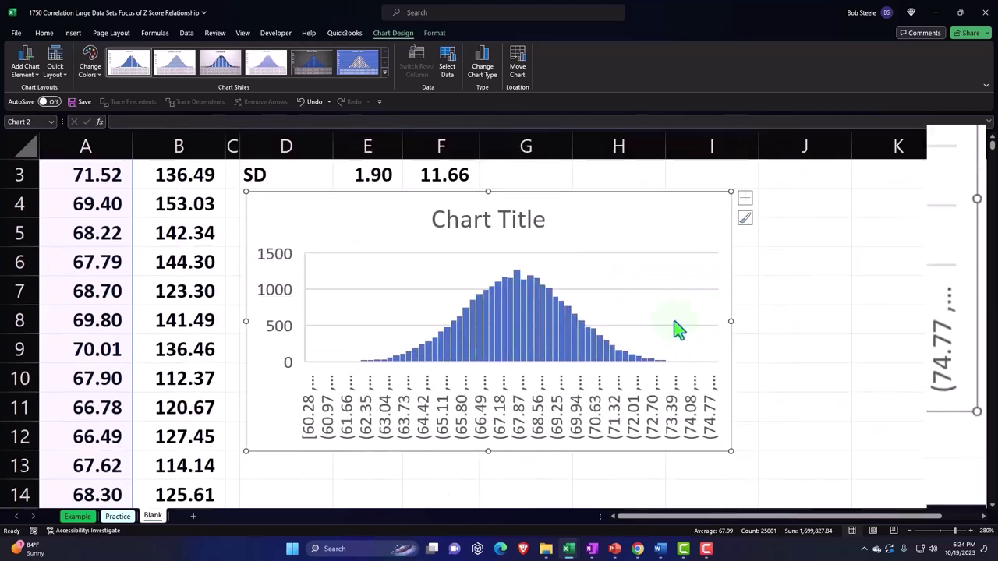
Change the histogram's title to Heights
click(496, 223)
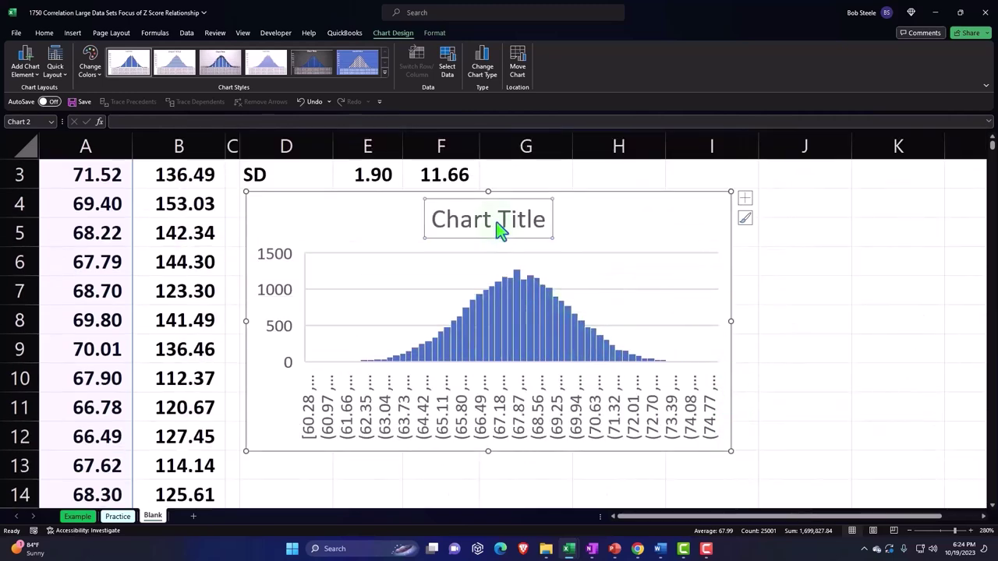
scroll(490, 332, up, 1)
text(H)
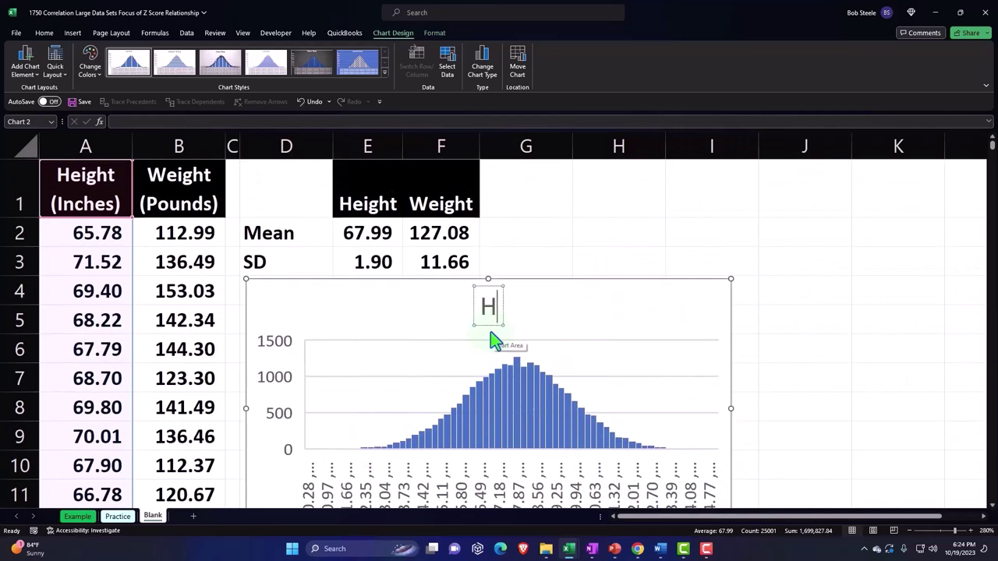
text(ei)
key(BackSpace)
text(eight)
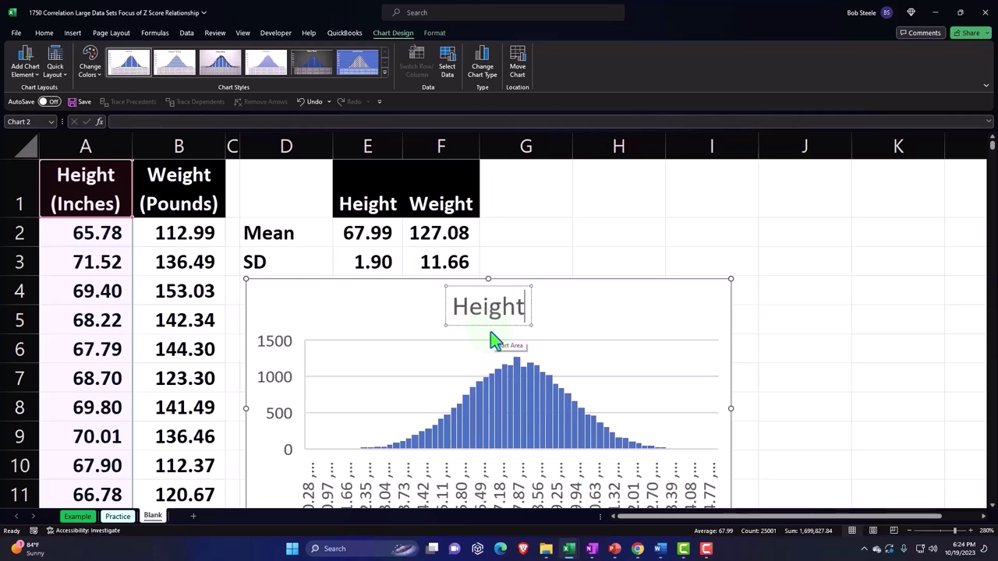
text(s)
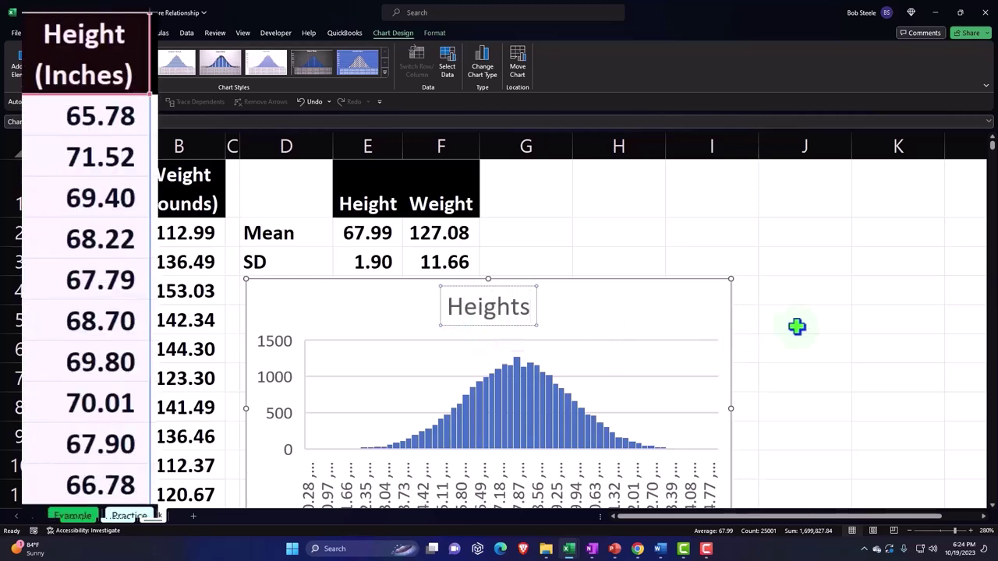
click(787, 328)
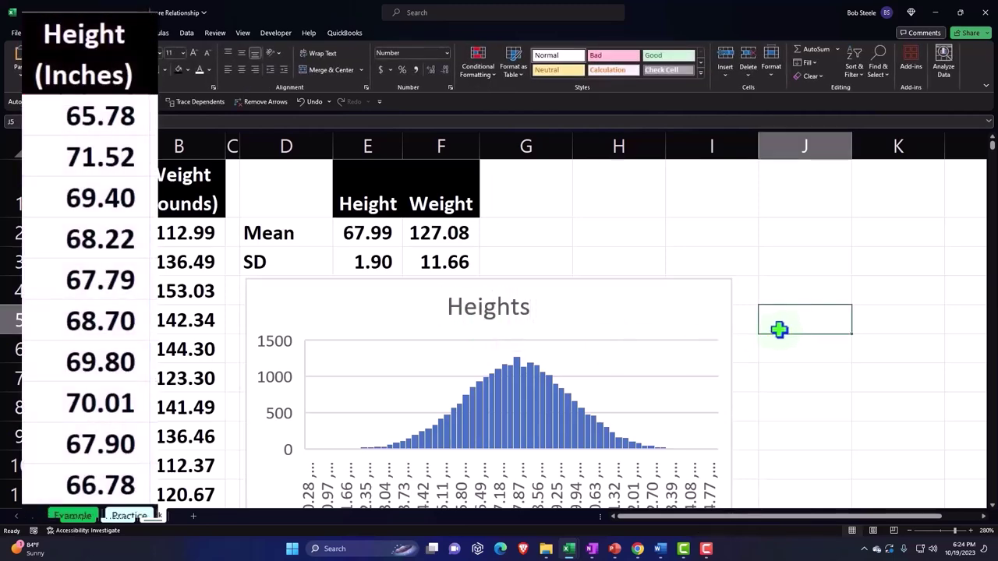
Shrink the Heights chart from its corner to fit below the Mean/SD table
click(718, 319)
drag(730, 278, 634, 313)
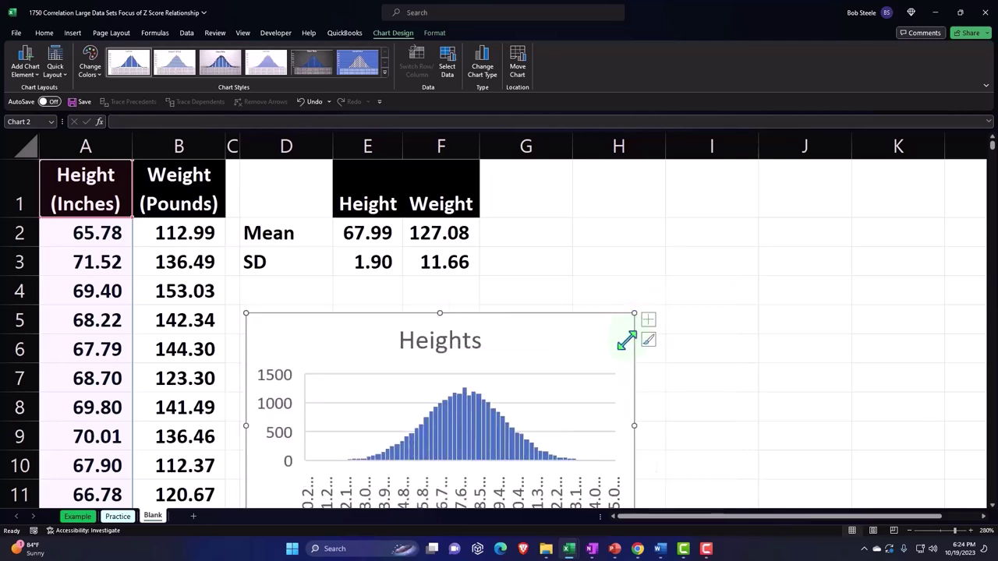
scroll(626, 341, down, 1)
scroll(401, 305, up, 2)
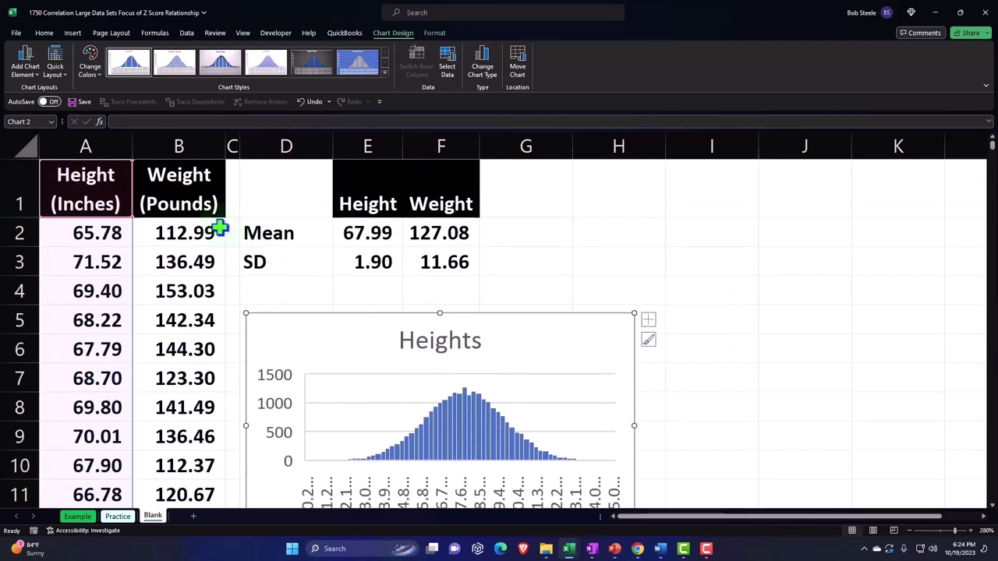
click(198, 200)
Insert a histogram of the whole Weight column and shrink it to start near row 4
key(ctrl+shift+Down)
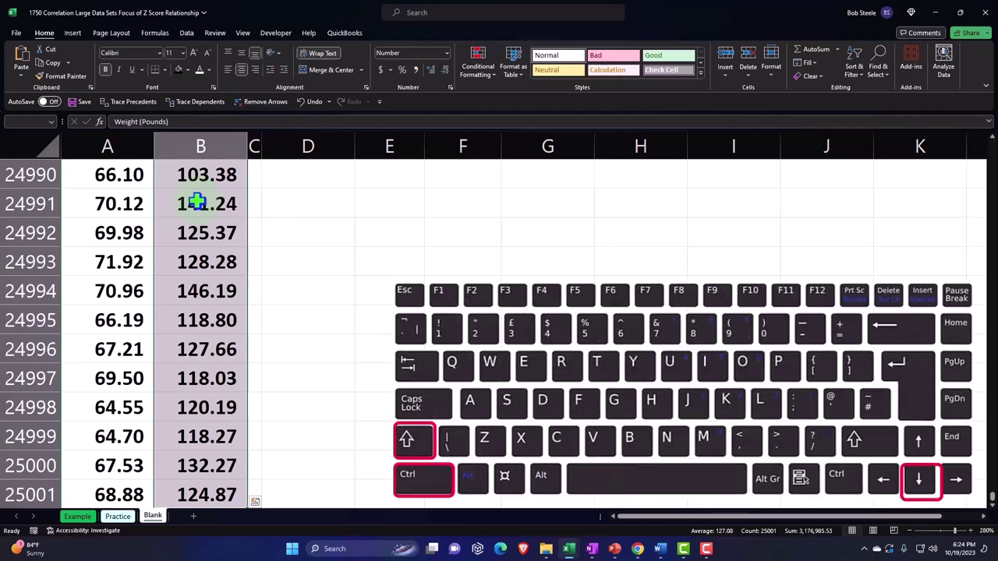
key(ctrl+BackSpace)
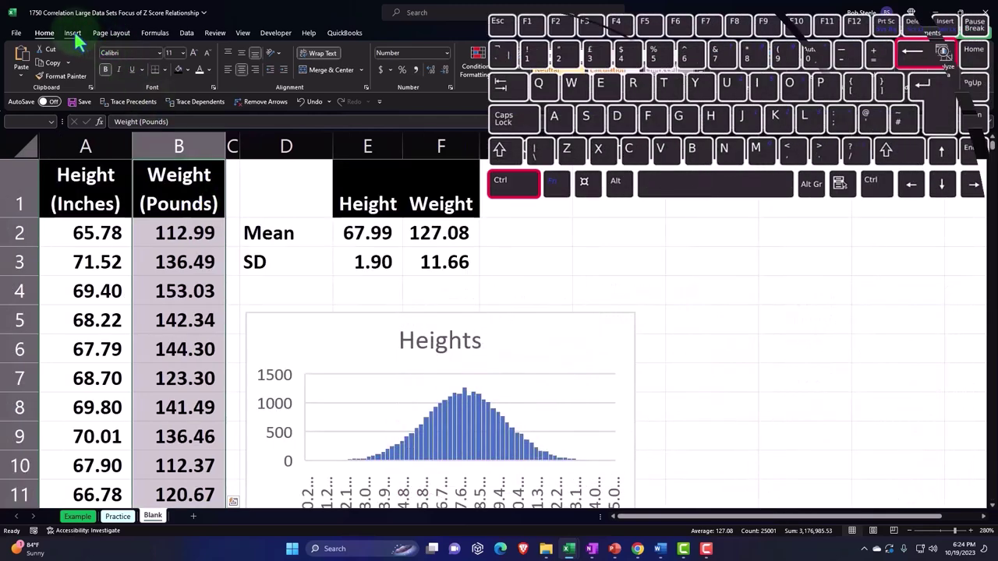
click(73, 33)
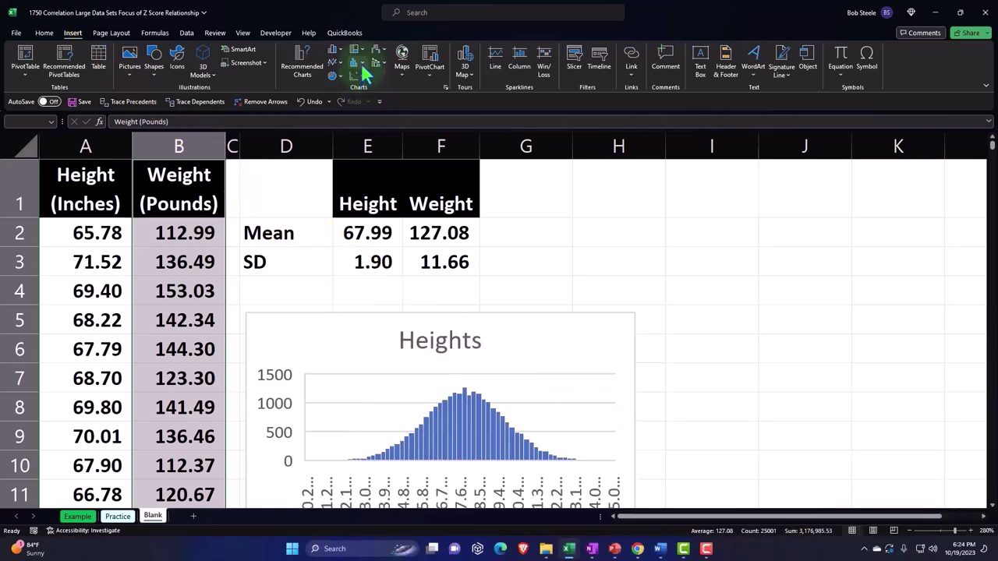
click(356, 63)
click(362, 100)
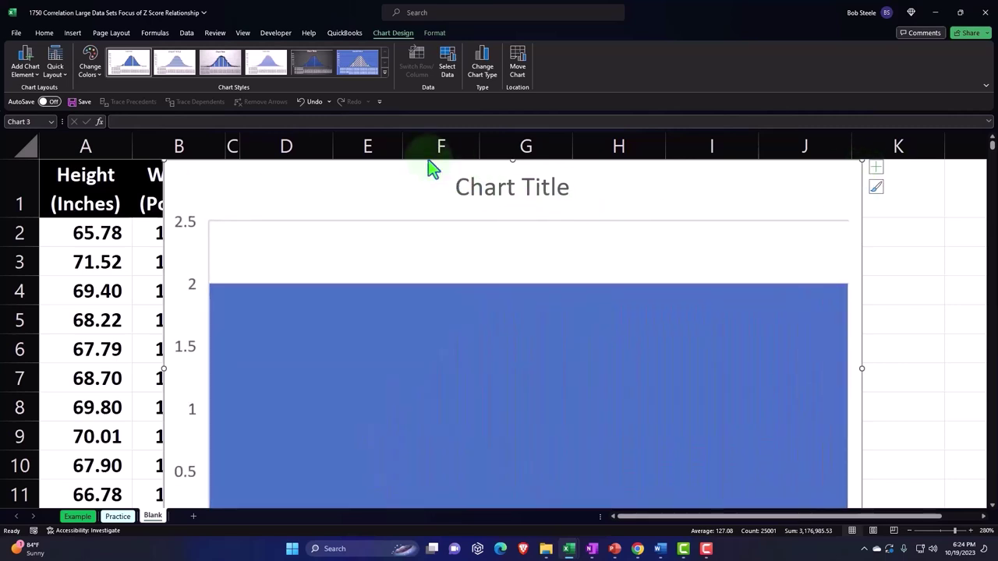
click(306, 101)
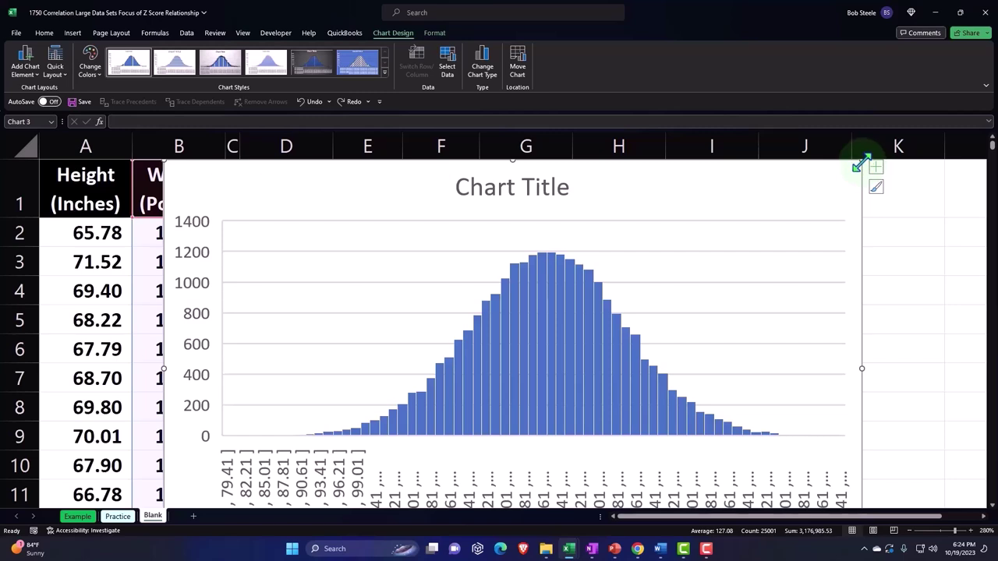
drag(864, 164, 678, 296)
Title the weight histogram Weights
click(446, 331)
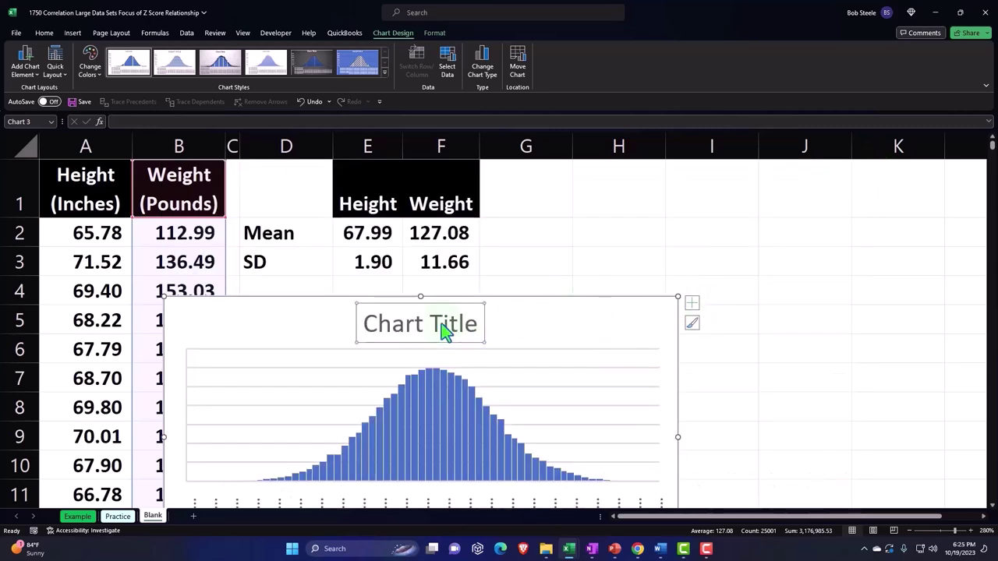
text(W)
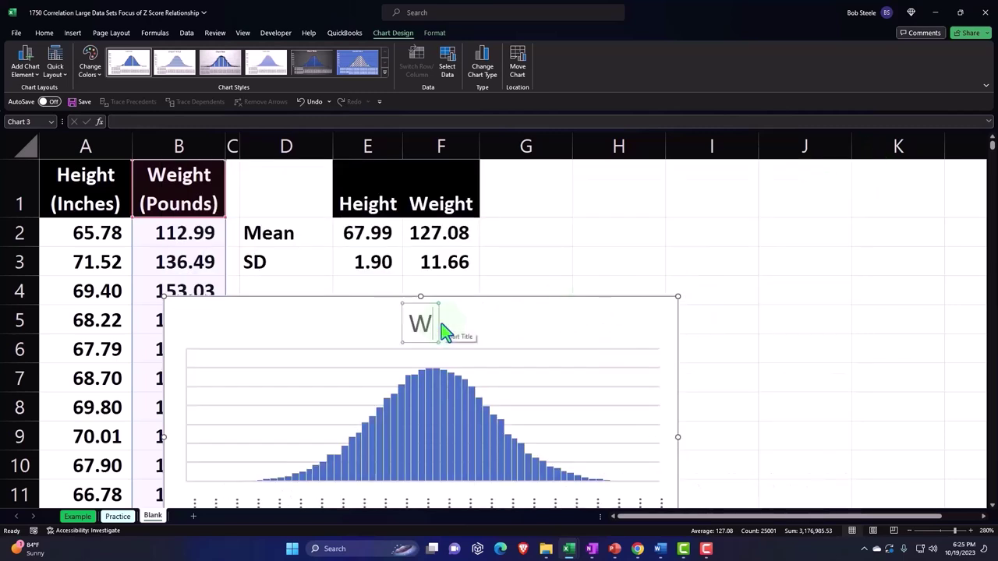
text(eights)
click(783, 269)
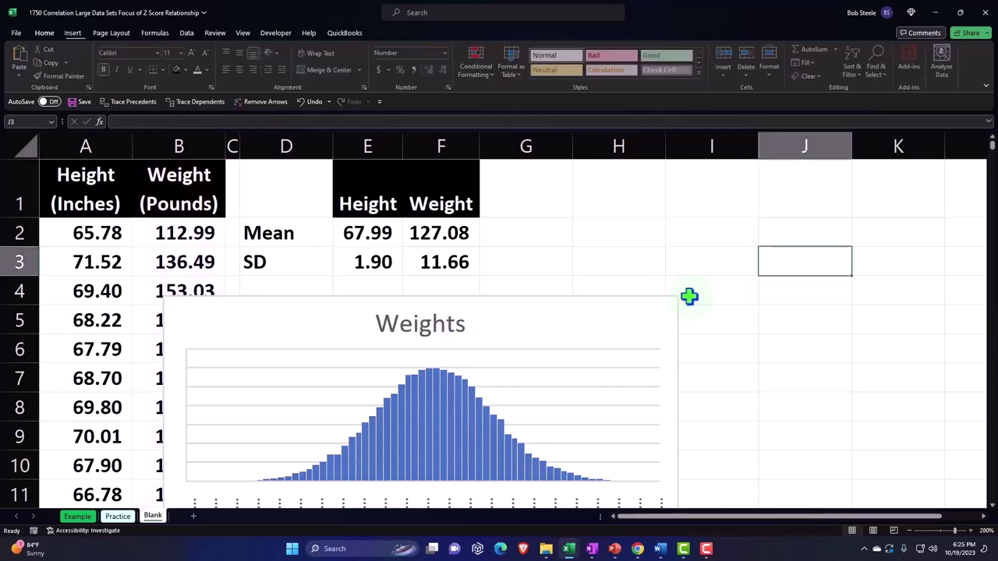
scroll(689, 297, down, 1)
Move and resize the Weights chart beneath the Heights chart, then widen column G
drag(535, 263, 558, 474)
scroll(322, 366, down, 2)
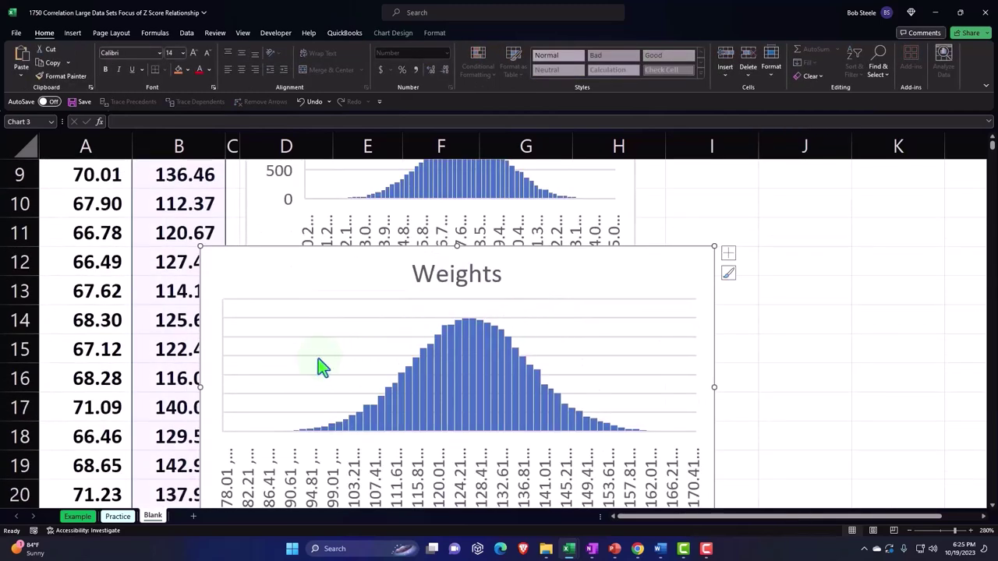
drag(252, 271, 297, 326)
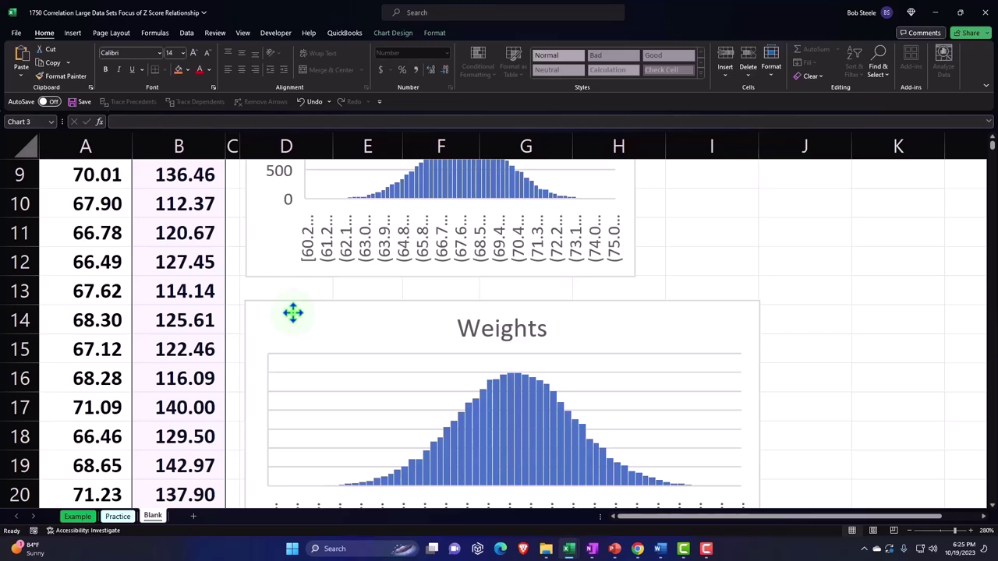
scroll(752, 394, down, 1)
drag(757, 492, 632, 460)
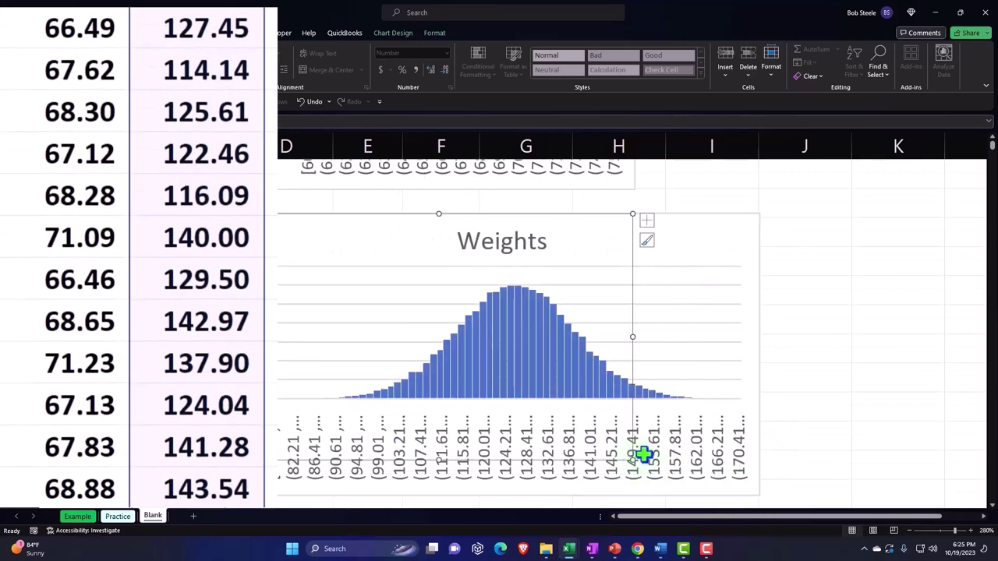
click(746, 372)
scroll(744, 373, up, 2)
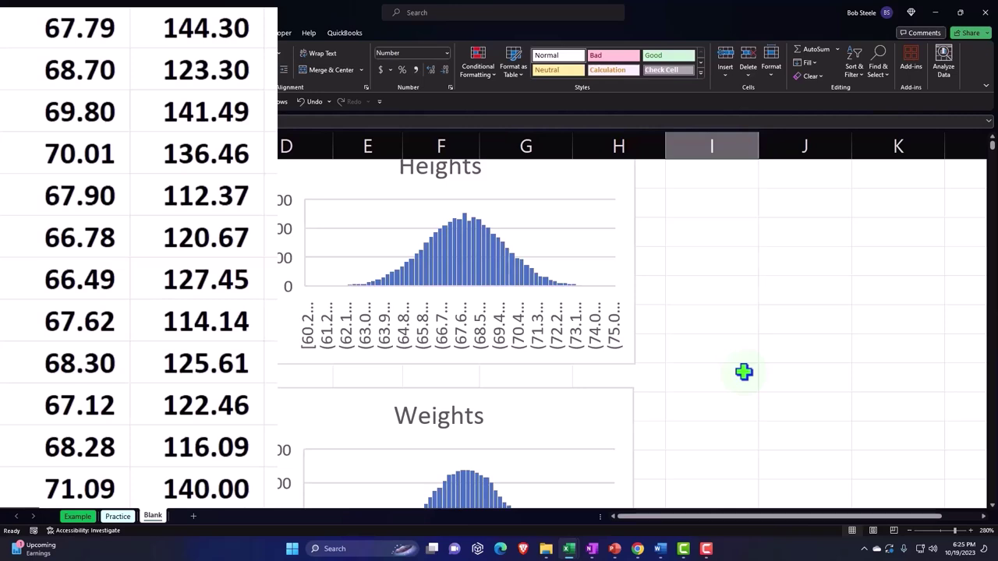
scroll(744, 373, up, 2)
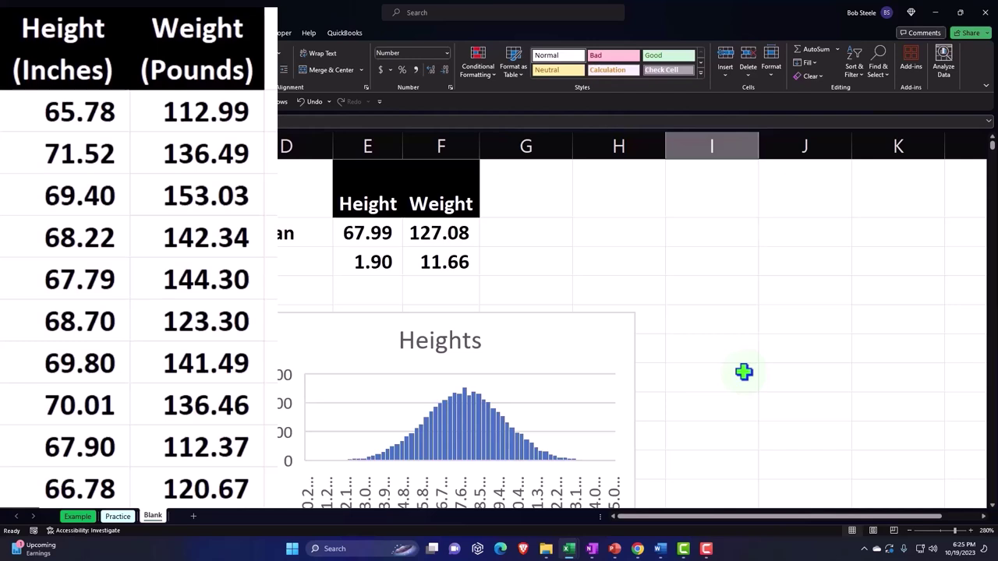
drag(573, 149, 658, 156)
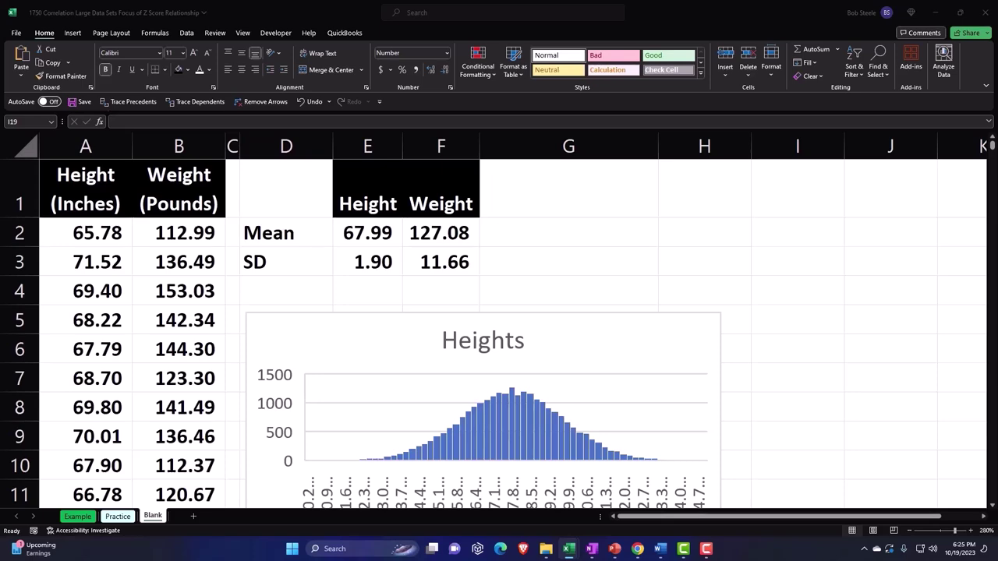
Paste the correlation formula picture beside the Mean/SD table in E1:F3 and widen column G to fit it
key(ctrl+v)
scroll(797, 414, up, 1)
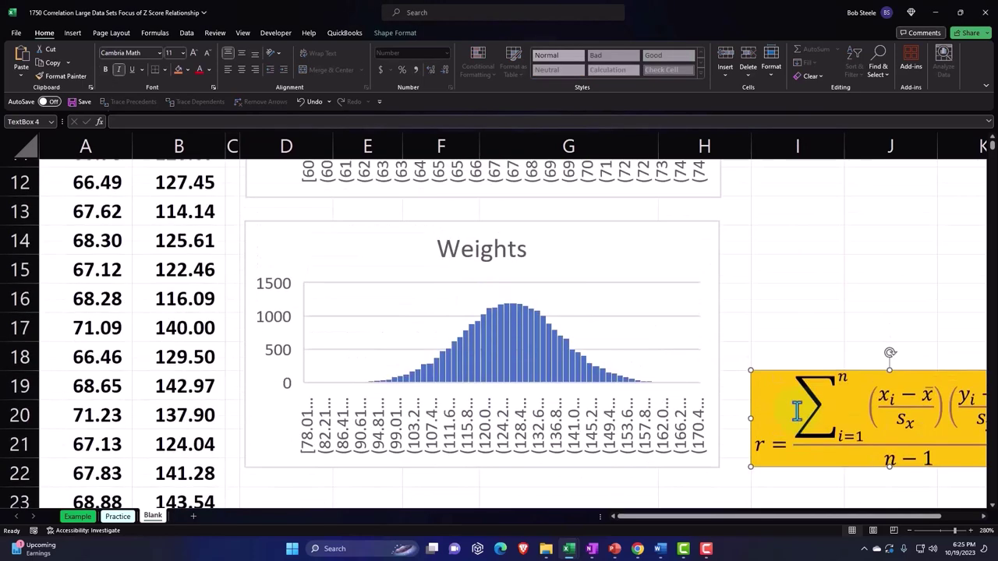
scroll(799, 478, up, 1)
drag(797, 467, 769, 223)
scroll(789, 390, up, 2)
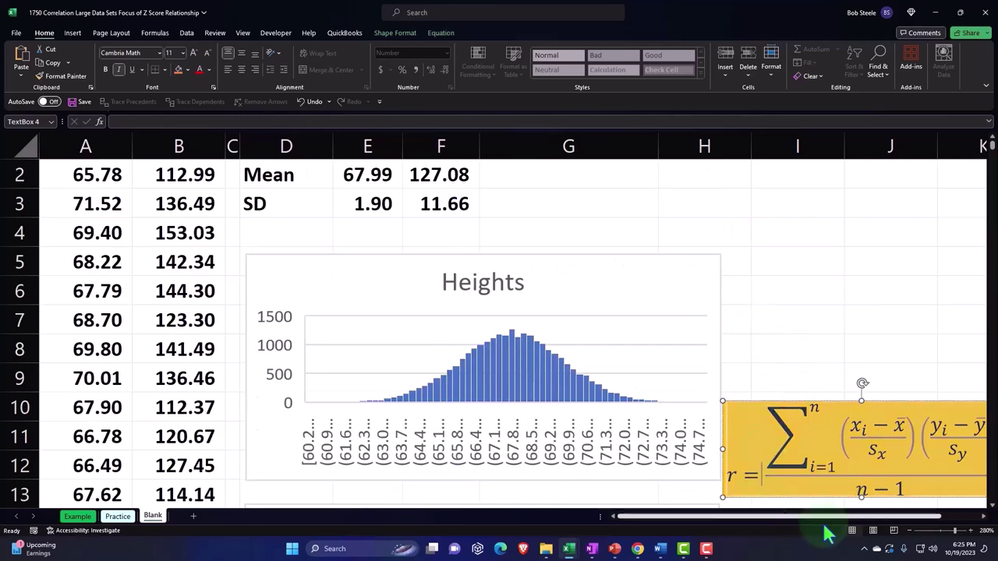
click(911, 531)
click(911, 531)
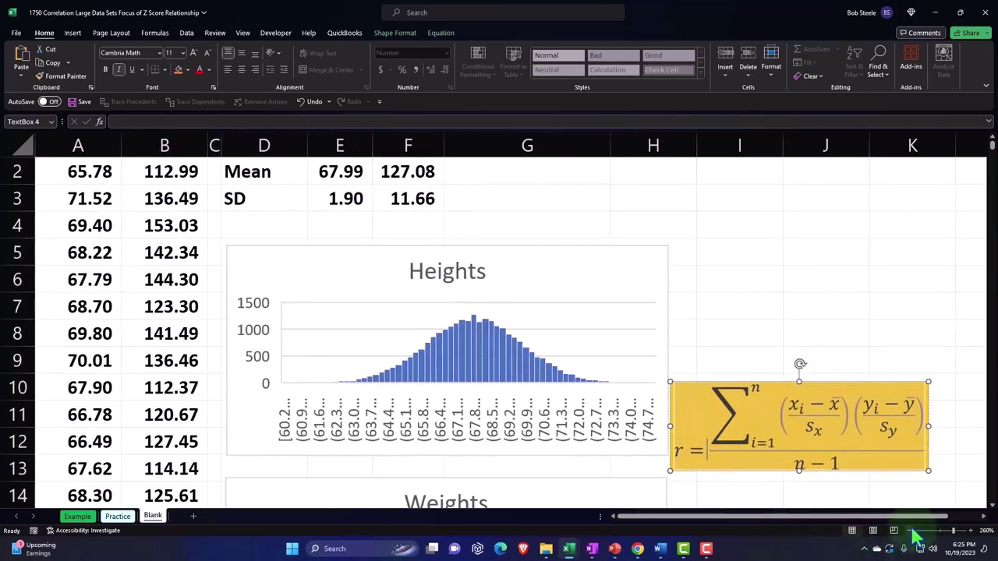
click(819, 494)
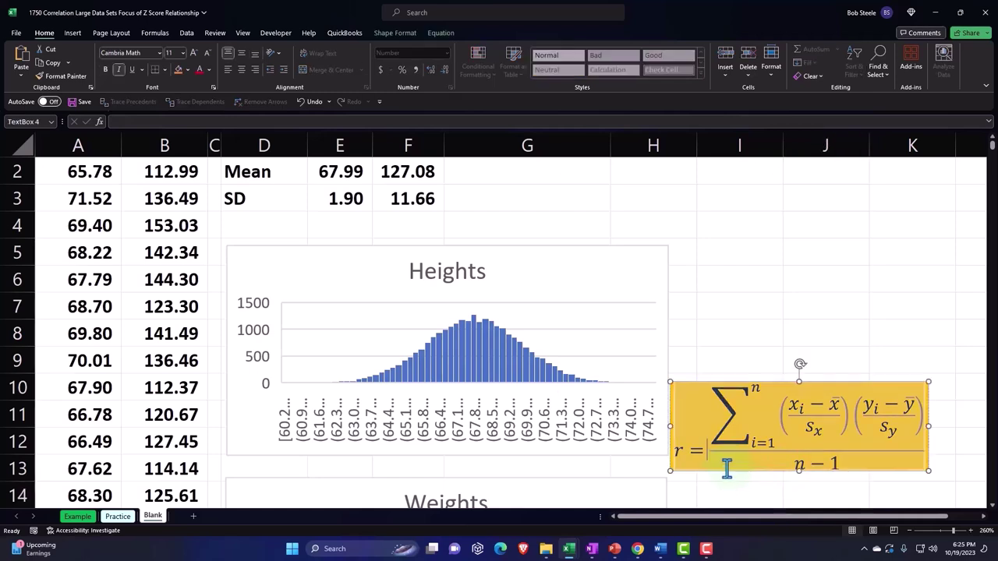
mouse_move(726, 468)
mouse_down()
mouse_move(549, 248)
mouse_move(505, 248)
mouse_move(488, 177)
mouse_up()
scroll(504, 248, up, 1)
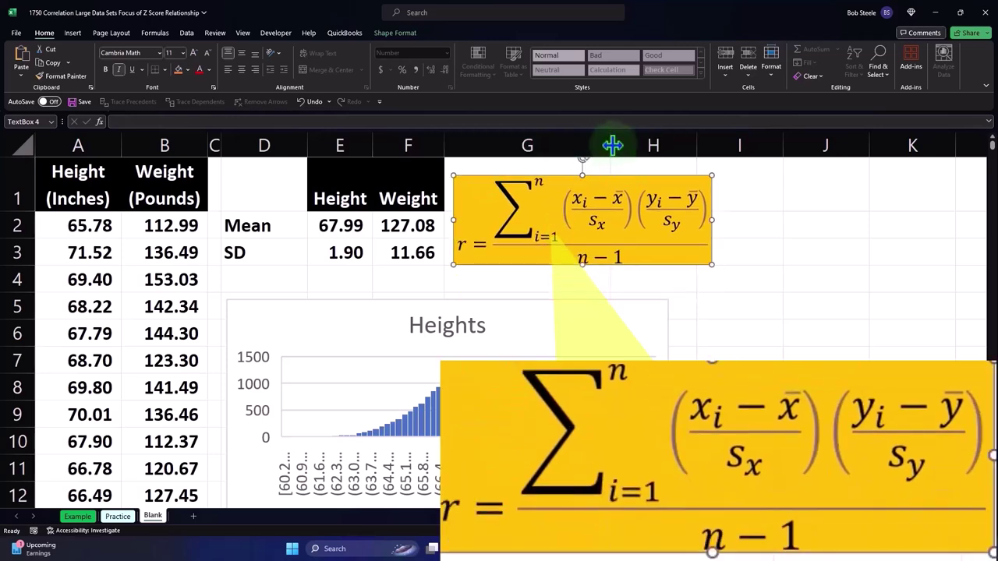
drag(612, 145, 727, 146)
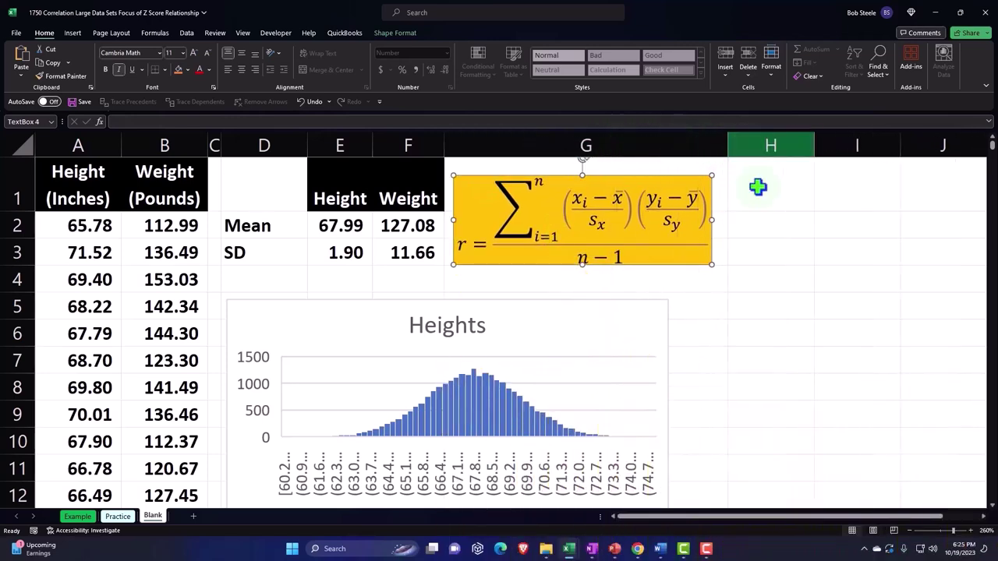
click(807, 366)
Resize the Heights and Weights histograms to matching widths
scroll(791, 403, down, 2)
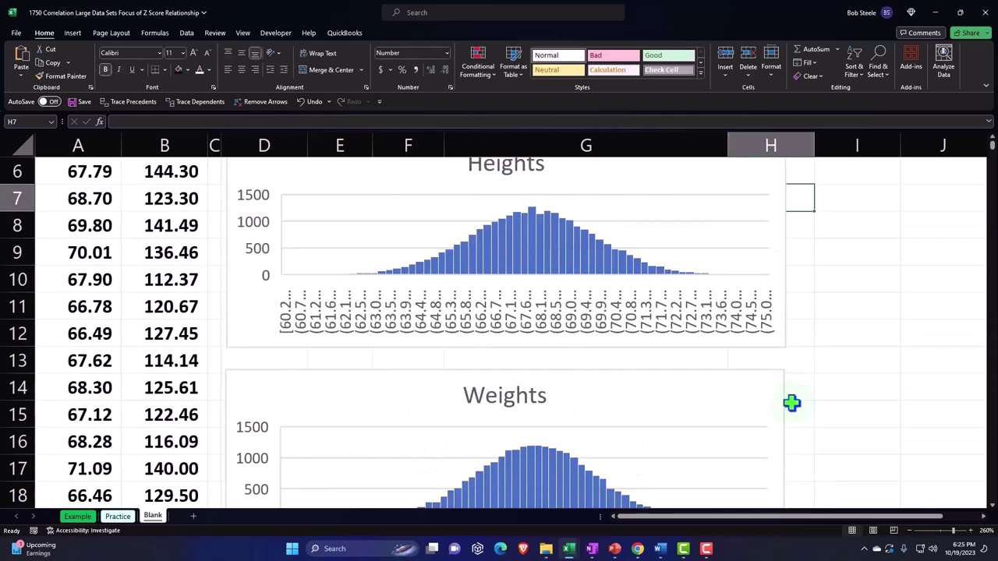
click(785, 344)
drag(785, 347, 704, 333)
scroll(718, 343, down, 2)
click(782, 437)
drag(782, 437, 706, 410)
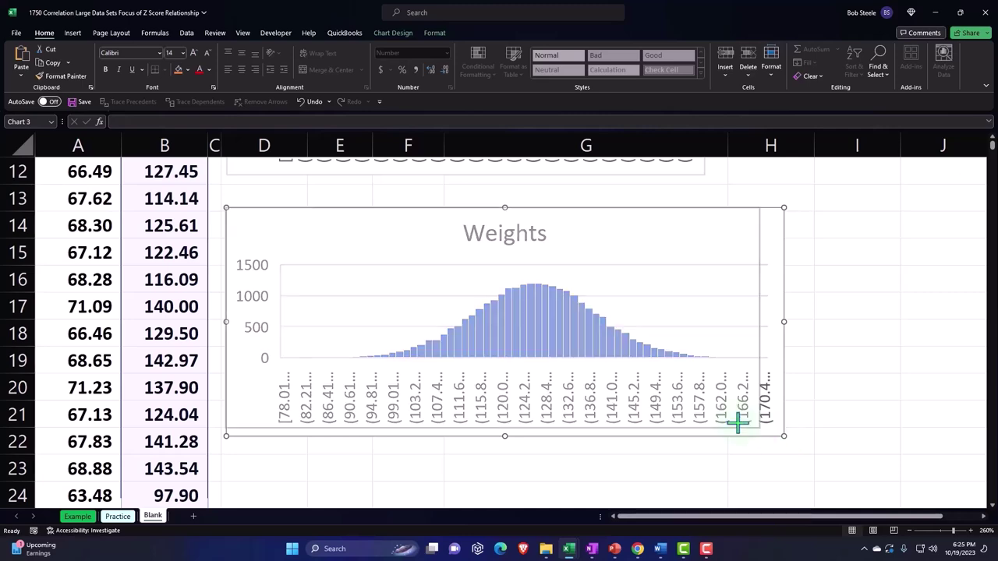
scroll(761, 417, up, 4)
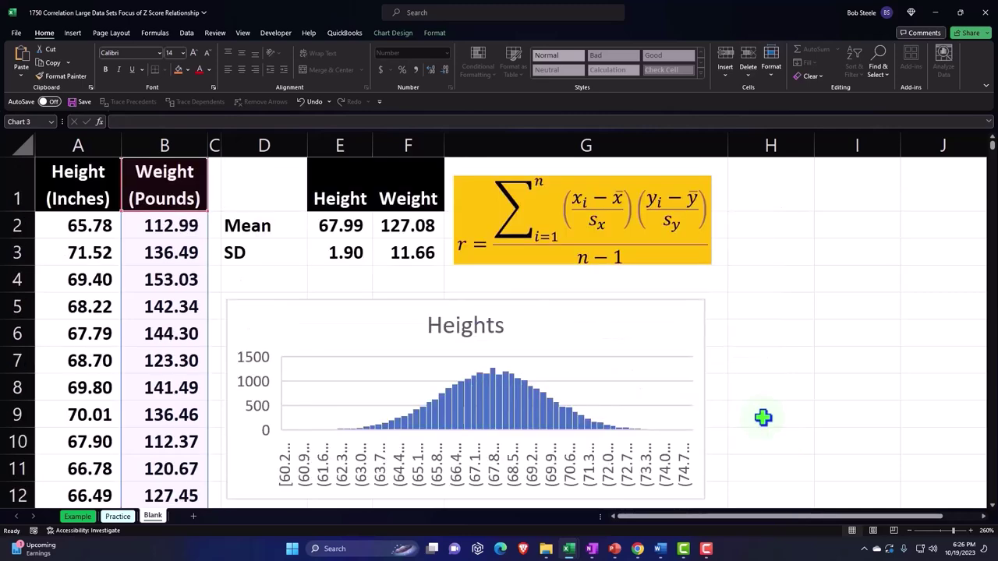
click(797, 237)
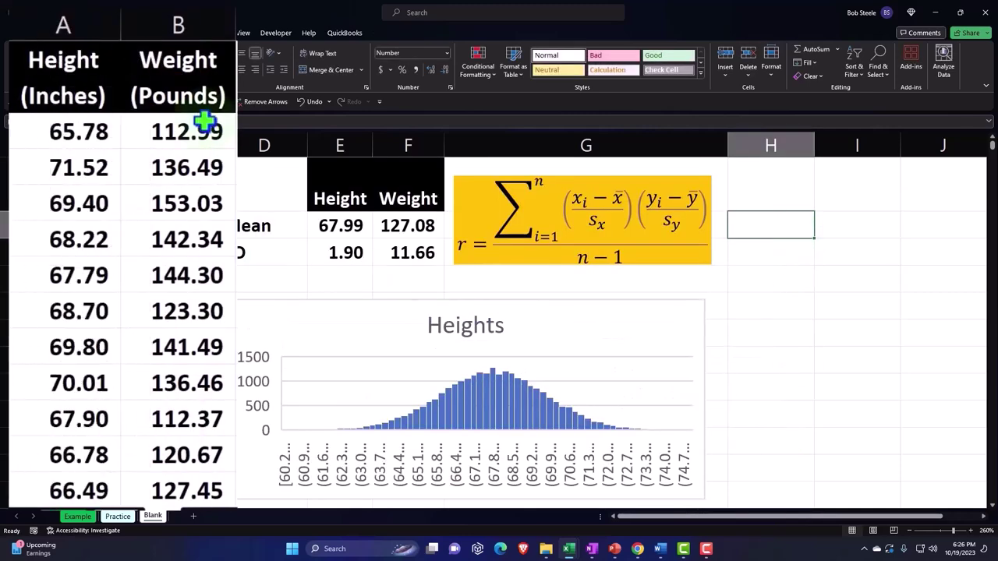
Copy the Height and Weight columns A:B and paste them starting at H1
drag(62, 23, 137, 30)
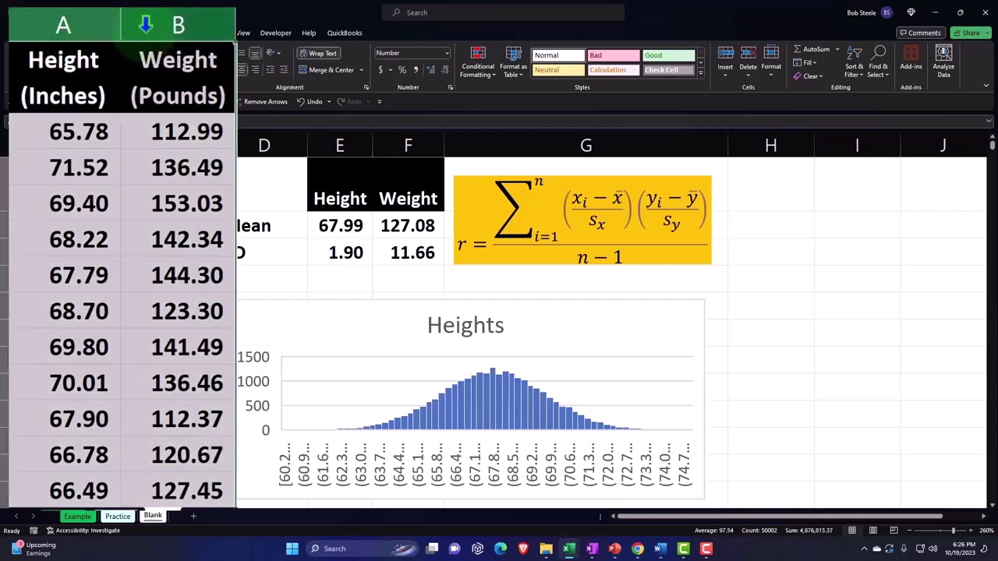
key(ctrl+c)
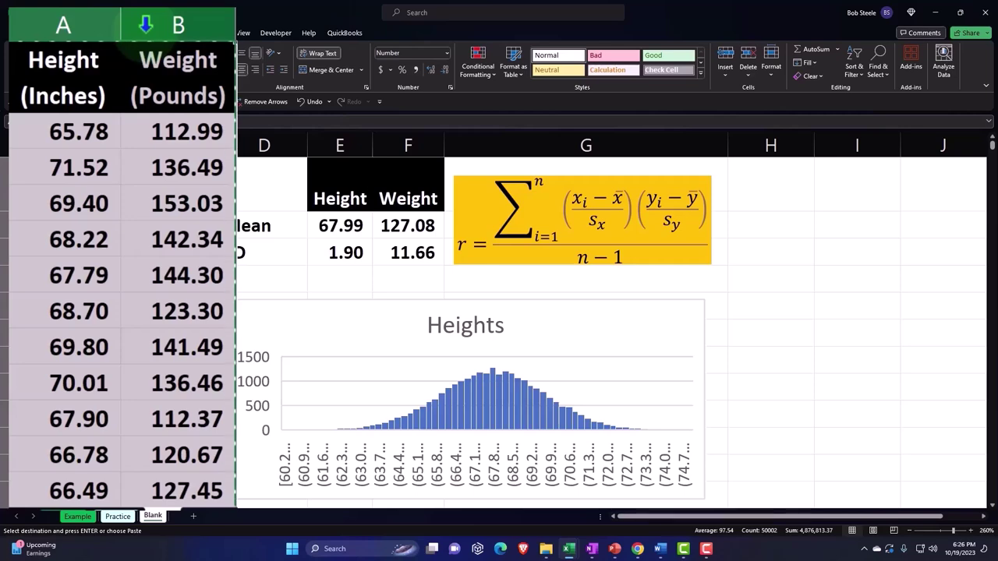
right_click(772, 179)
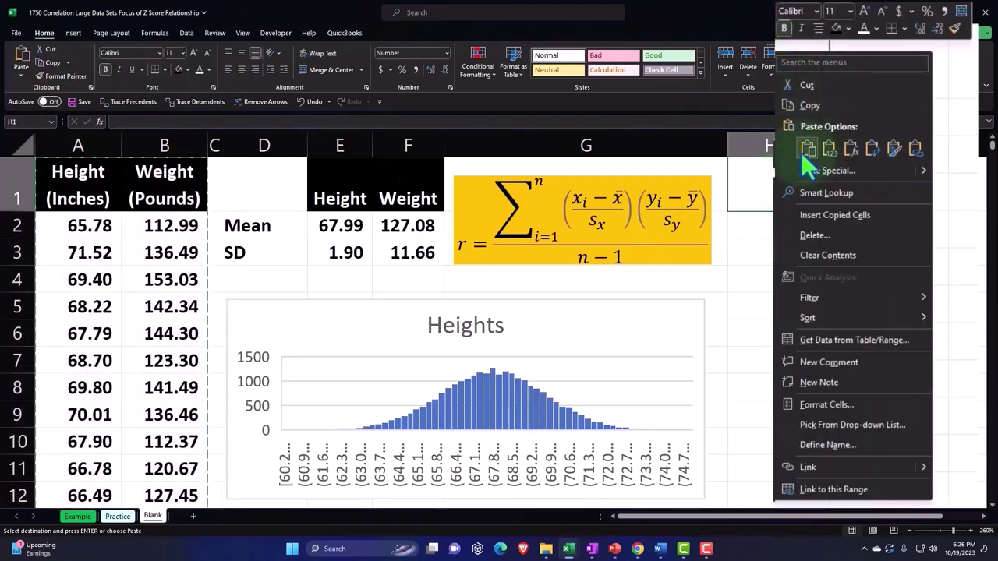
click(803, 150)
click(843, 251)
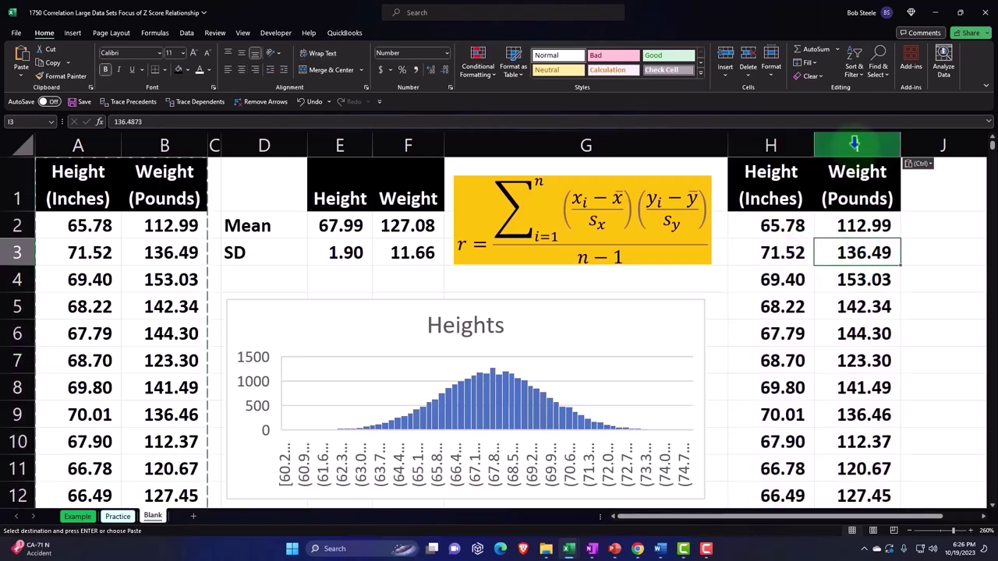
Insert a blank column I between the pasted heights and weights
click(854, 143)
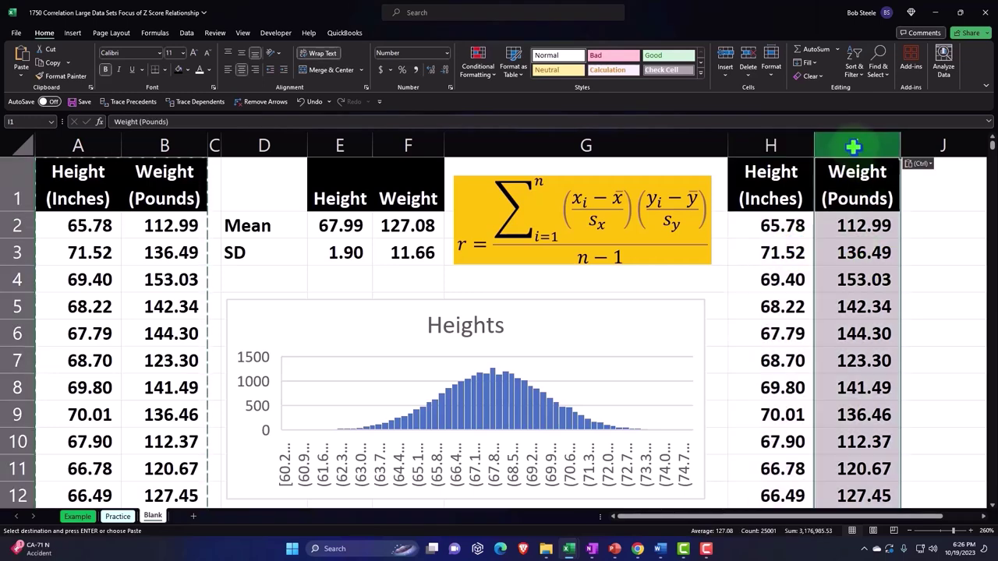
right_click(856, 236)
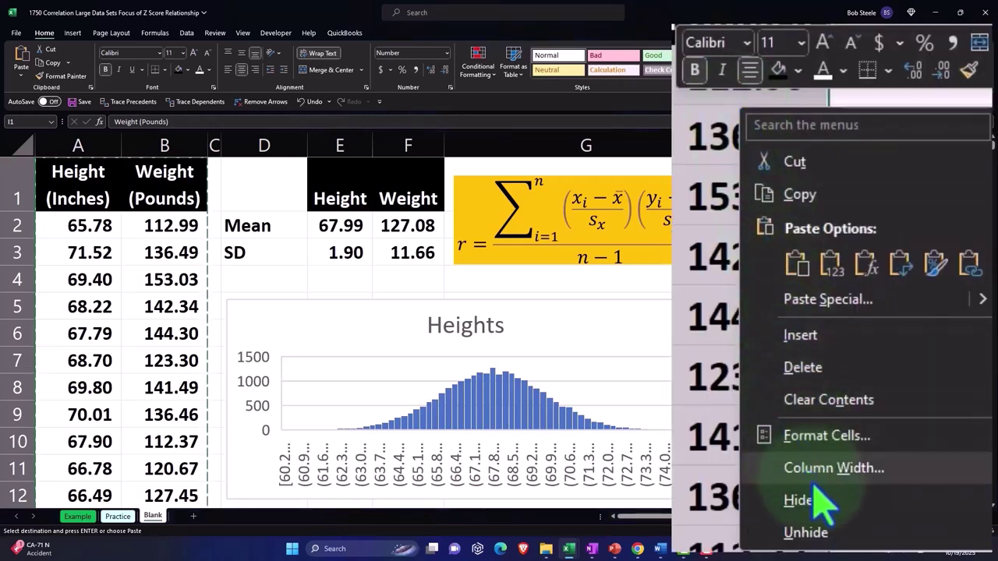
key(Escape)
key(ctrl+shift+plus)
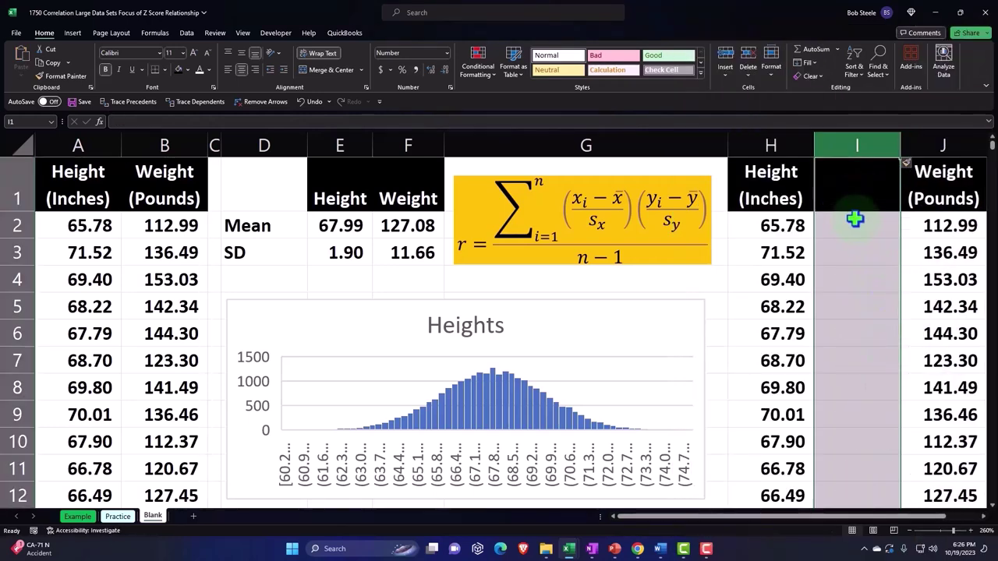
Enter the header Zh in cell I1
text(X)
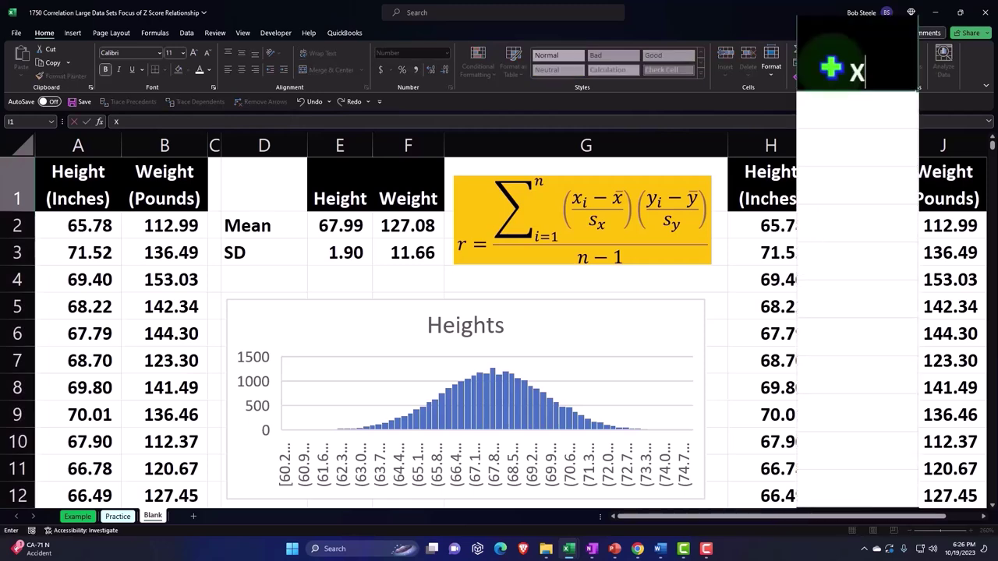
text(h)
key(BackSpace)
text(Z)
text(h)
key(BackSpace)
key(BackSpace)
key(BackSpace)
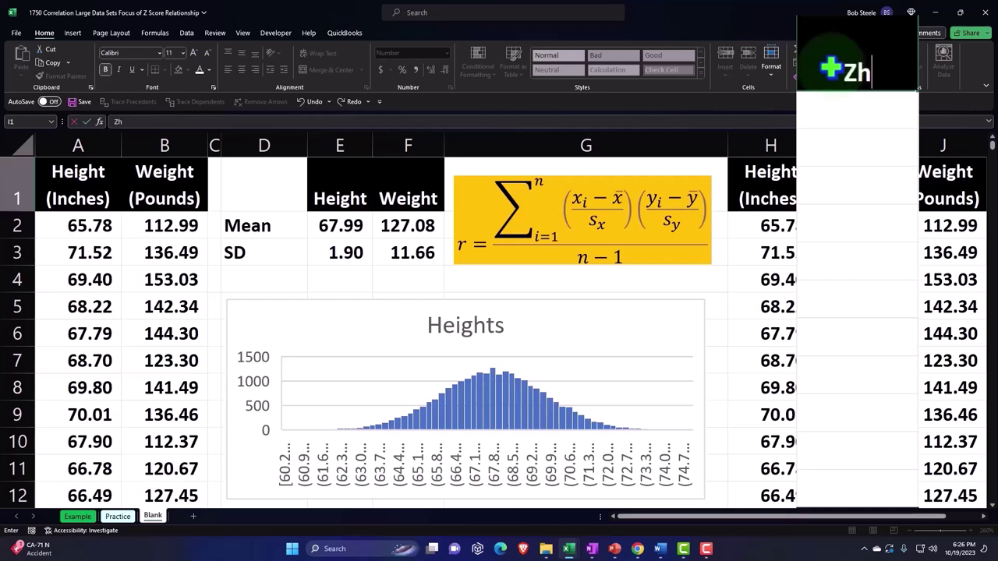
key(Return)
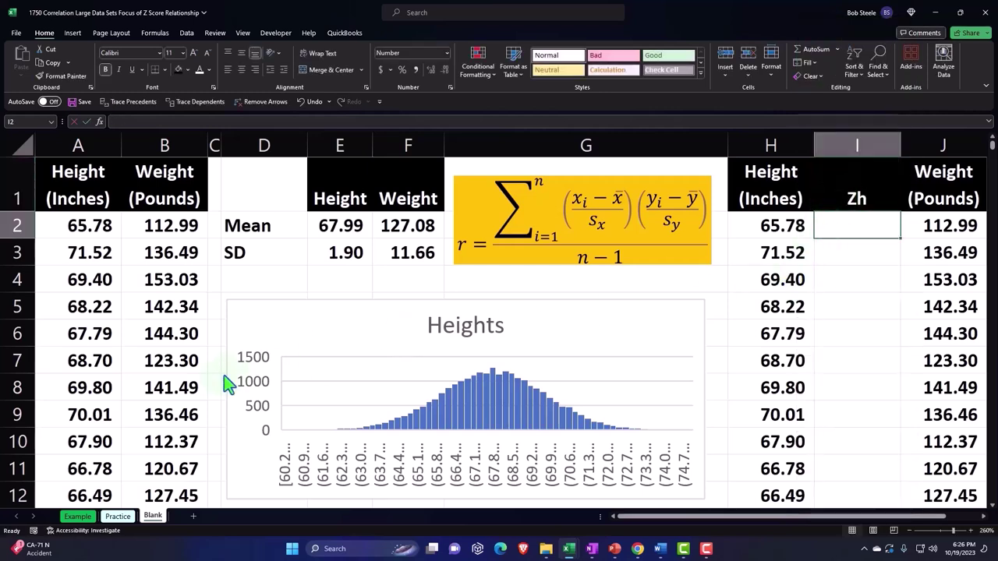
key(super+plus)
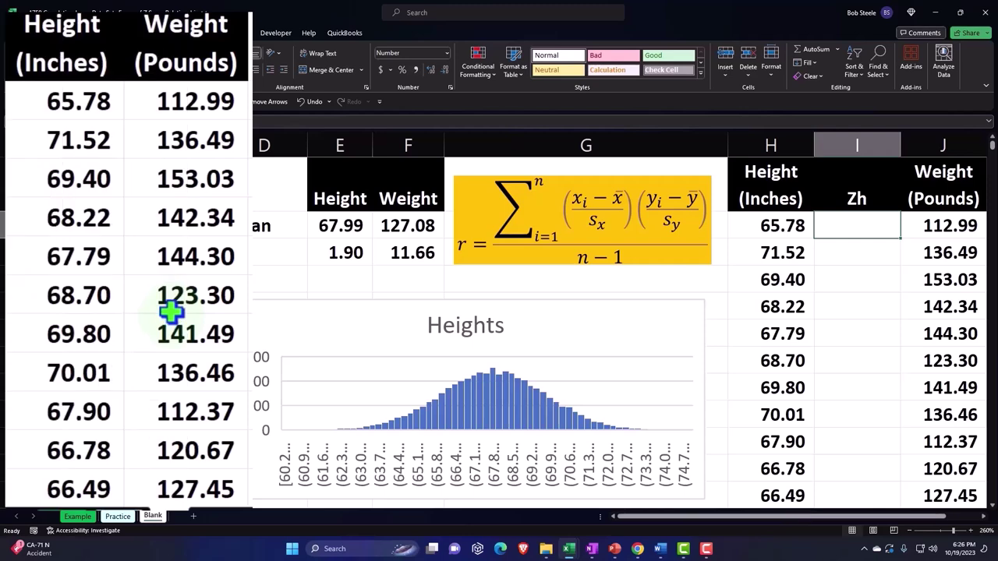
key(super+Escape)
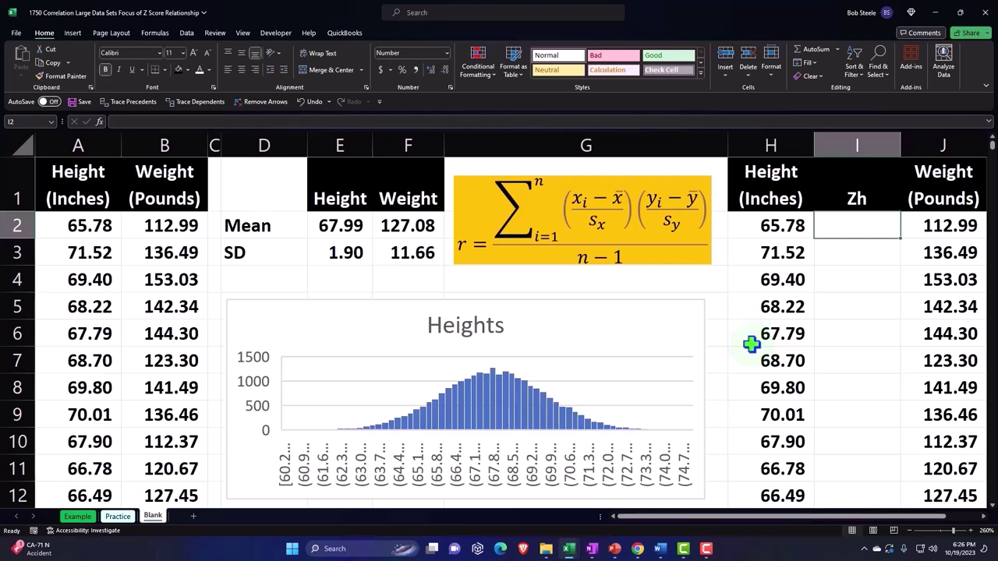
Enter =(H2/$E$2)/$E$3 in I2 with absolute Mean and SD references
key(super+plus)
text(=)
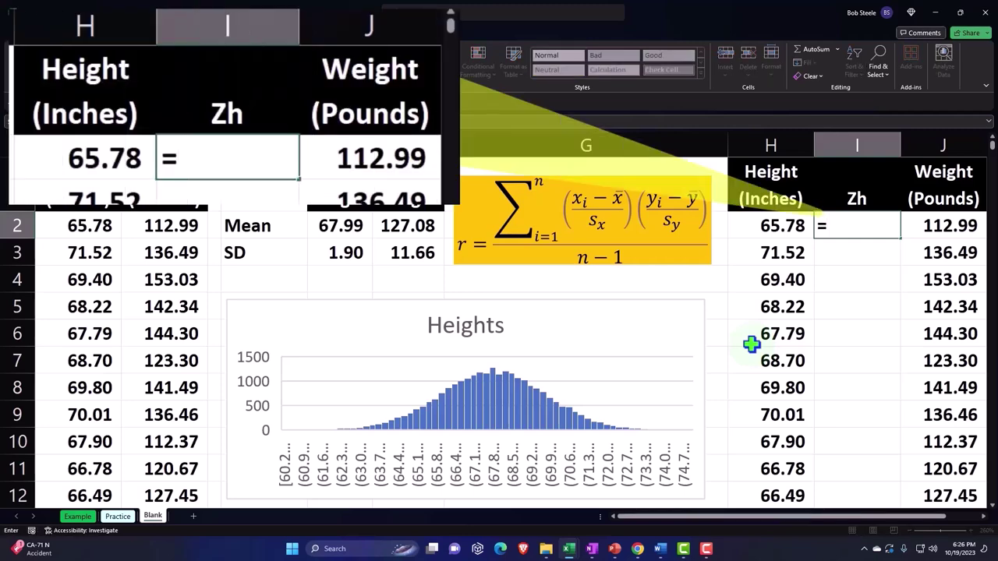
text(()
key(Left)
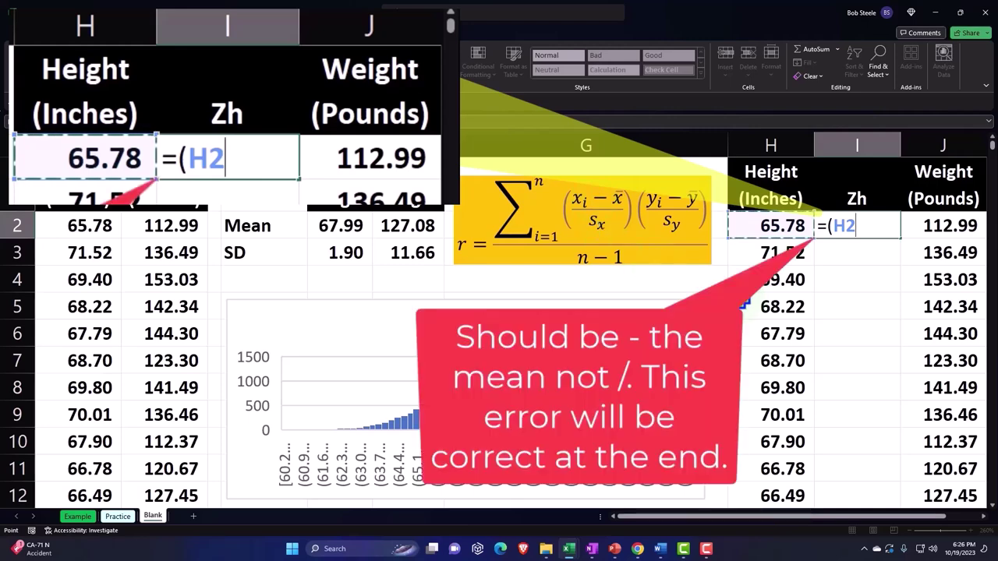
text(/)
click(350, 225)
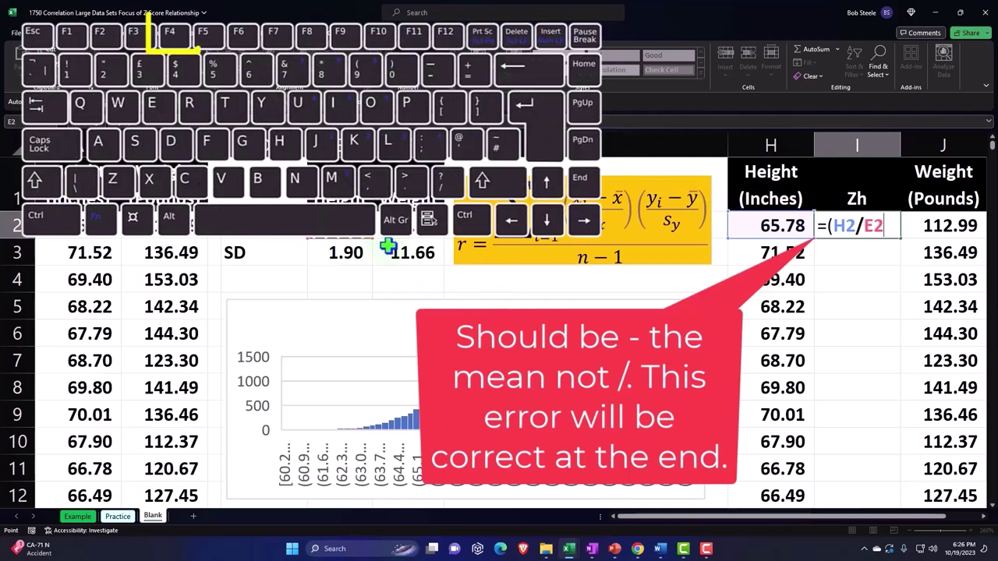
key(F4)
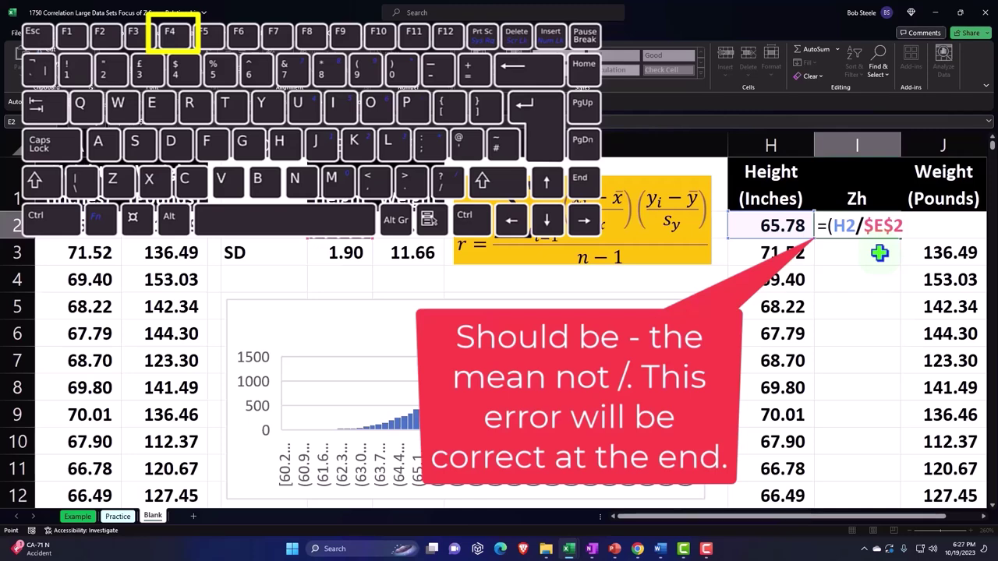
text()/)
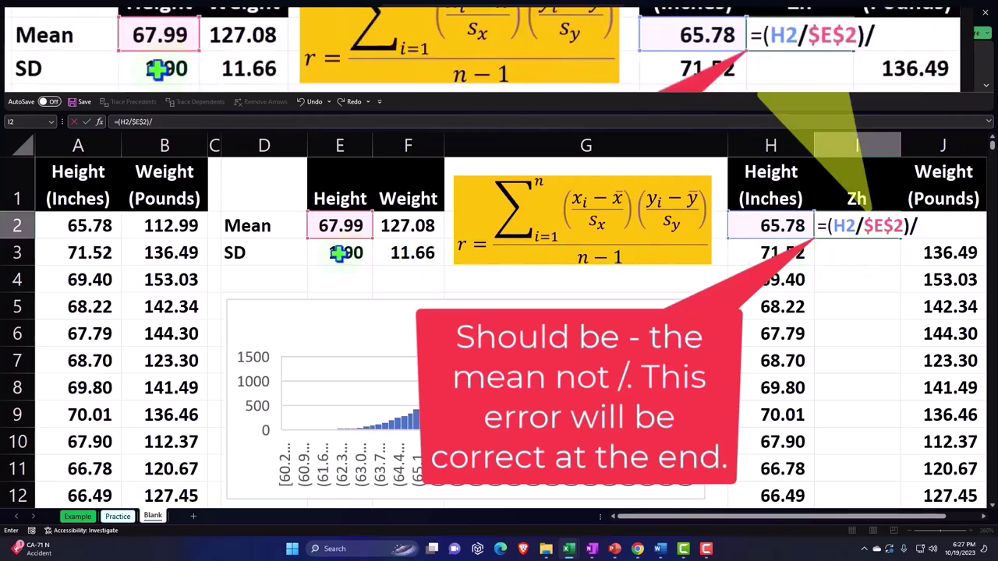
click(337, 252)
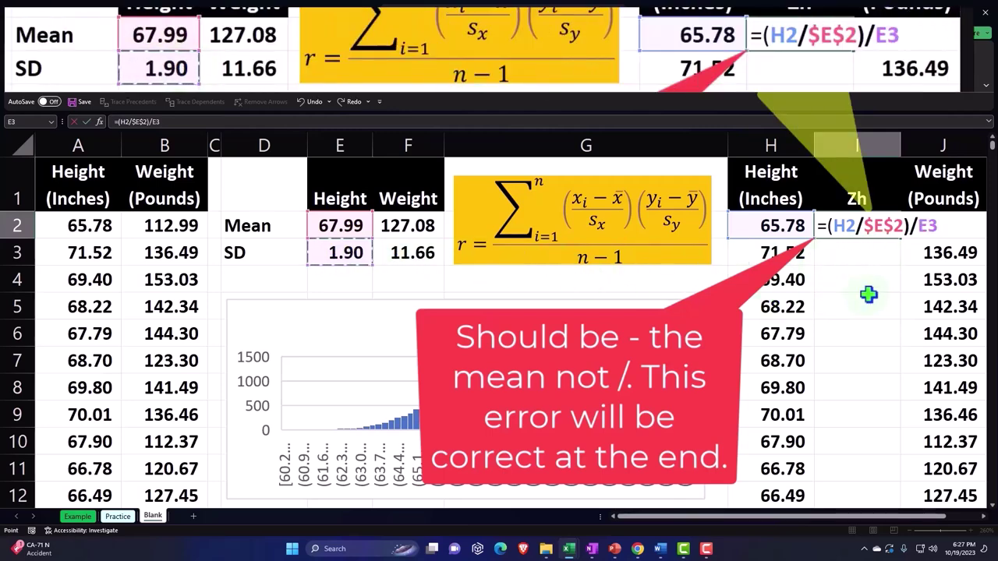
key(F4)
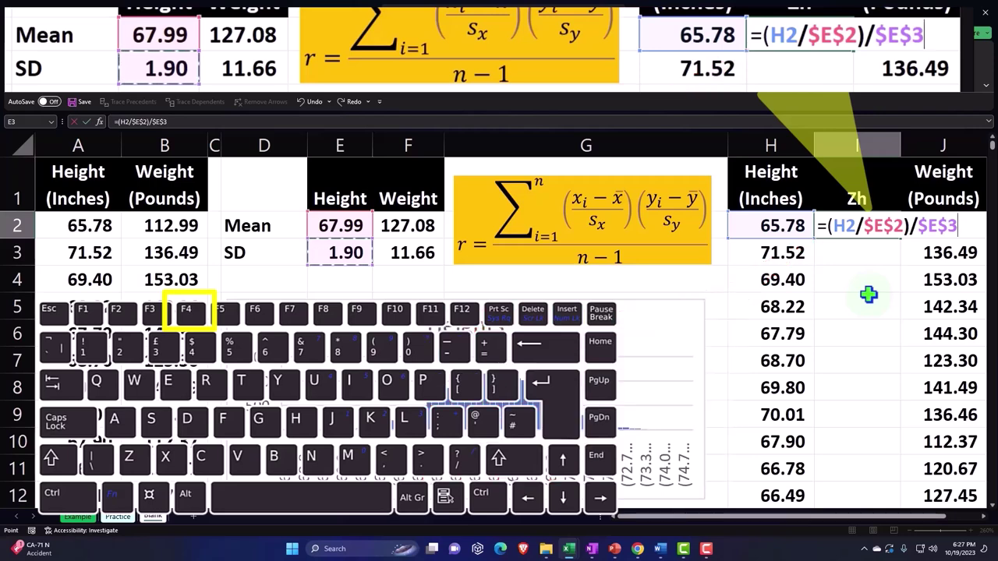
key(Return)
Fill the Zh formula down every row of column I
click(874, 224)
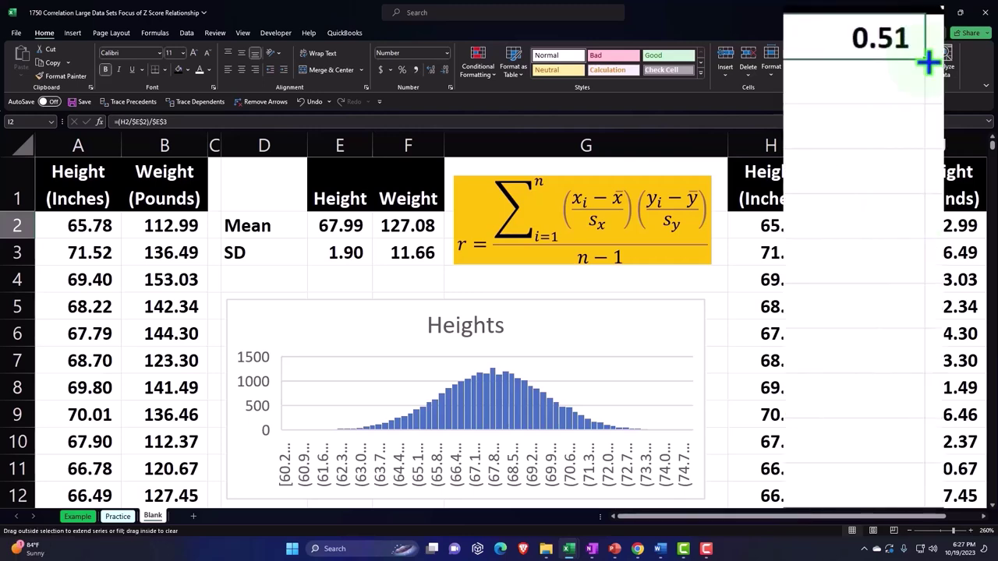
double_click(929, 63)
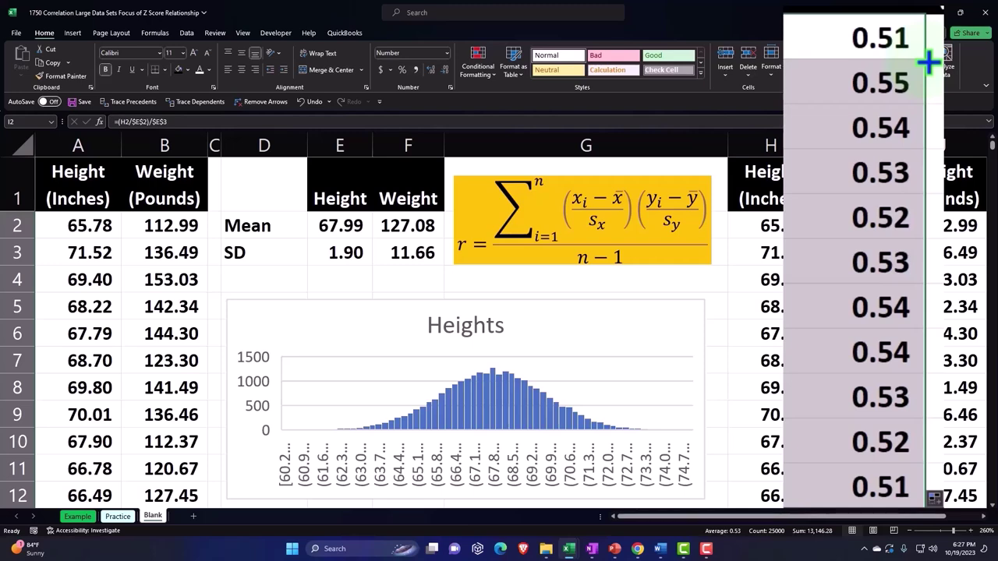
key(Up)
key(Right)
key(Right)
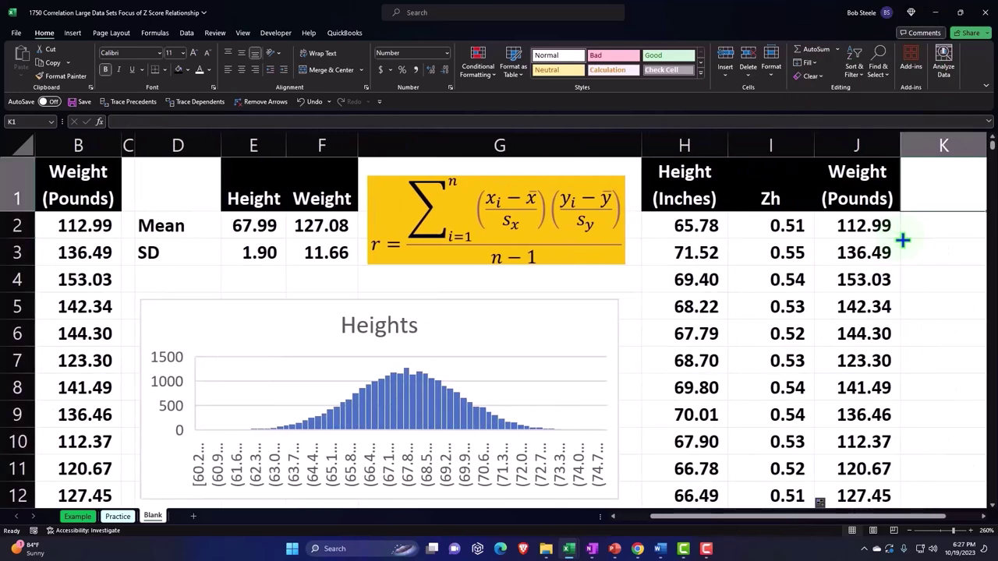
Enter Zw in K1 and copy J1's black header formatting onto it with Format Painter
text(Z)
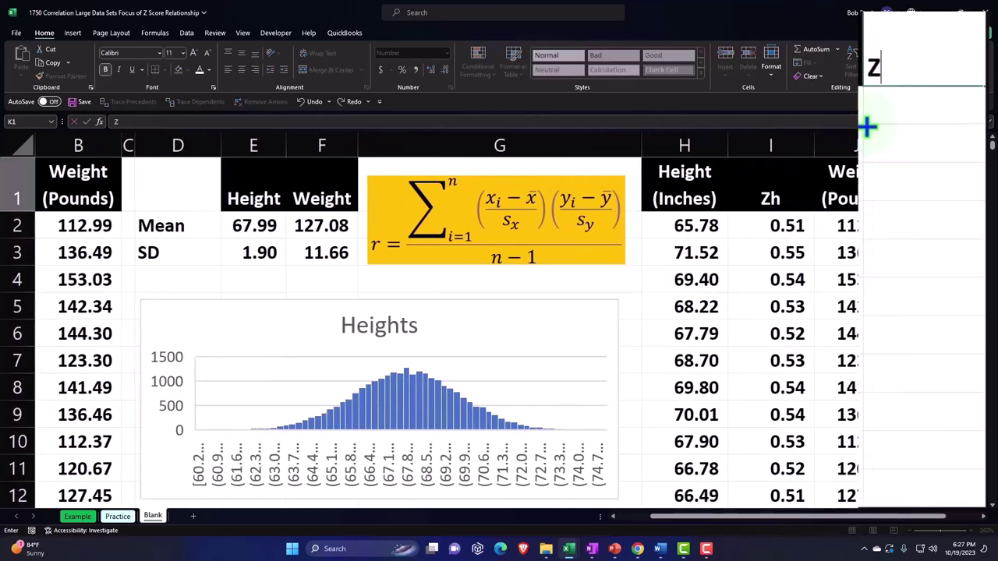
text(W)
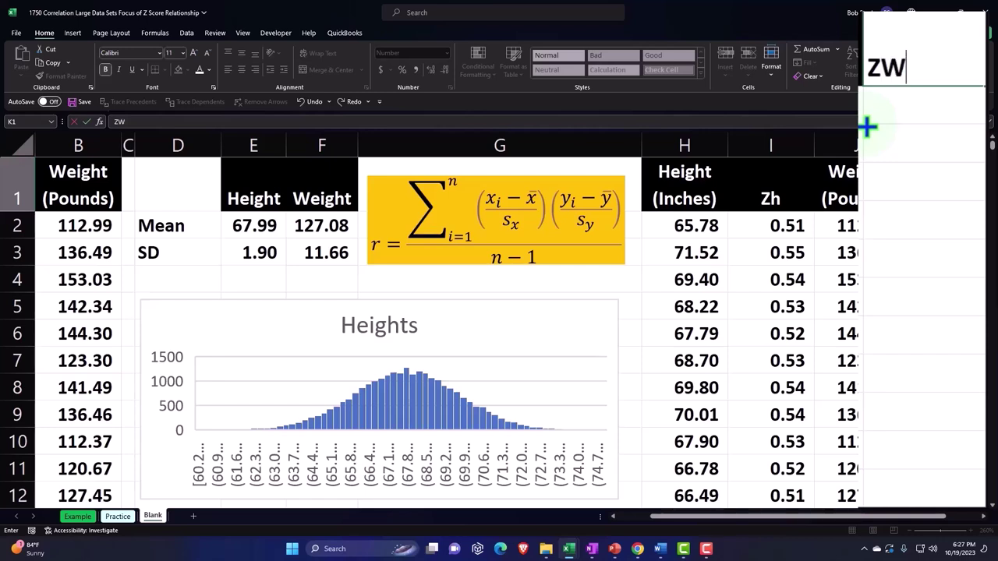
key(BackSpace)
key(ctrl+Return)
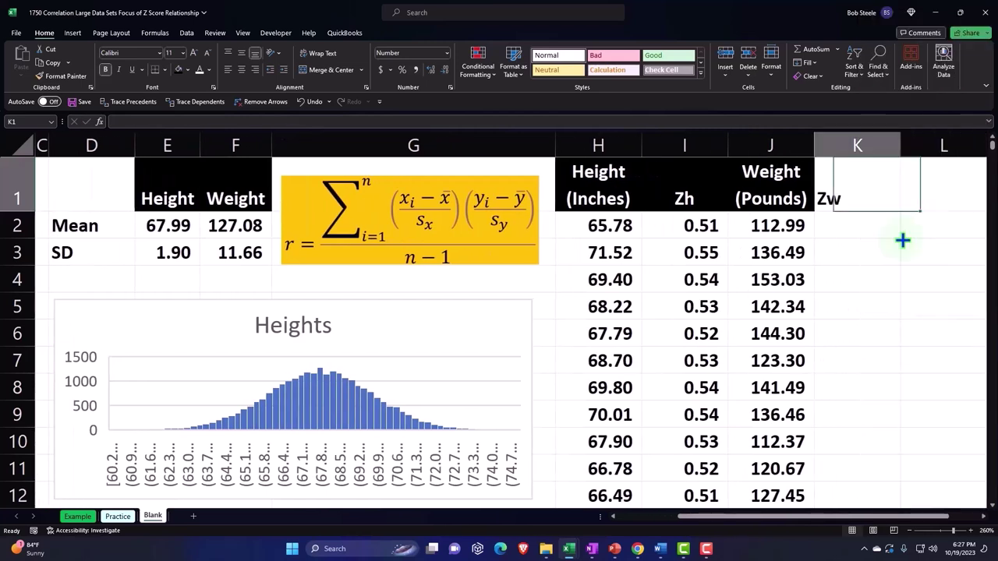
click(779, 195)
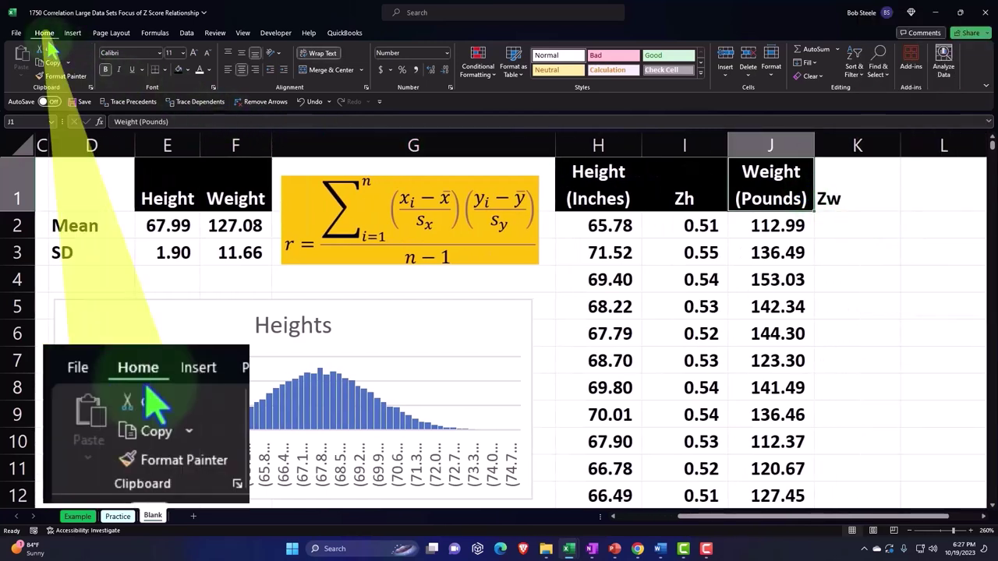
click(61, 76)
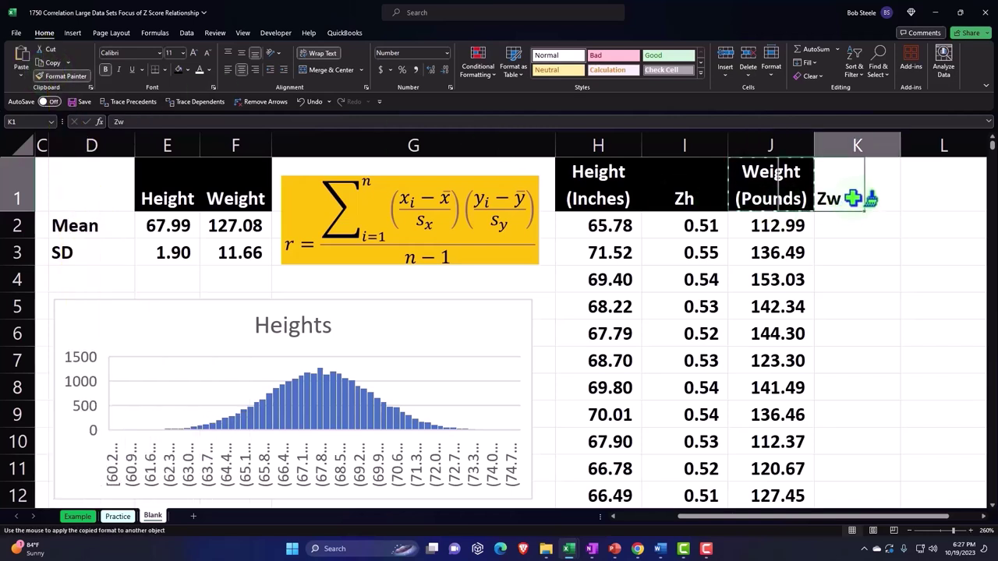
click(854, 199)
click(857, 228)
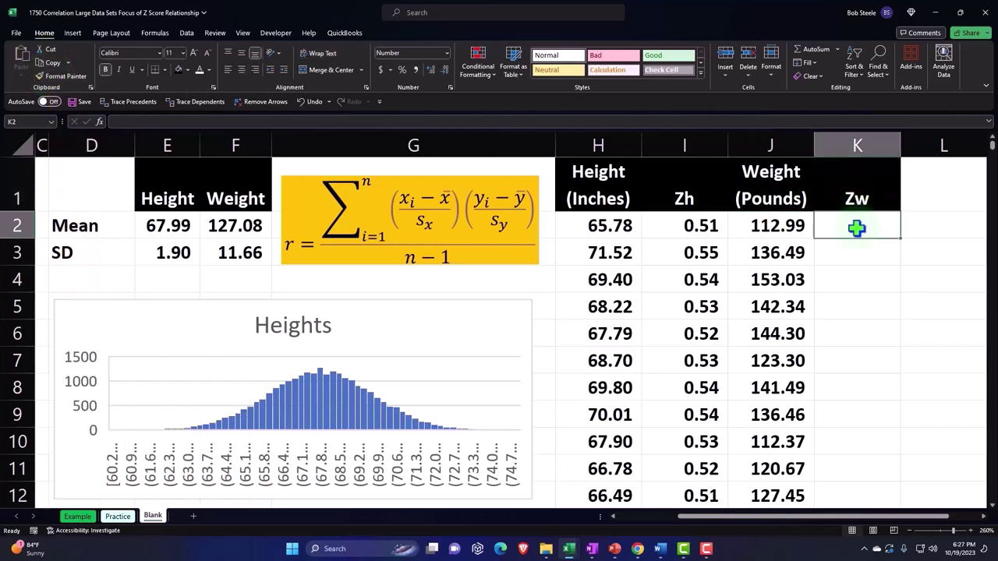
Enter =(J2-$F$2)/$F$3 in K2 with absolute mean and SD references
text(=()
key(Left)
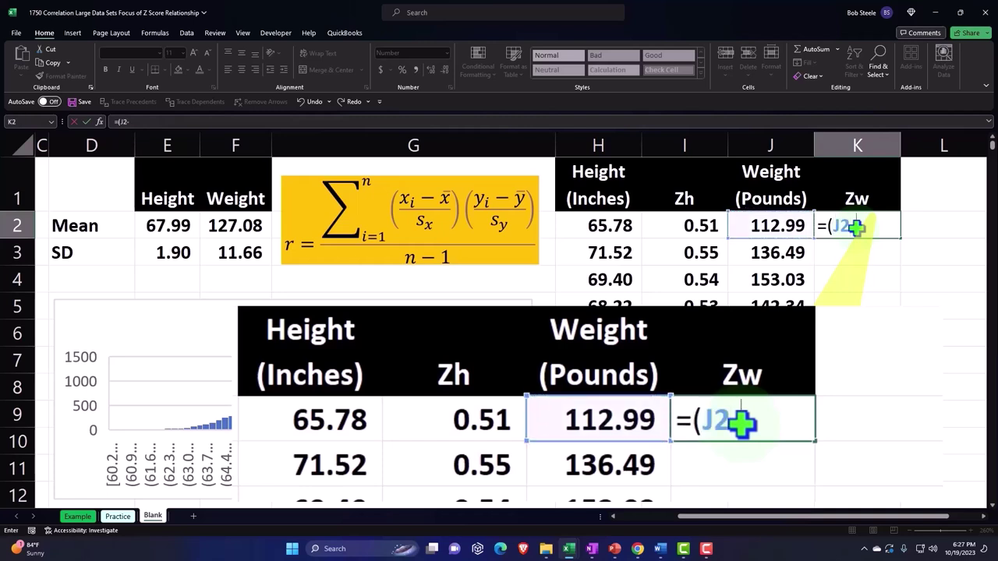
text(-)
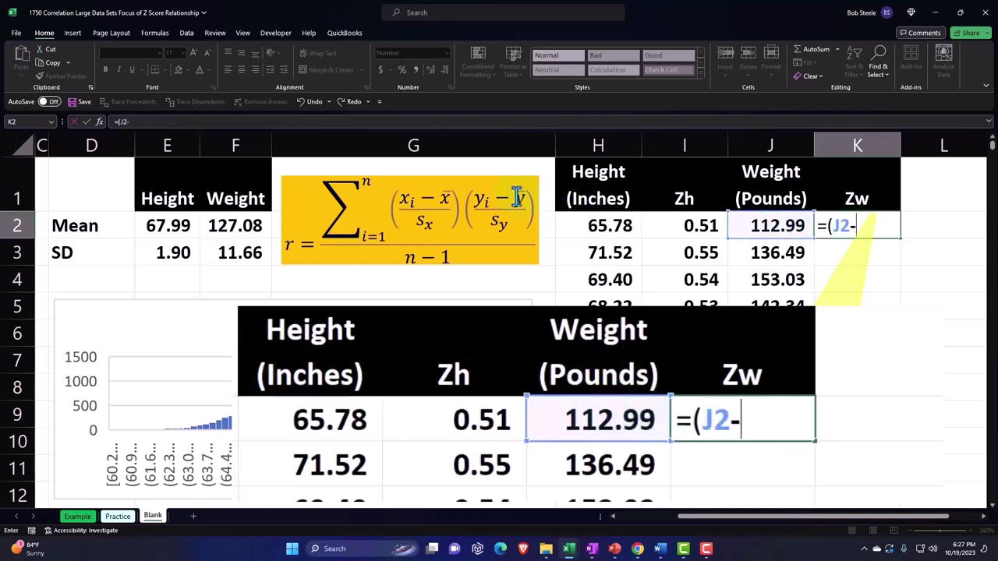
click(243, 225)
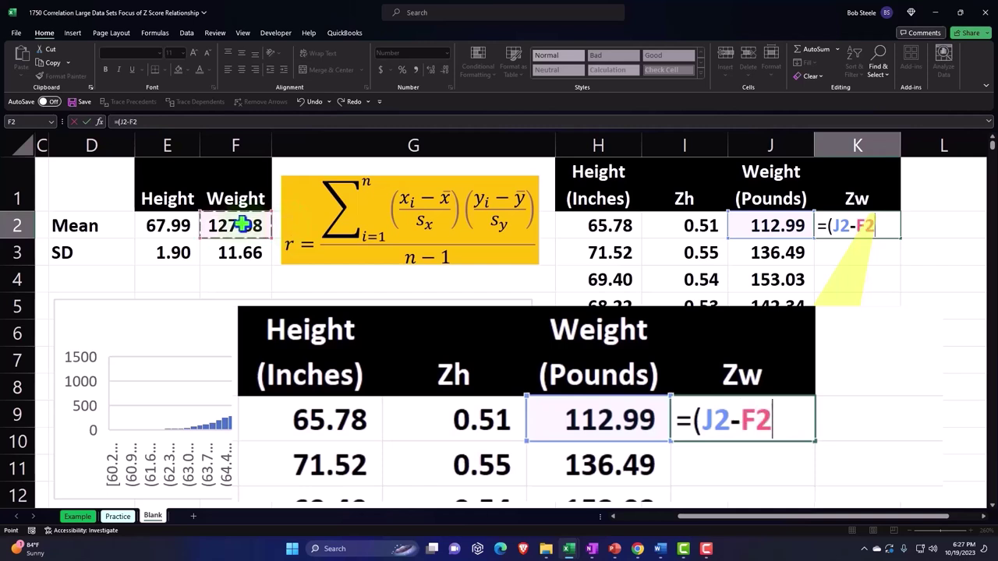
key(F4)
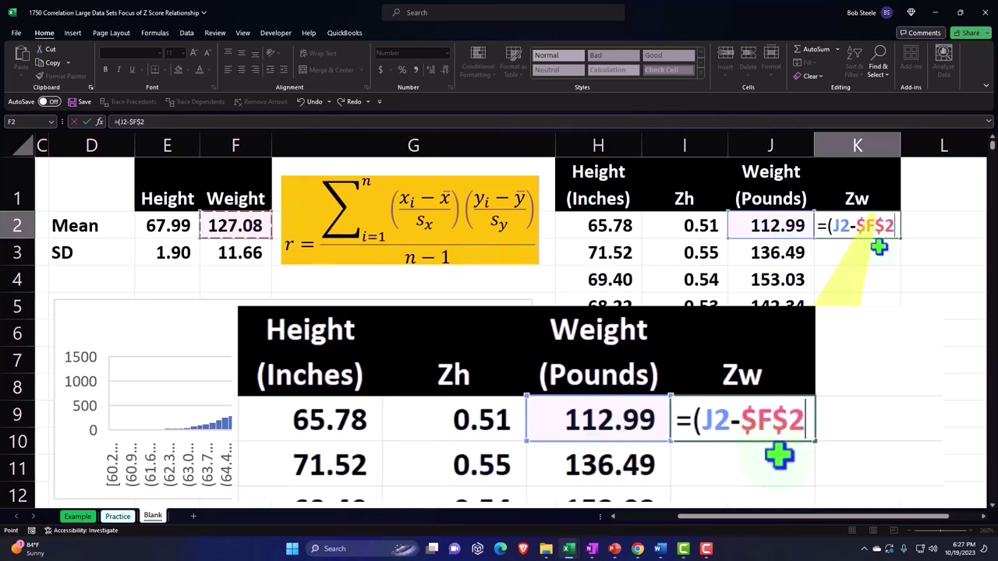
text())
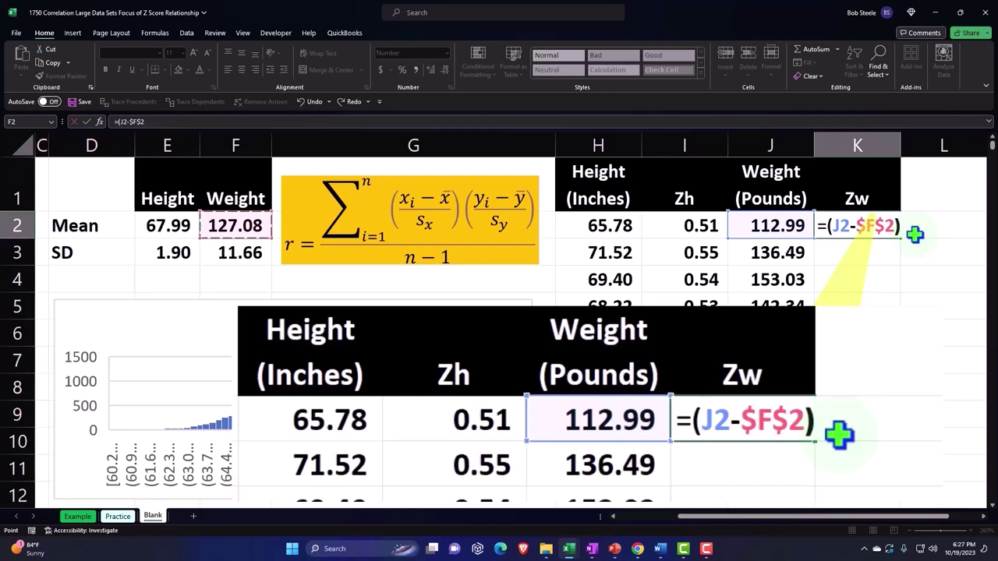
text(/)
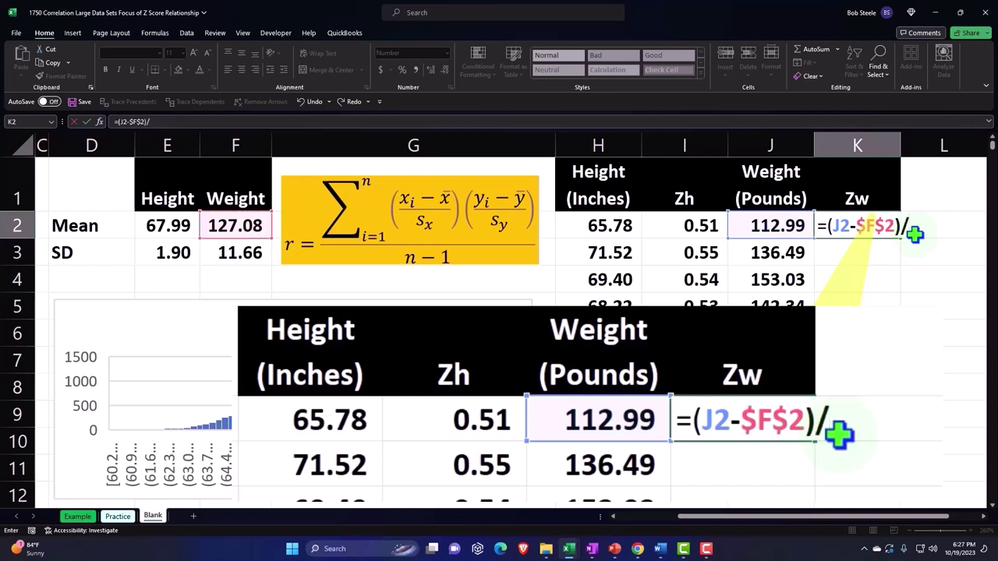
click(245, 254)
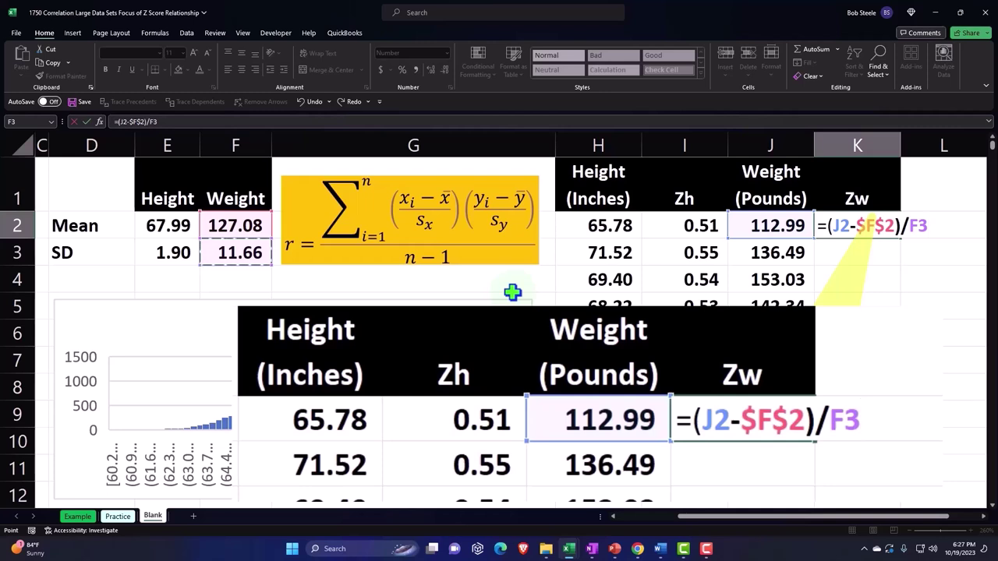
key(F4)
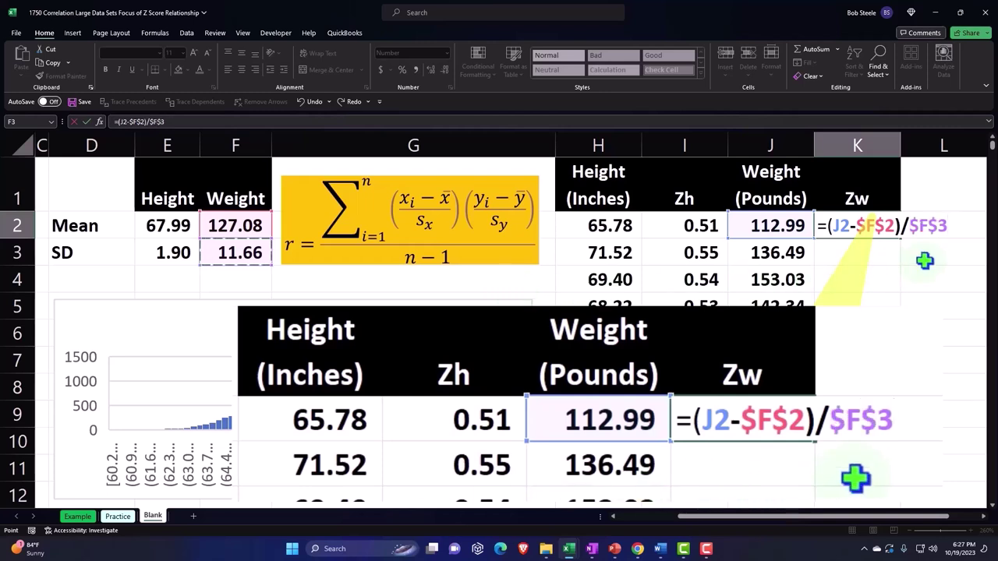
key(Return)
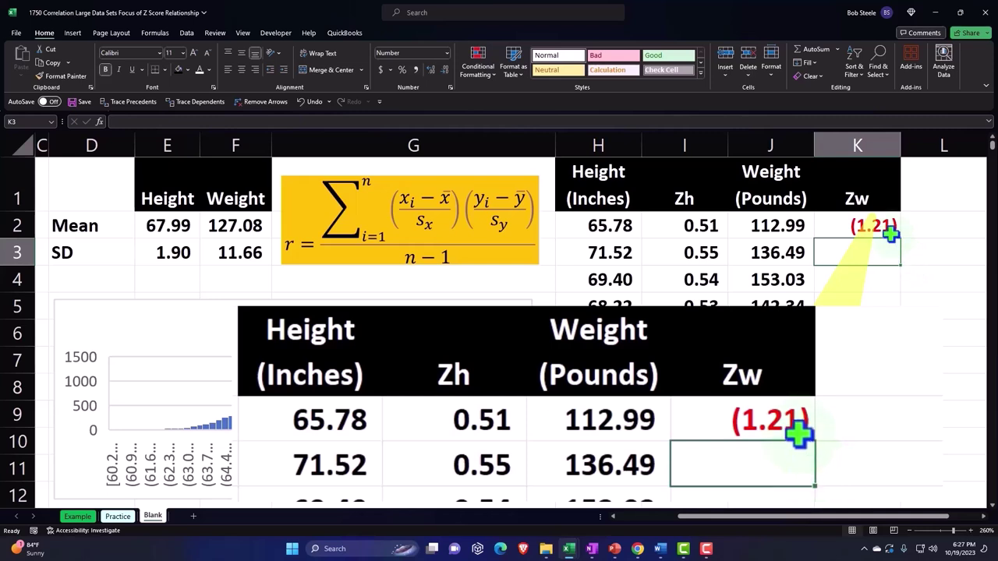
Fill the Zw formula down column K
click(891, 229)
double_click(900, 240)
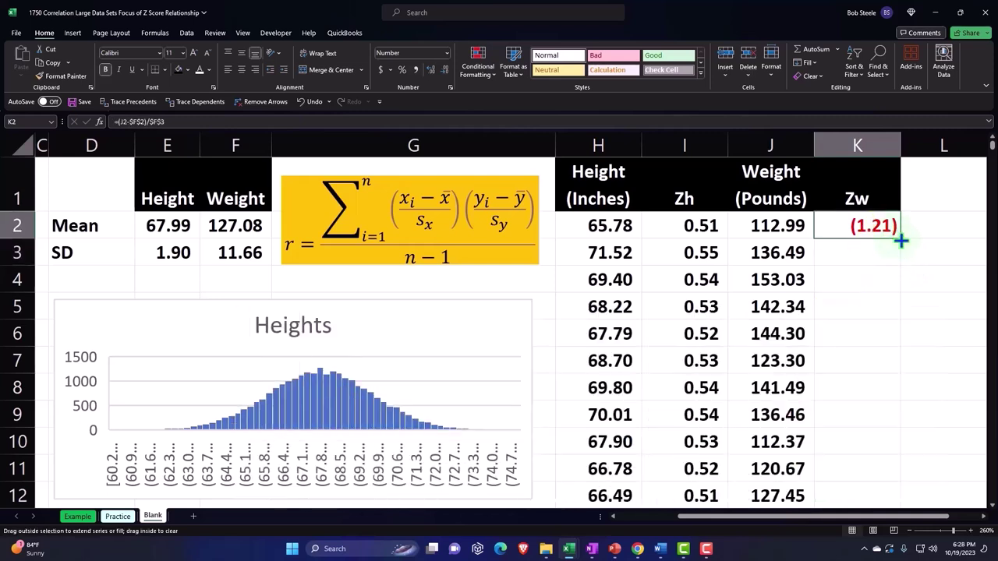
click(881, 232)
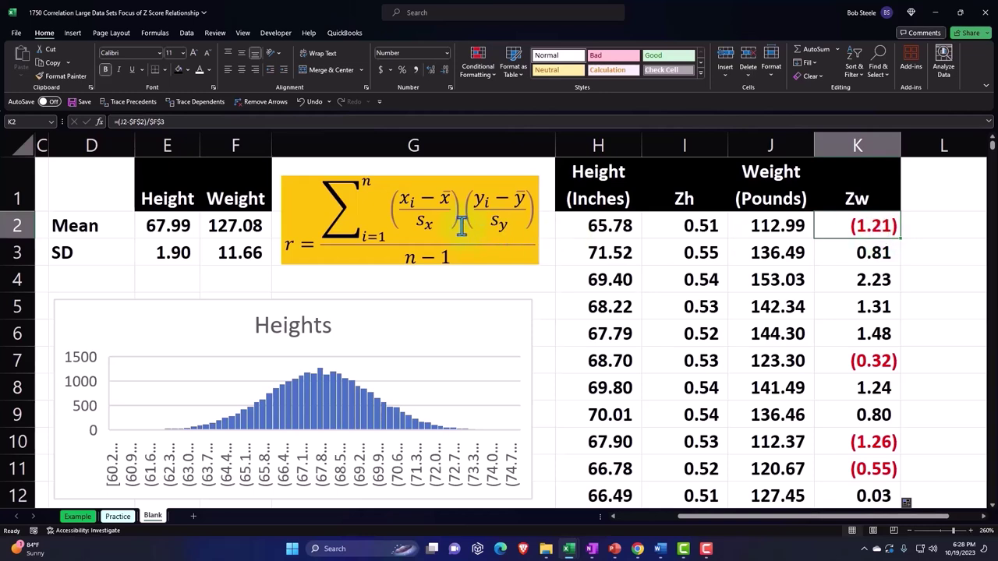
click(932, 195)
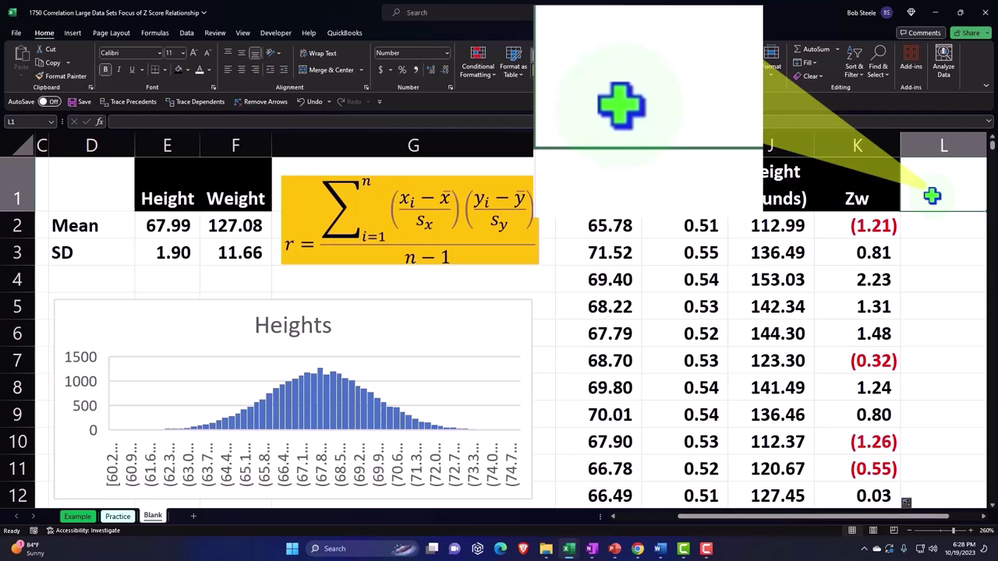
Add a 'Zh*Zw' heading in L1 styled black like the Zw header
text(Zh*)
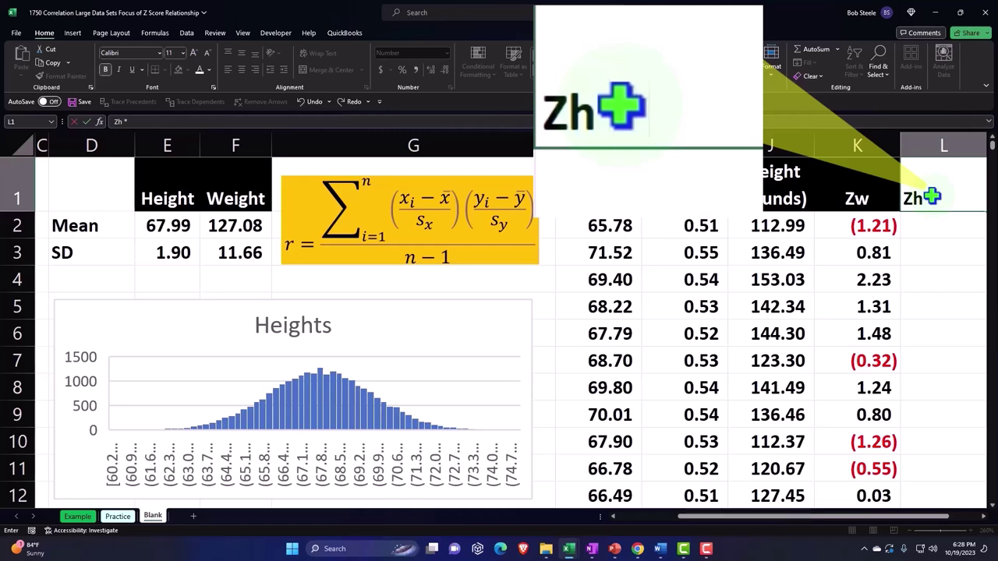
text(Zw)
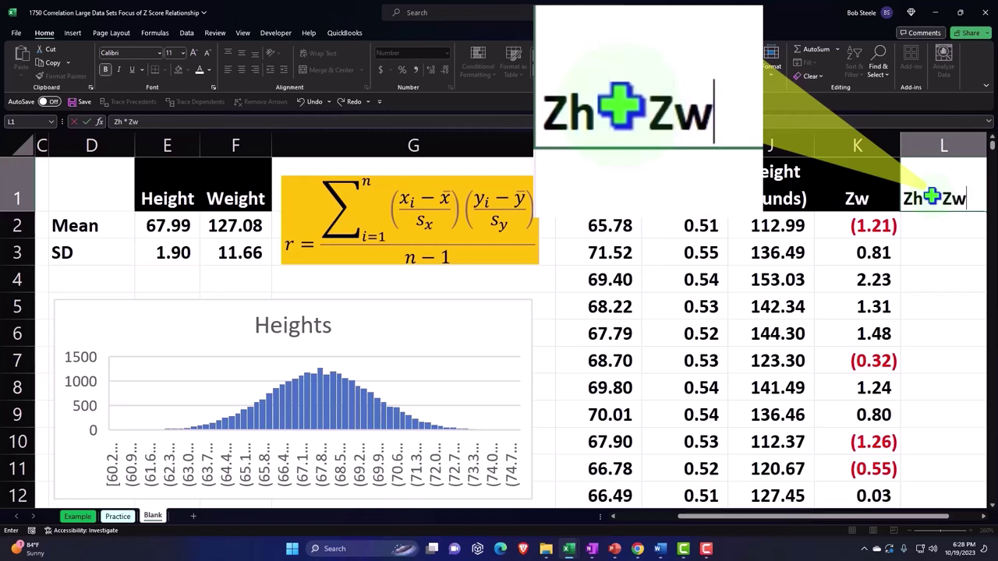
key(Return)
key(Up)
key(Left)
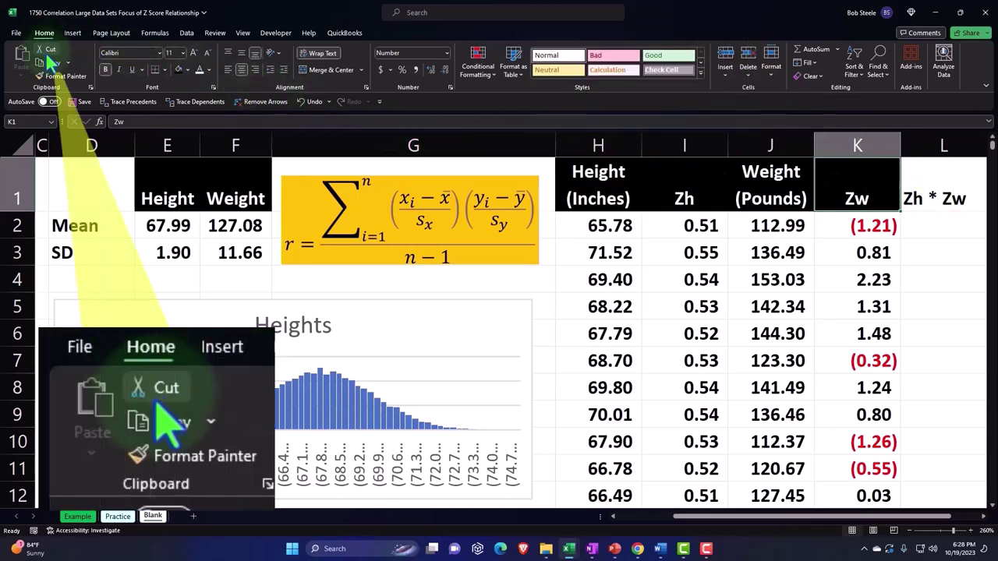
click(61, 76)
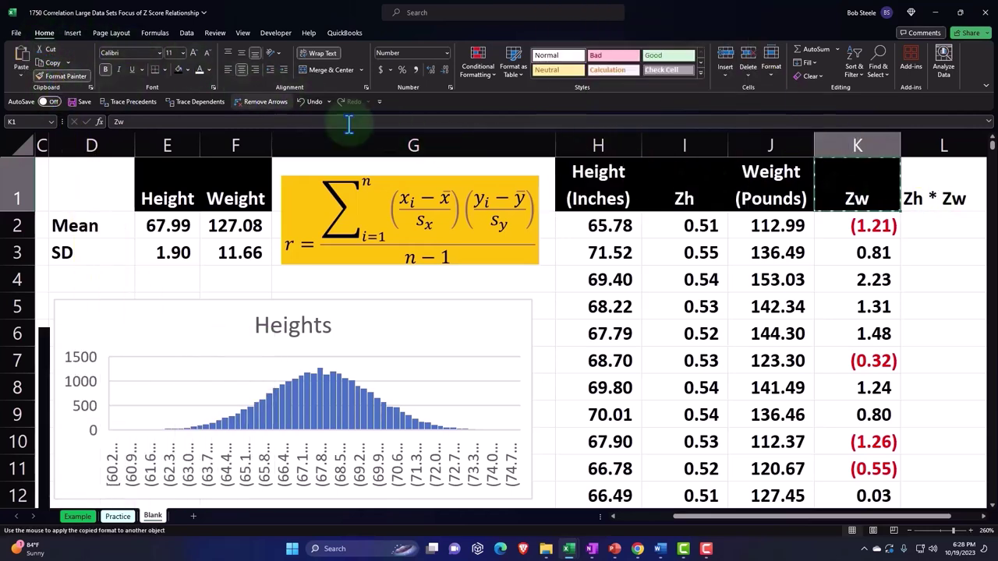
click(932, 187)
Enter =I2*K2 in L2 and fill the product down column L
key(Return)
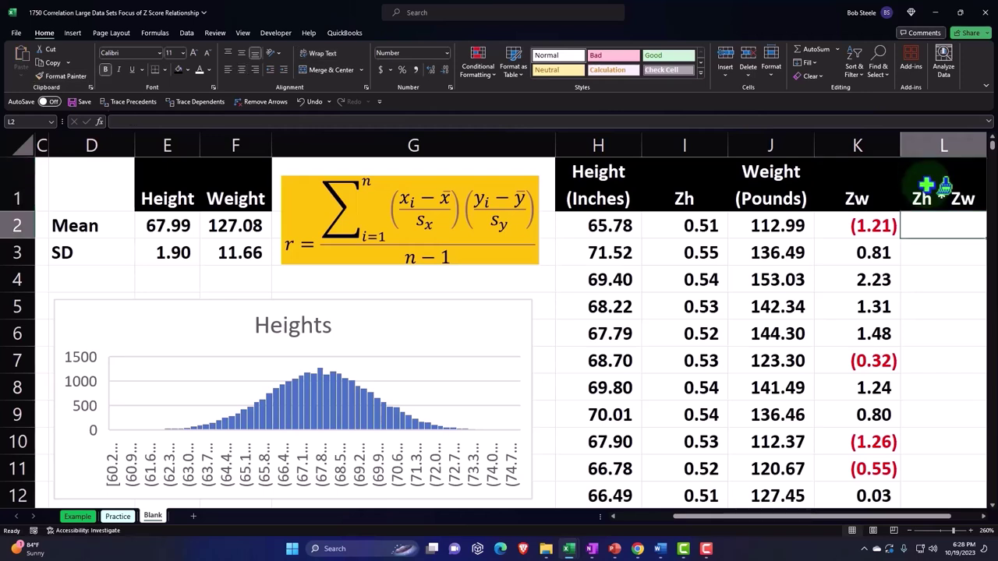
text(=)
key(Left)
key(Left)
key(Left)
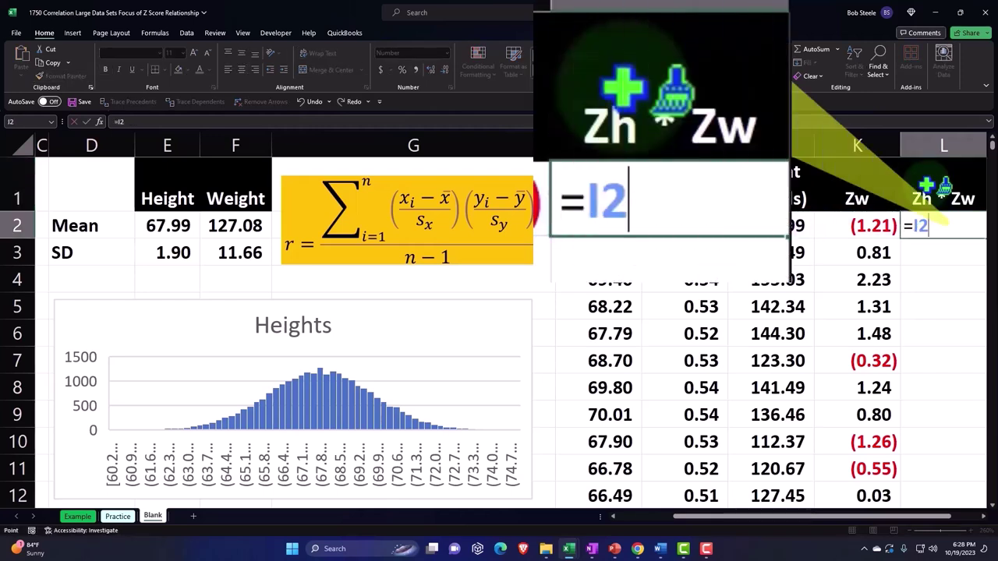
text(*)
key(Left)
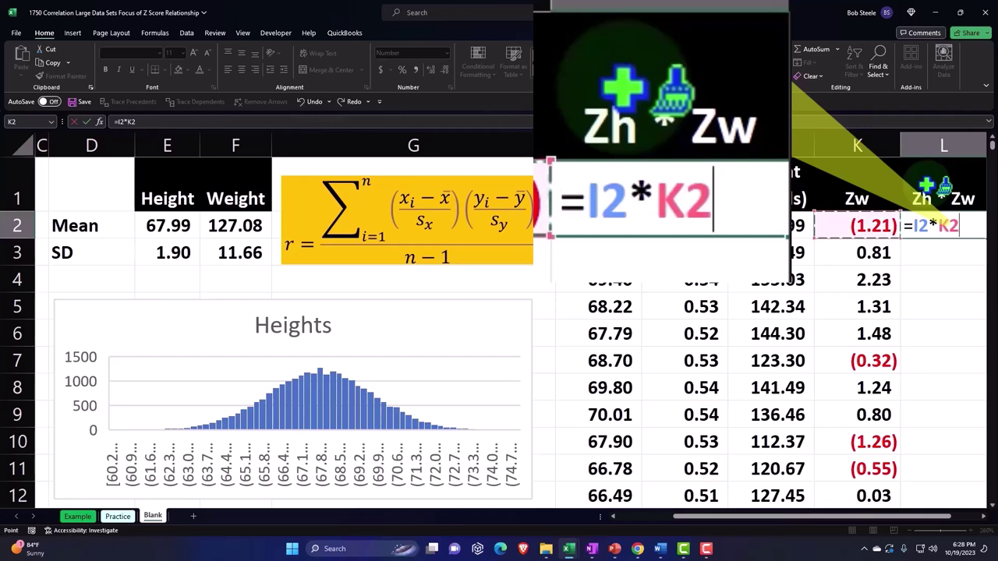
key(Return)
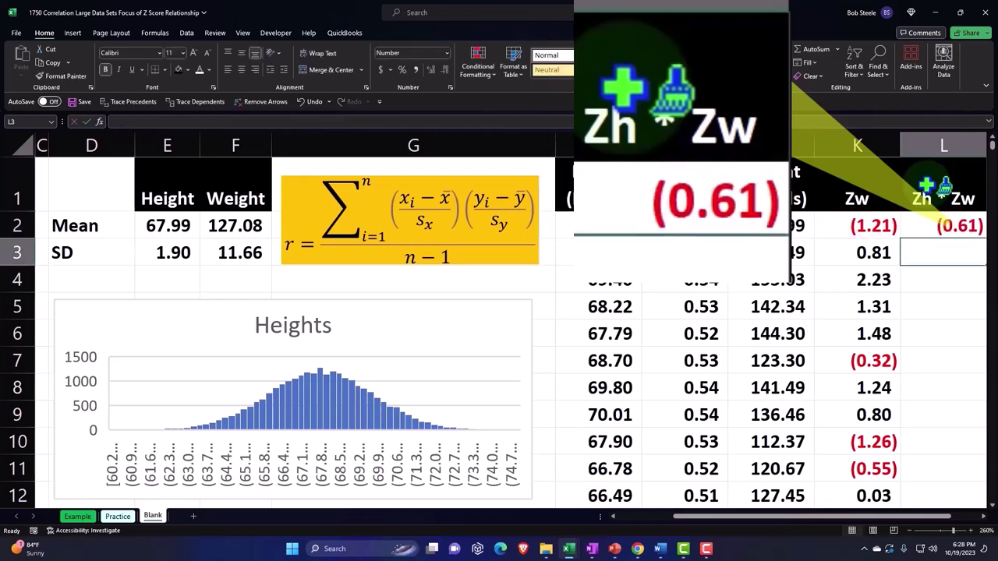
click(907, 222)
scroll(896, 312, right, 2)
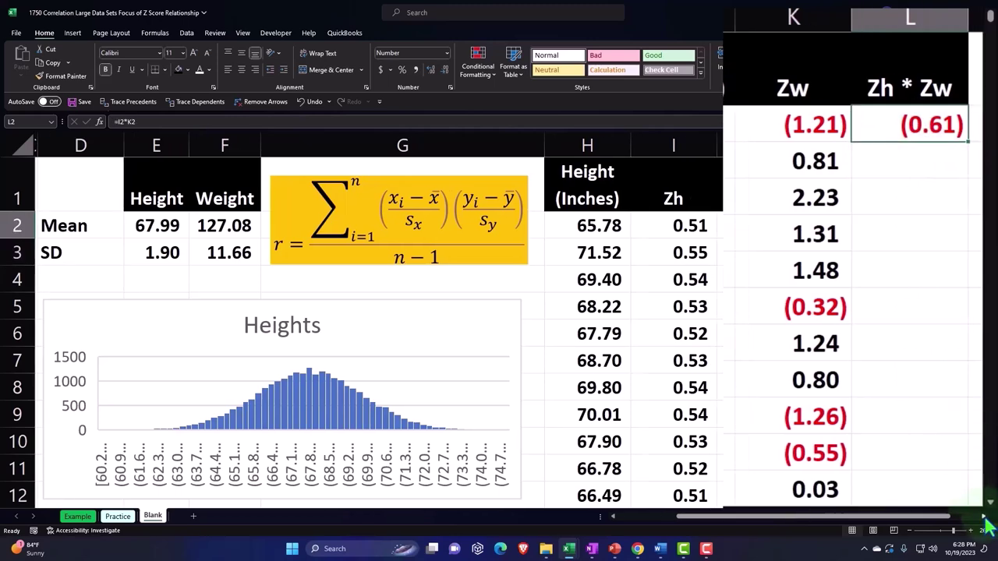
double_click(848, 145)
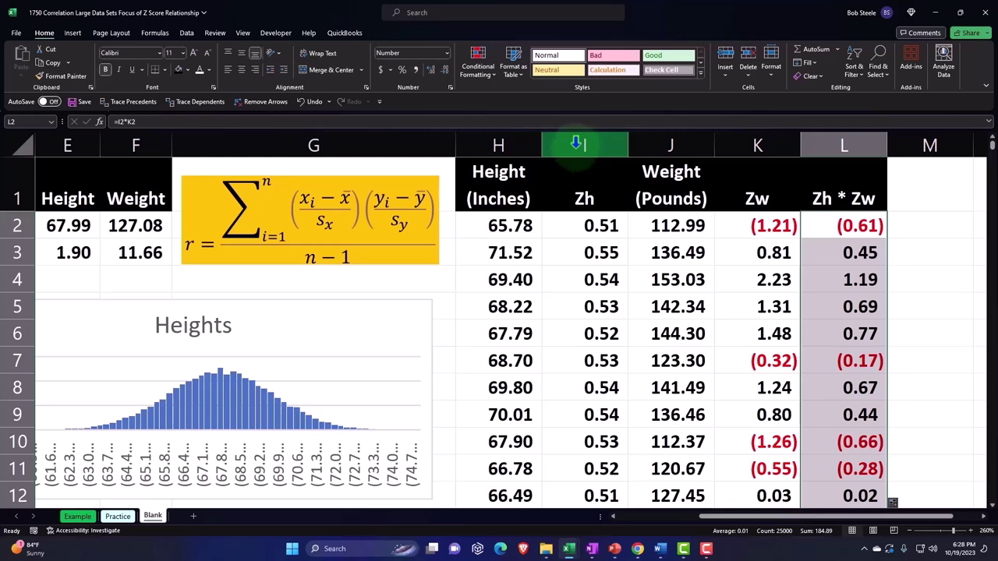
Set columns I, K and L to the same narrow width
click(579, 144)
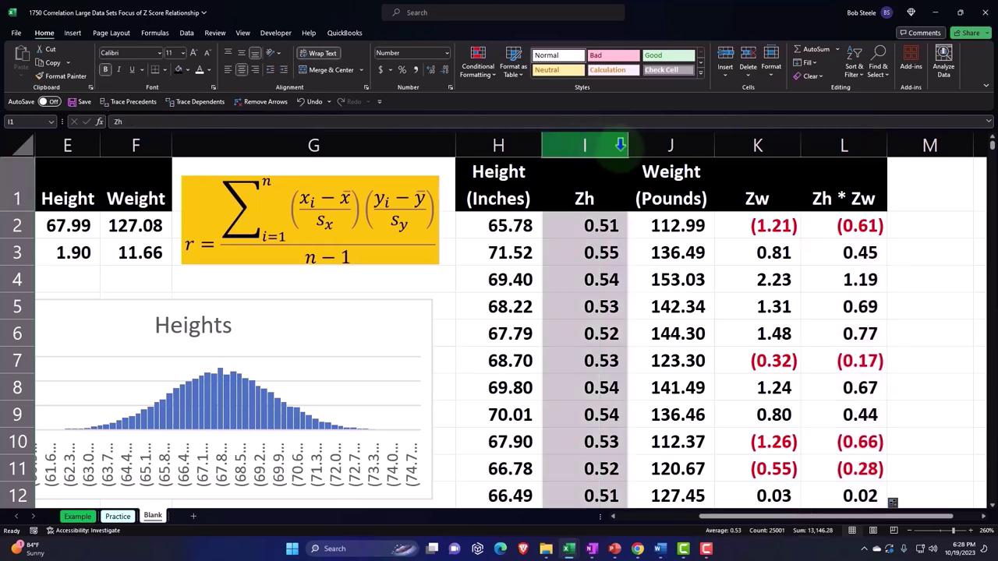
ctrl+click(757, 145)
ctrl+click(832, 144)
drag(801, 145, 787, 146)
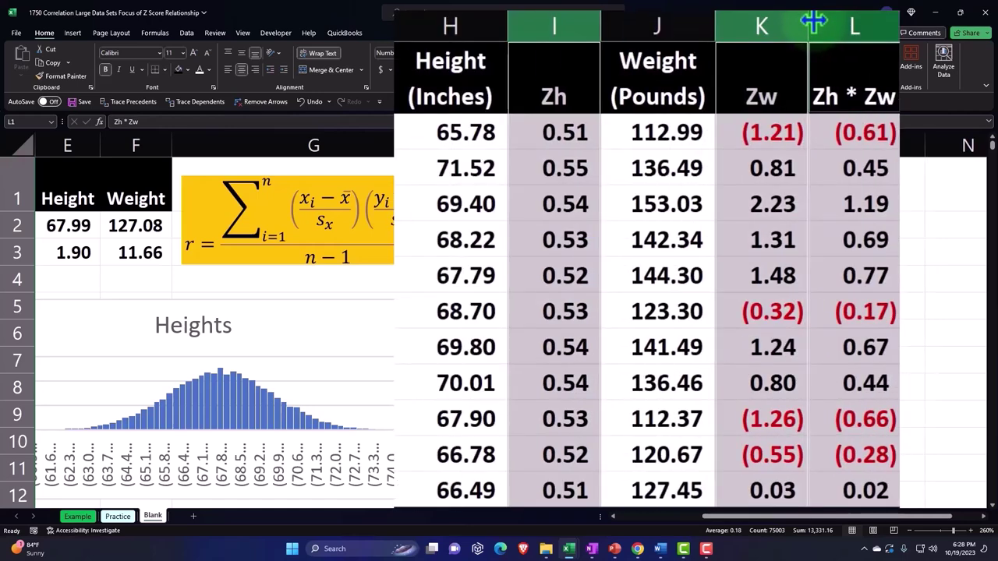
drag(804, 25, 801, 26)
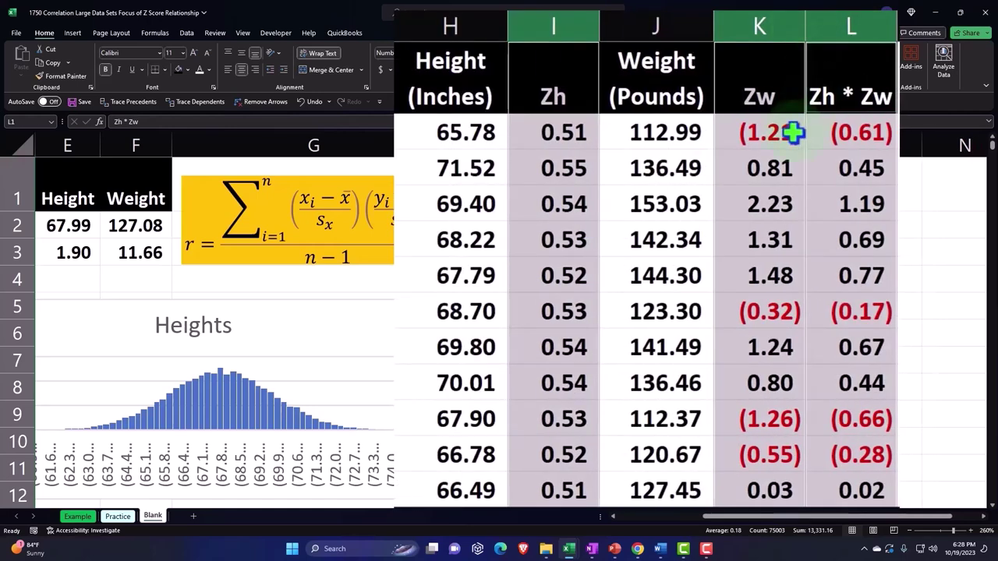
click(764, 134)
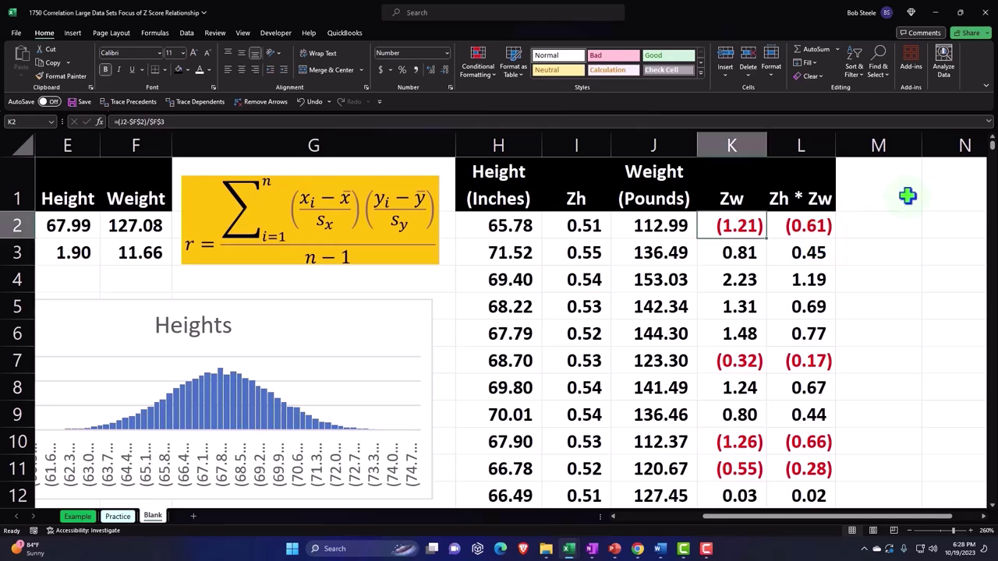
Narrow column M as a spacer and add a white-on-black 'R Corralation' heading across N1:O1
drag(925, 145, 855, 146)
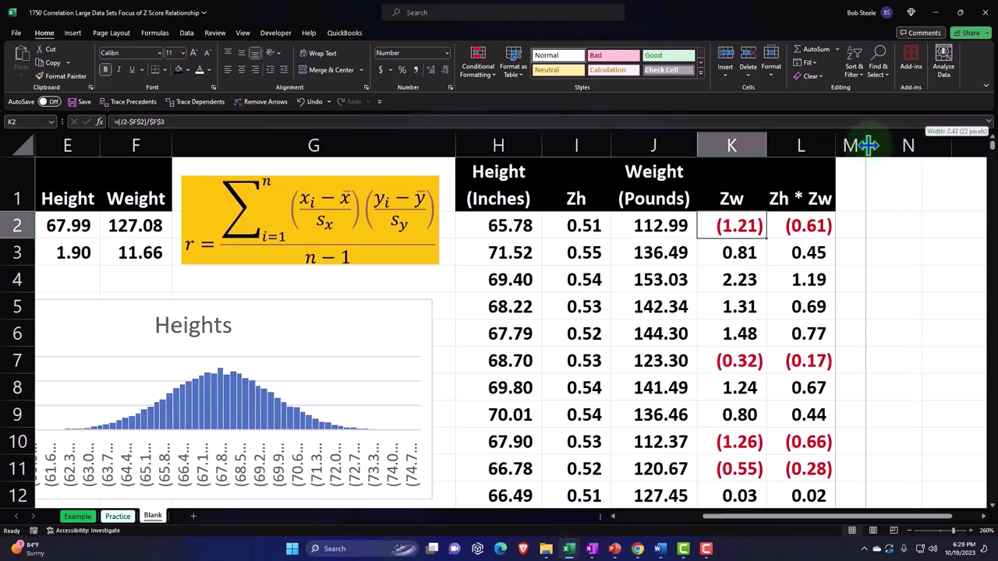
click(888, 187)
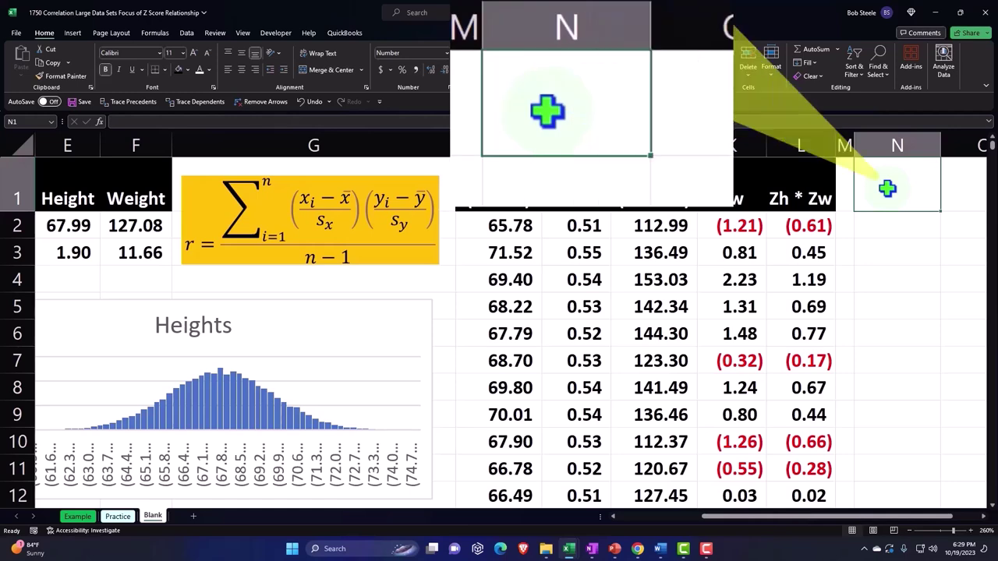
text(R)
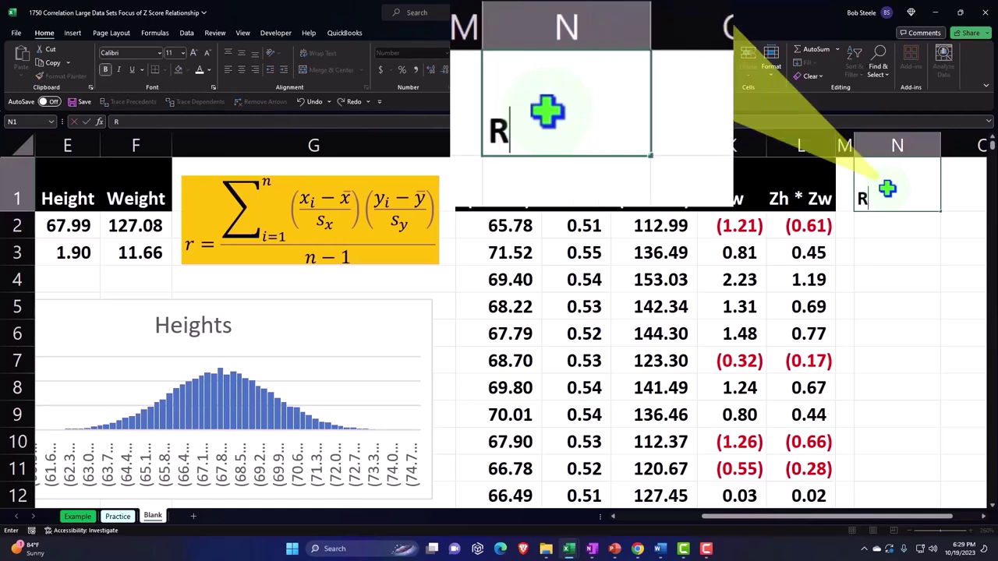
text( Corra)
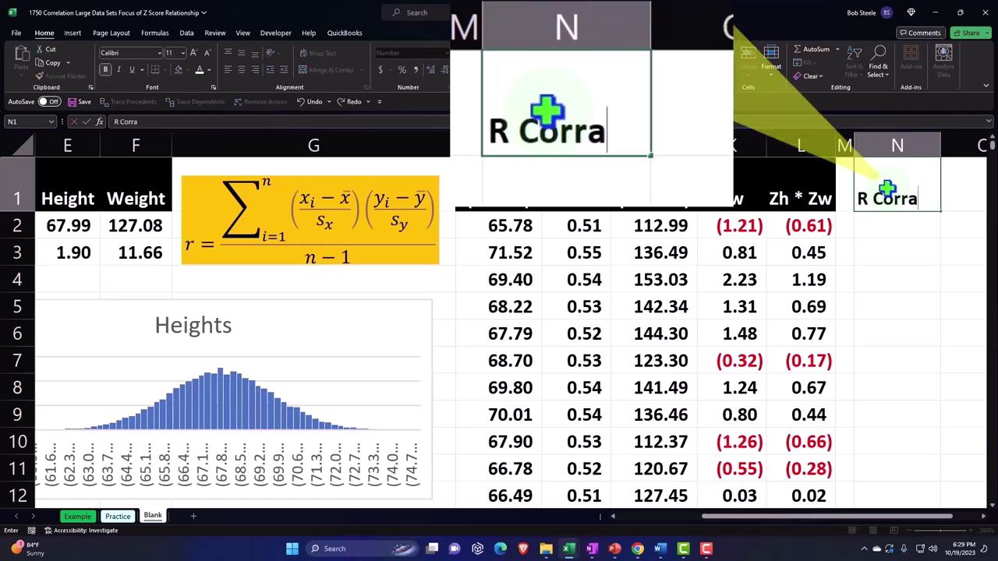
text(lation)
key(Return)
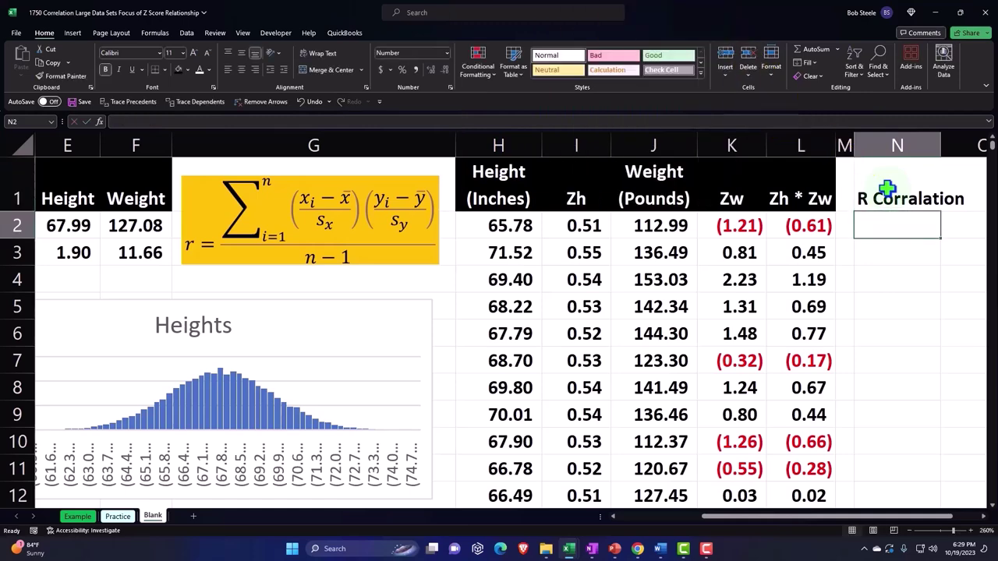
key(Right)
drag(848, 188, 967, 188)
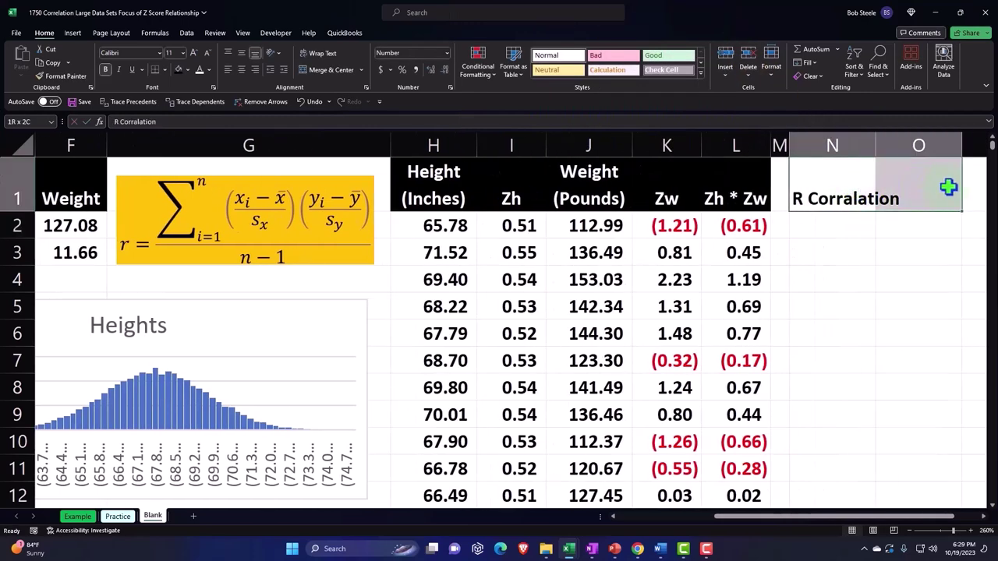
click(178, 69)
click(200, 69)
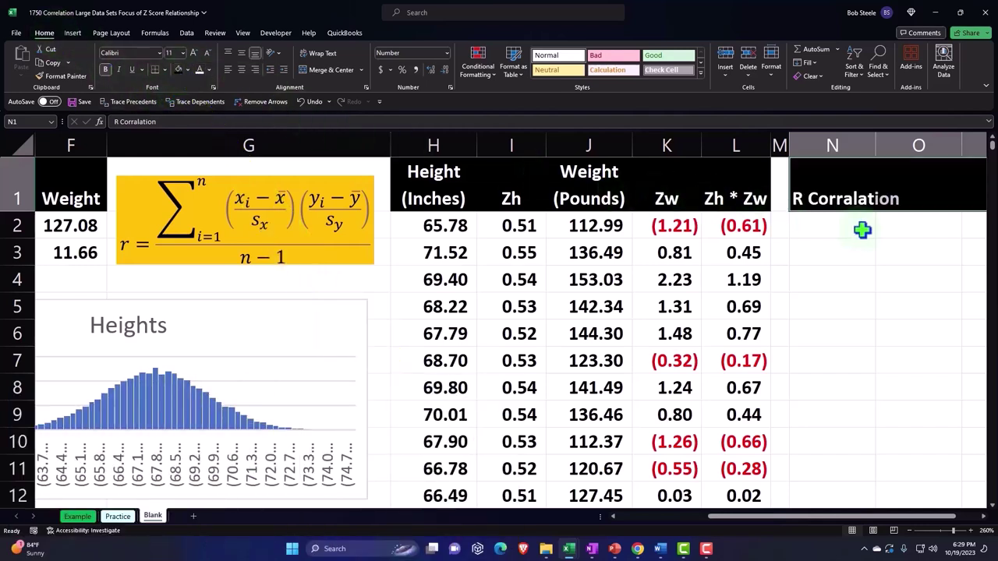
Label N2 'Sum Xh*Zw' and enter =SUM(L2:L25001) in P2, giving 184.89
click(862, 229)
text(Sum)
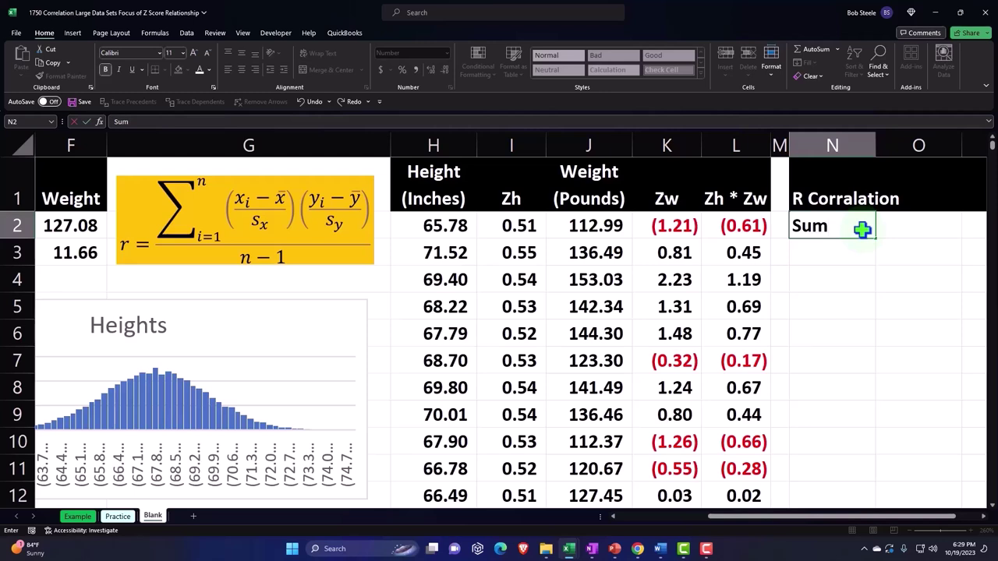
text( X)
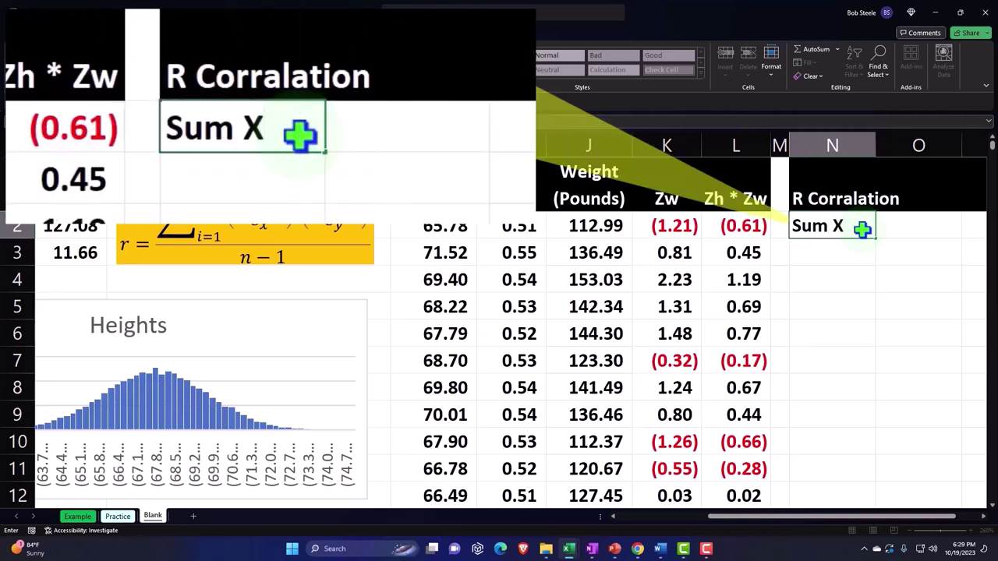
text(h*)
text(Zw)
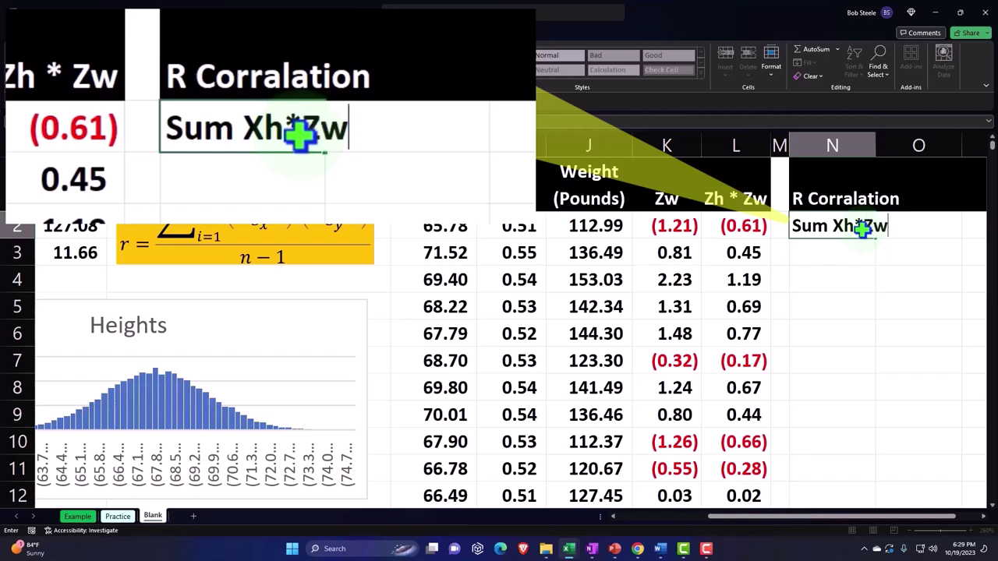
key(Return)
key(Up)
key(Right)
key(Right)
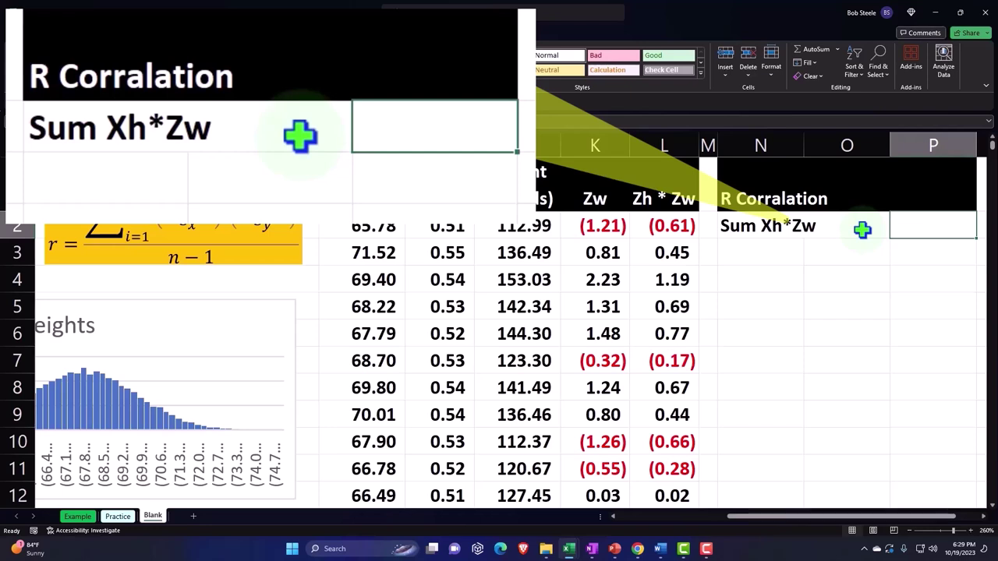
text(=sum)
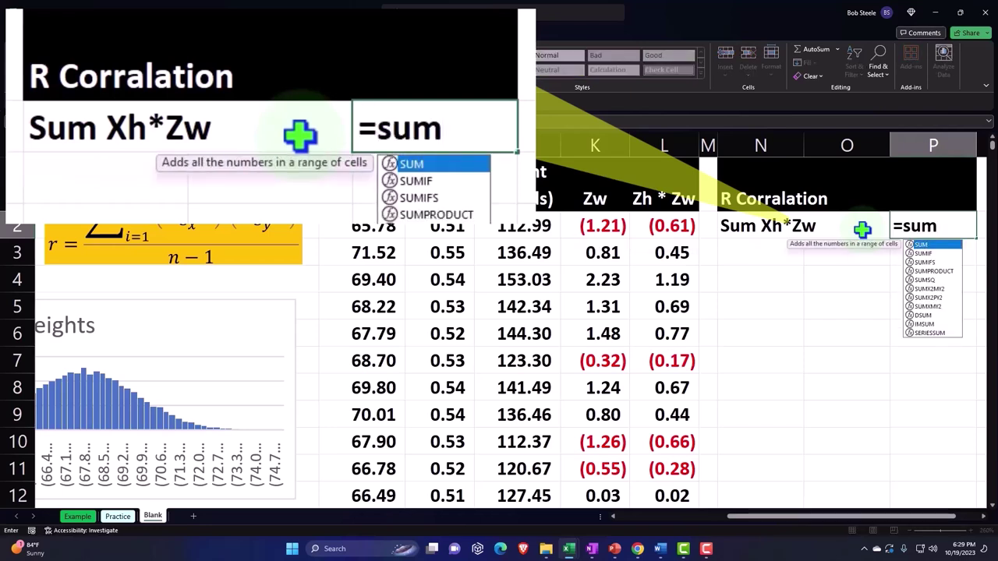
text(()
key(Left)
key(Left)
key(Left)
key(Left)
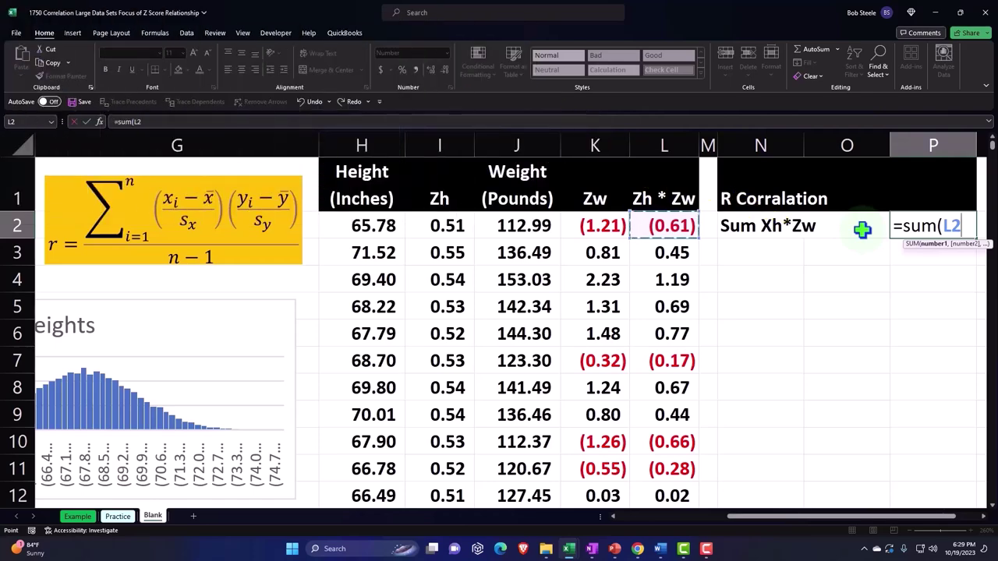
key(ctrl+shift+Down)
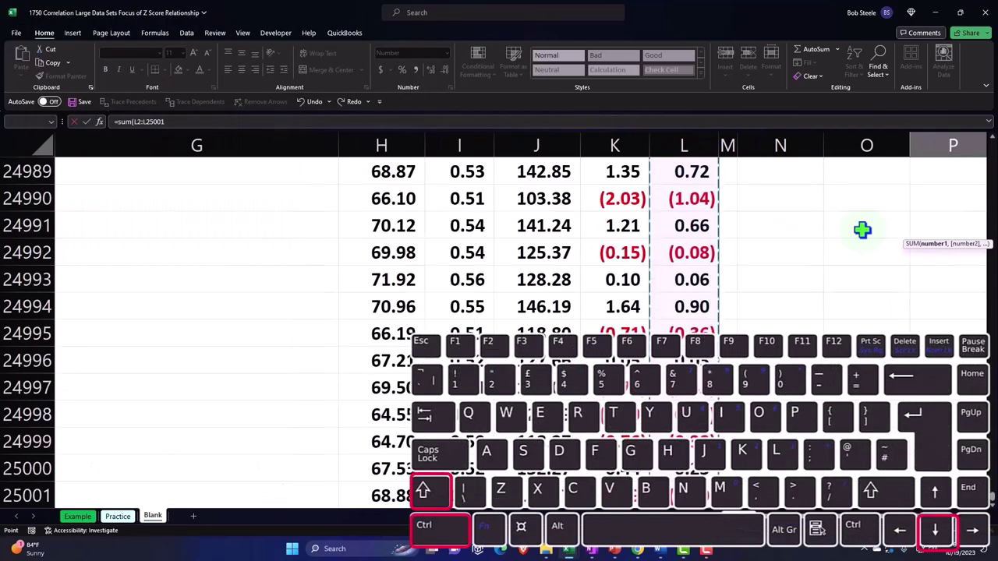
key(Return)
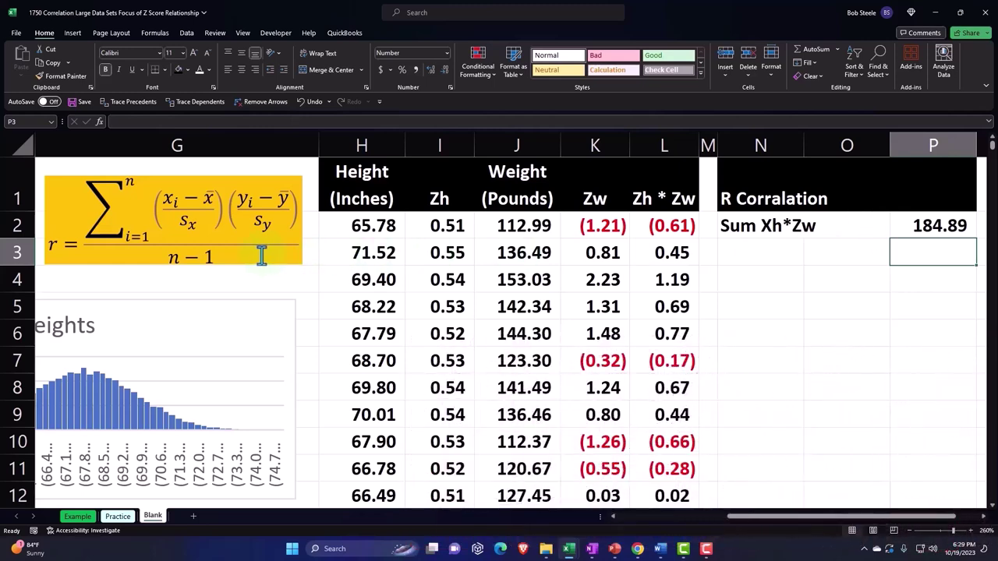
Type the labels 'n-1:', 'n', 'less 1' and 'n-1' into N3:N6
click(737, 259)
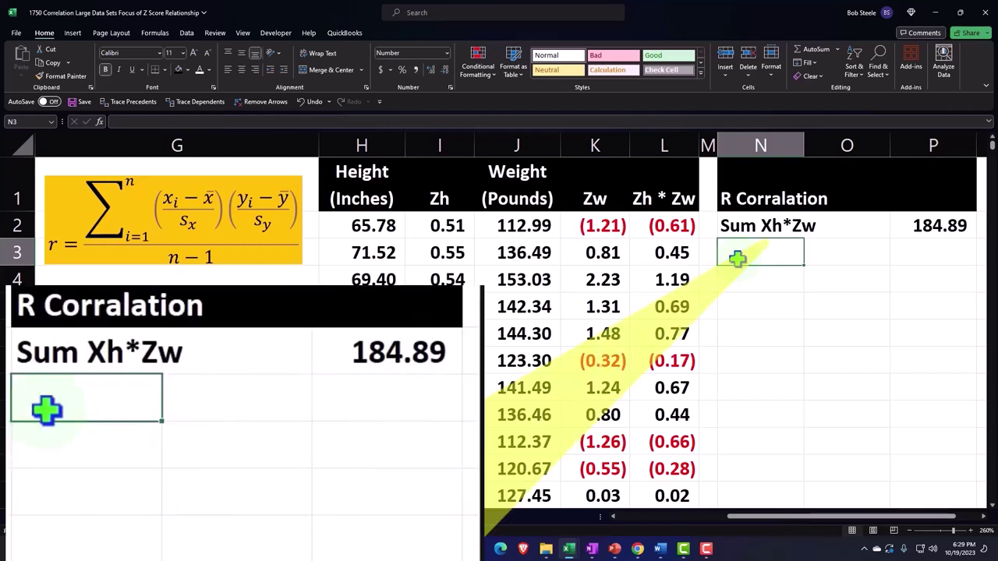
text(N)
key(BackSpace)
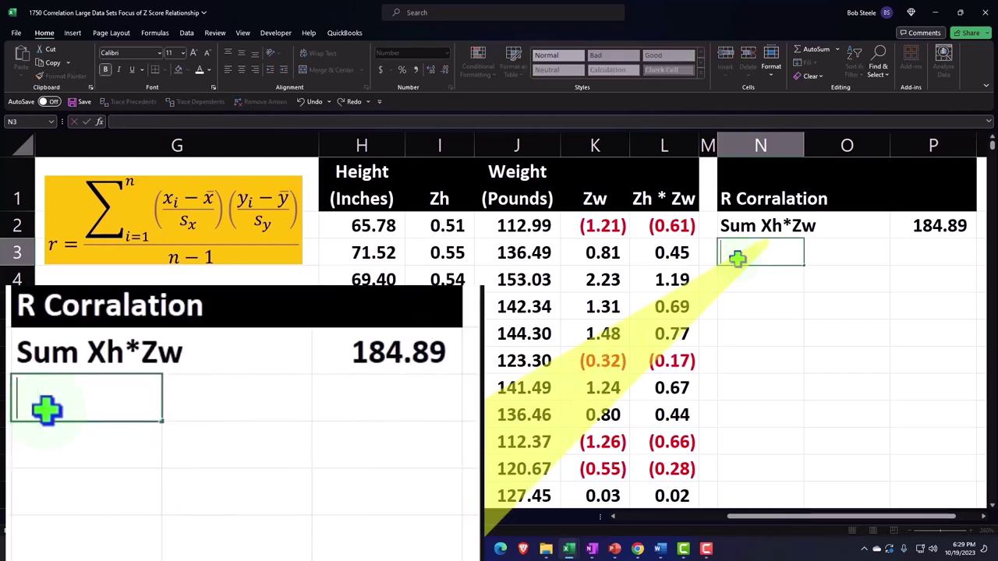
text(n-1)
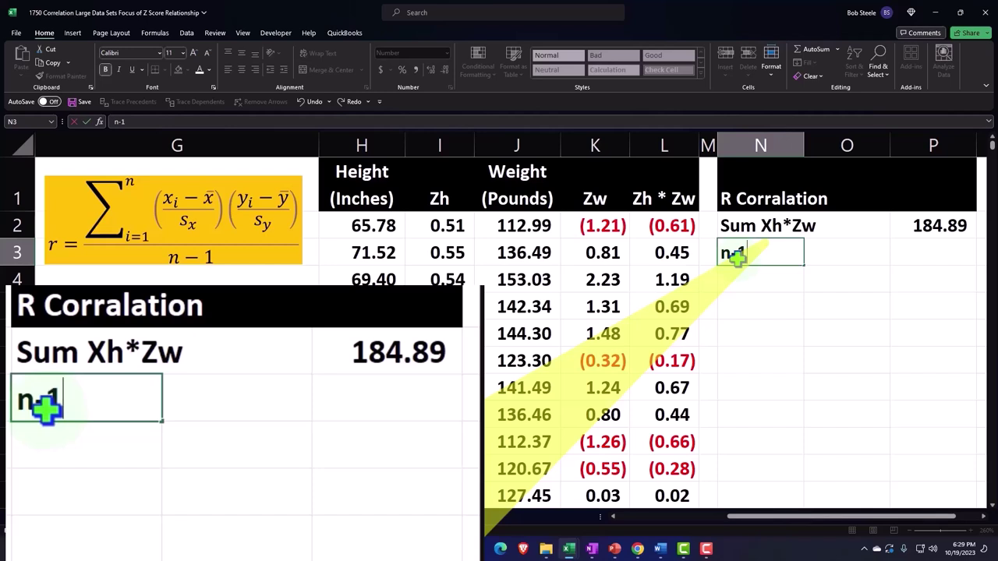
text(:)
key(Return)
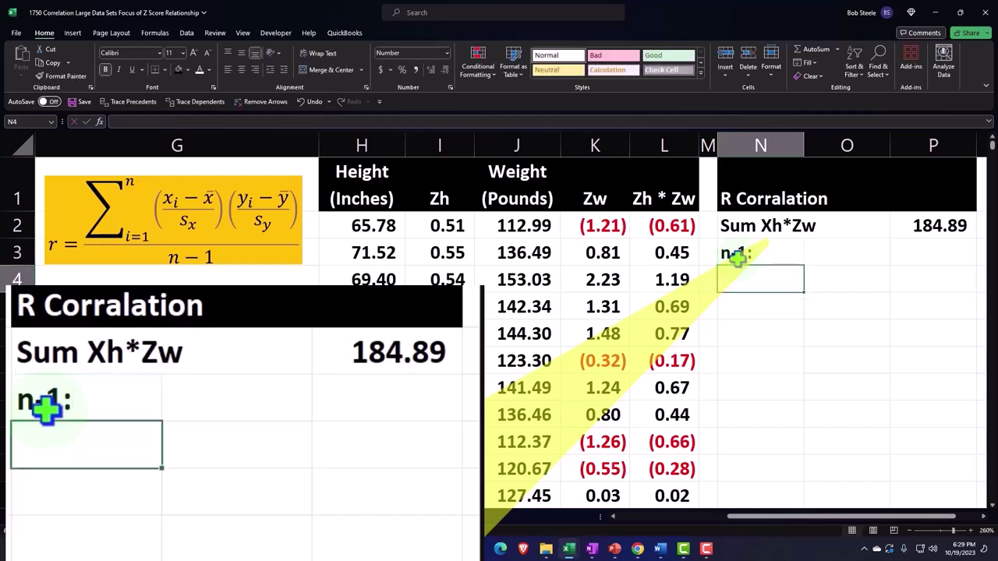
text(n)
key(BackSpace)
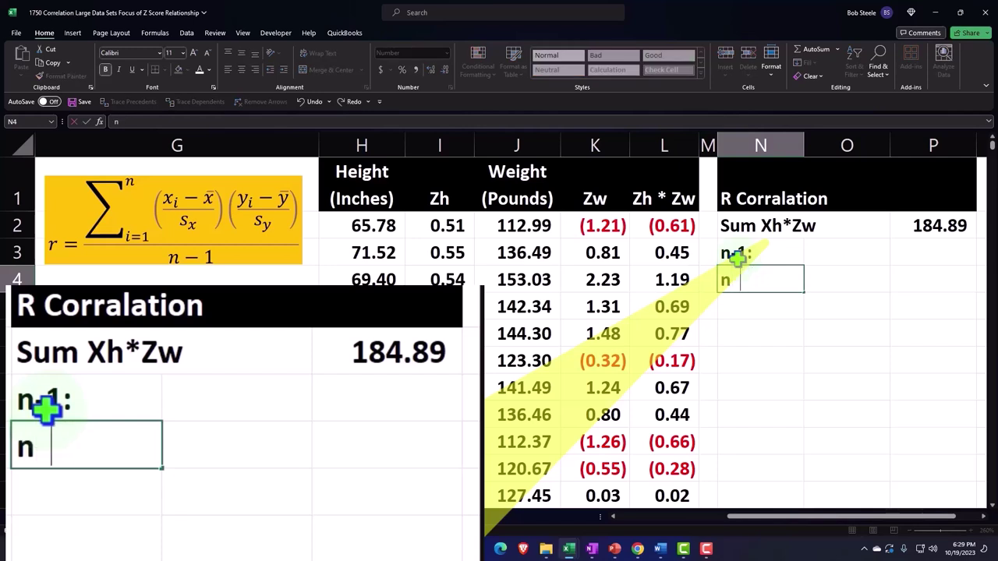
key(Return)
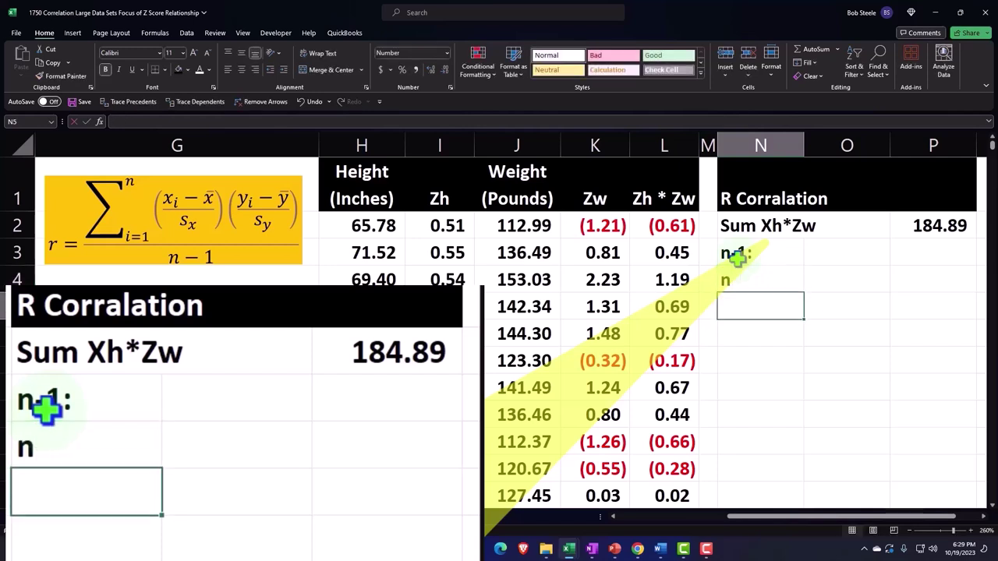
text(less 1)
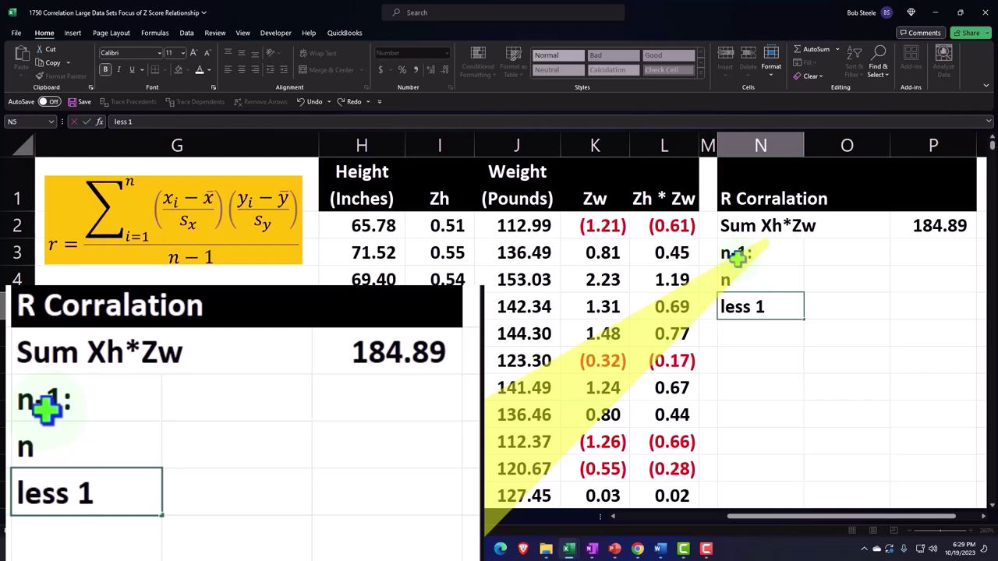
key(Return)
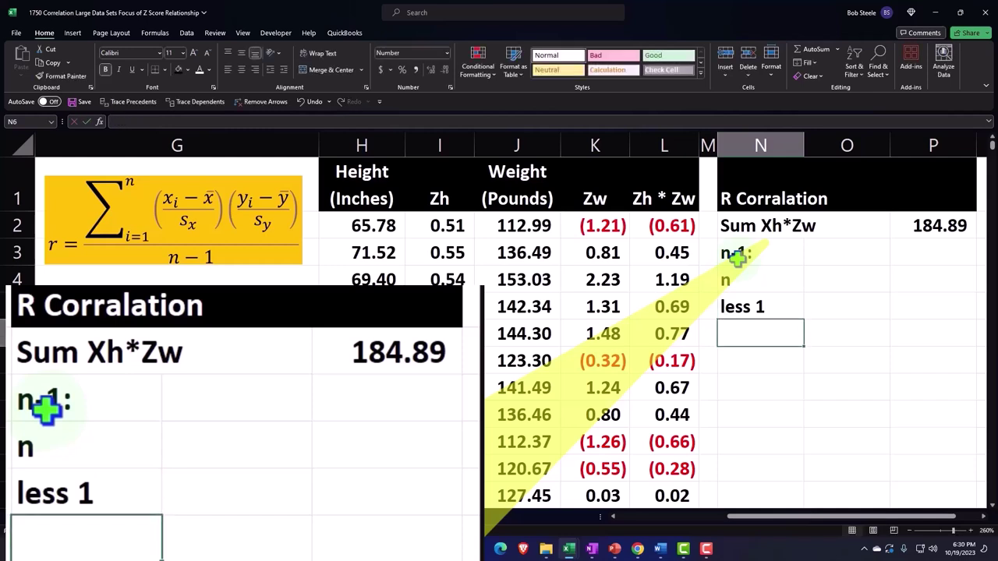
text(n-1:)
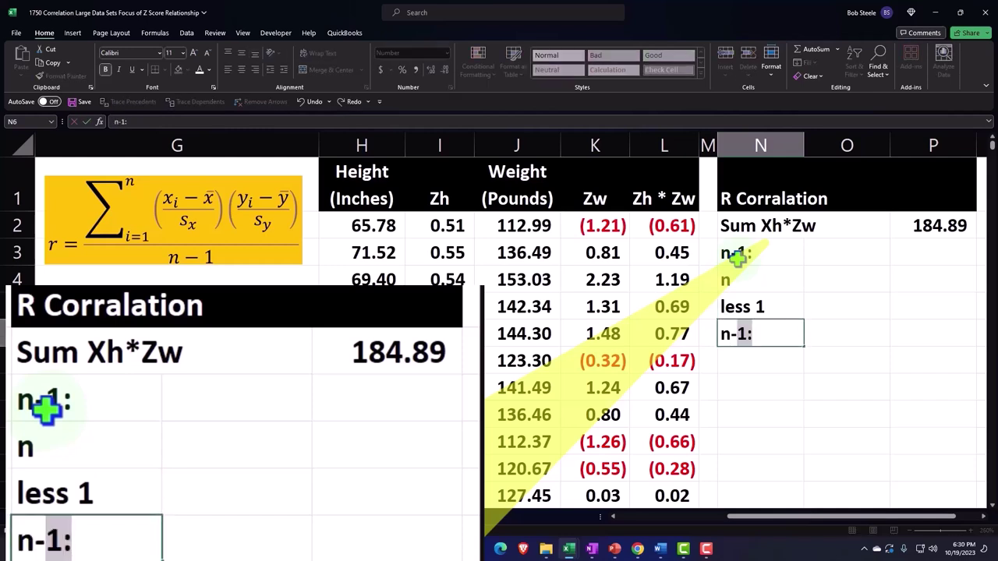
key(BackSpace)
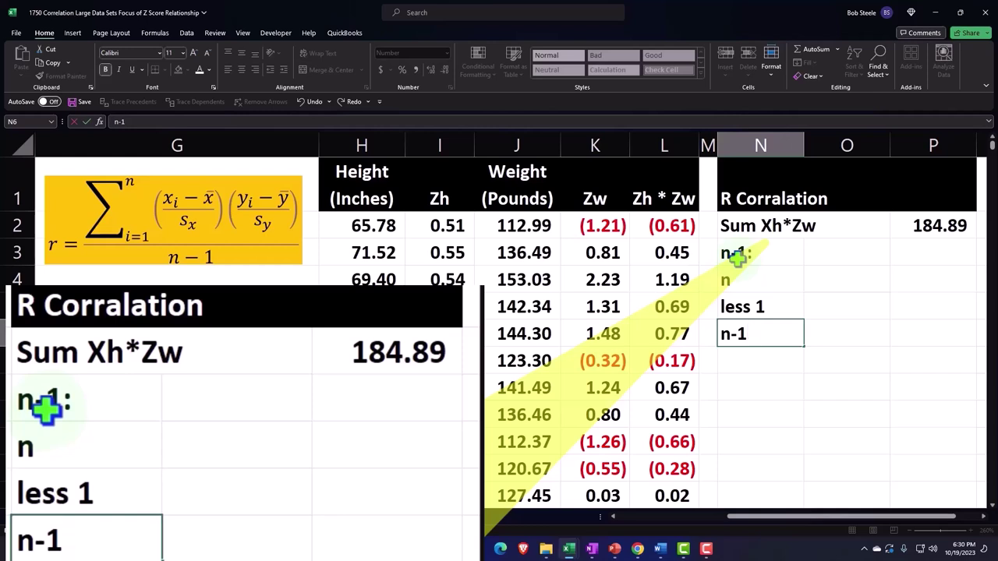
key(Return)
Indent N4:N6 one level and indent 'n-1' in N6 one level further
key(Up)
key(Up)
key(Up)
key(shift+Down)
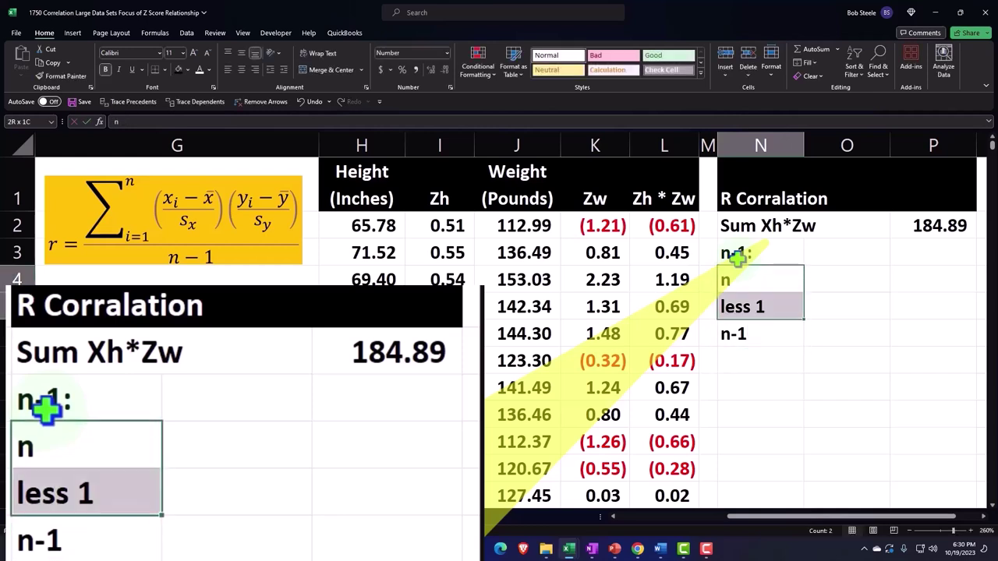
key(shift+Down)
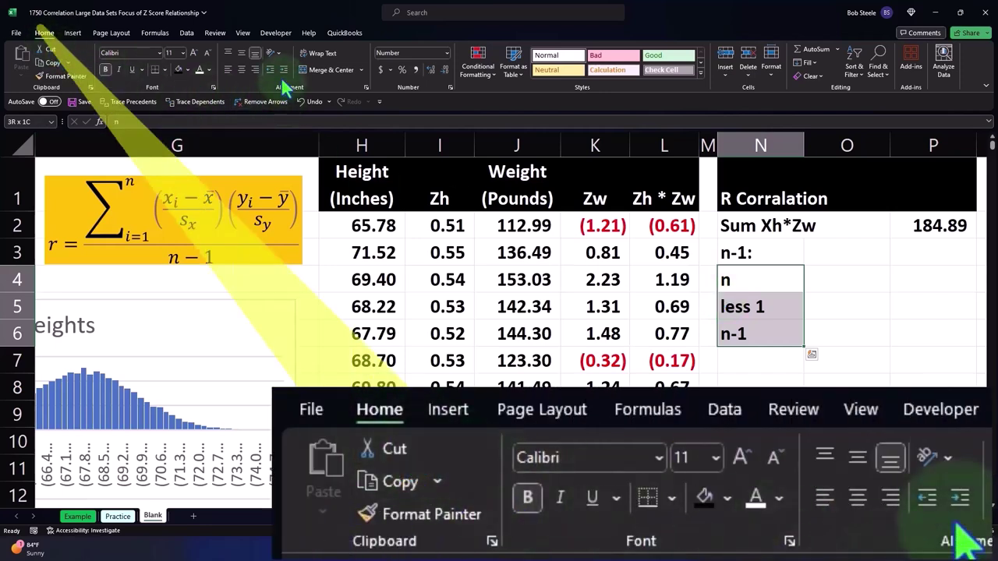
click(284, 69)
click(725, 331)
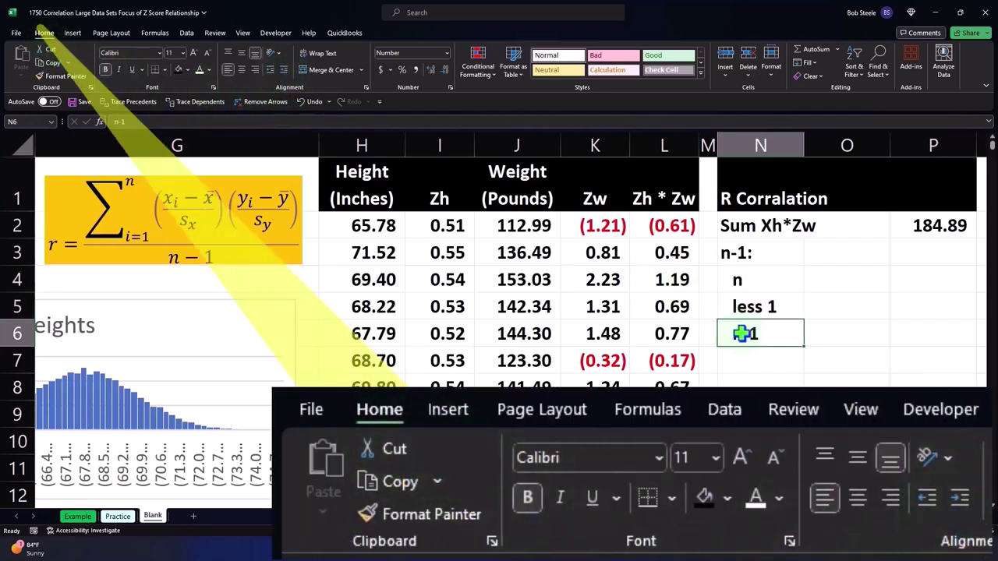
click(241, 70)
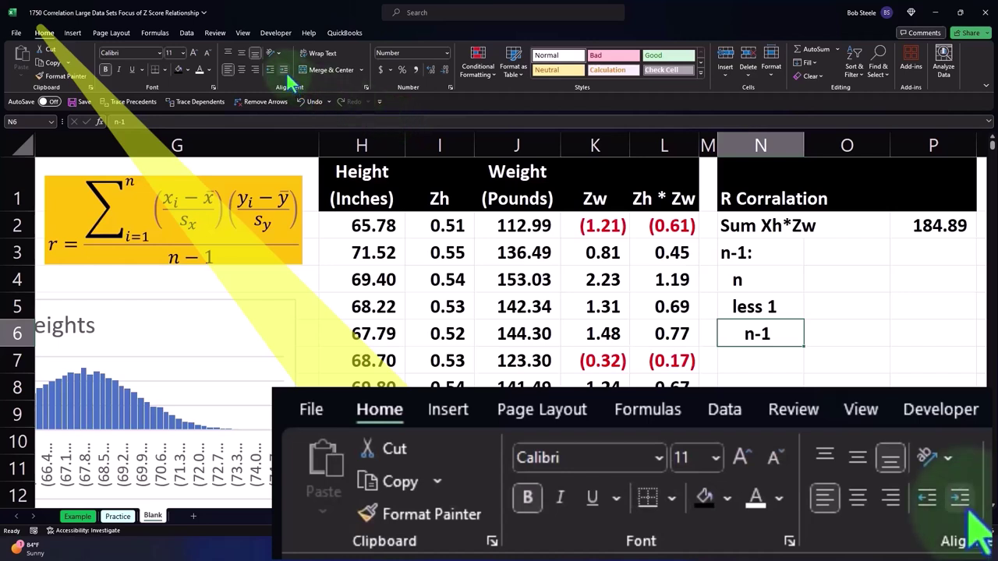
click(829, 276)
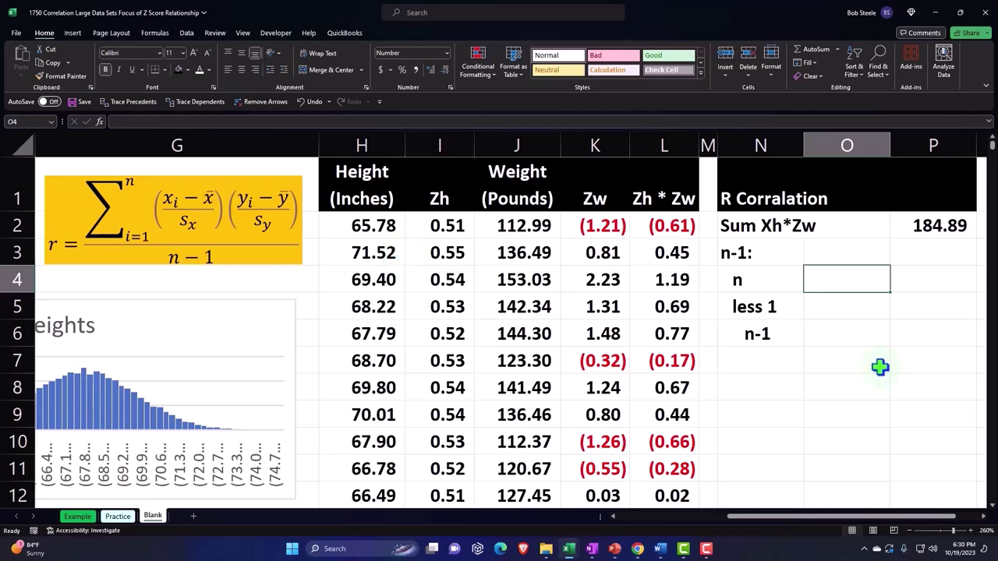
Enter =COUNT over the Zh column from I2 to row 25001 in O4, giving n = 25,000
text(=)
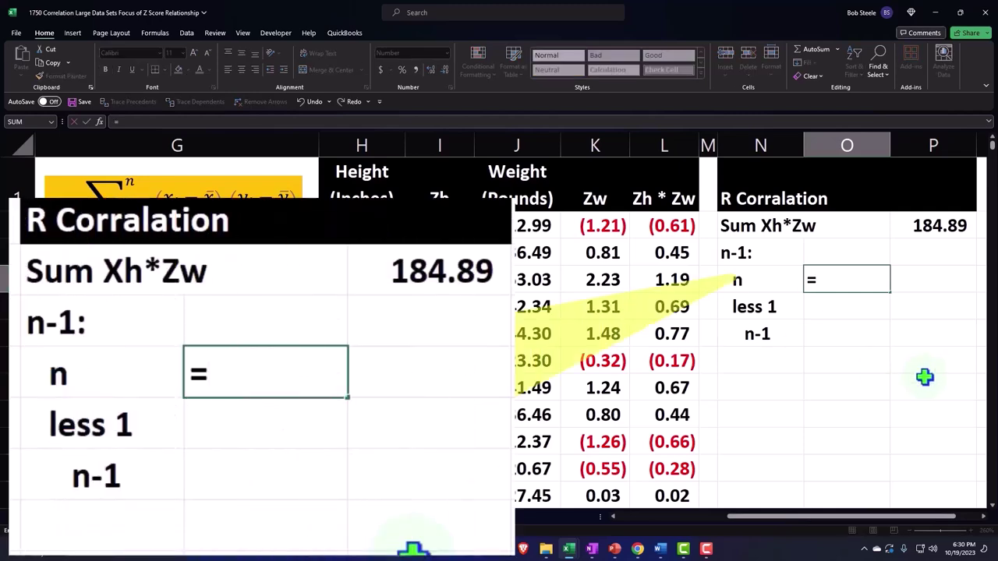
text(count)
key(Tab)
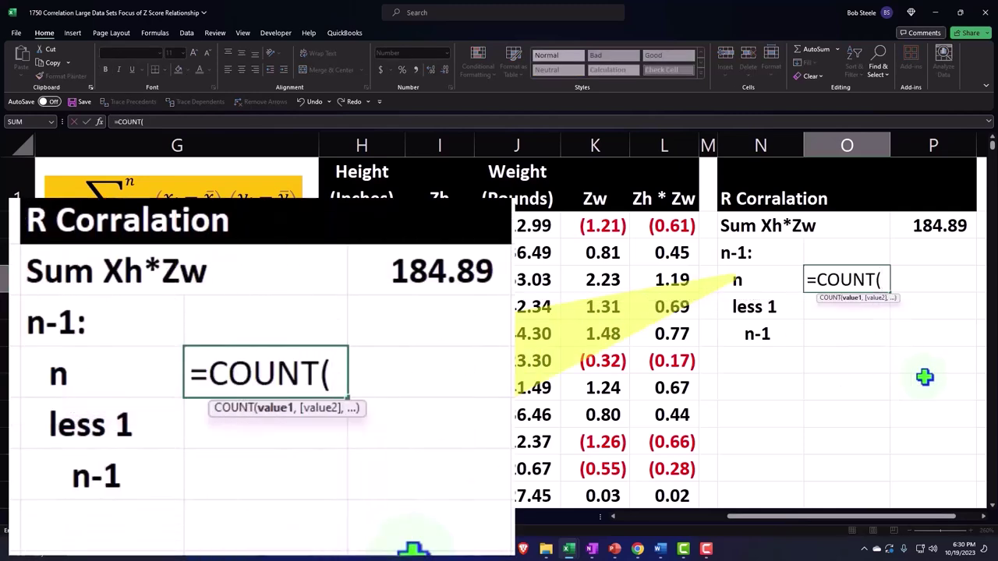
key(Left)
key(Left)
key(Left)
key(Left)
key(Left)
key(Left)
key(Up)
key(Up)
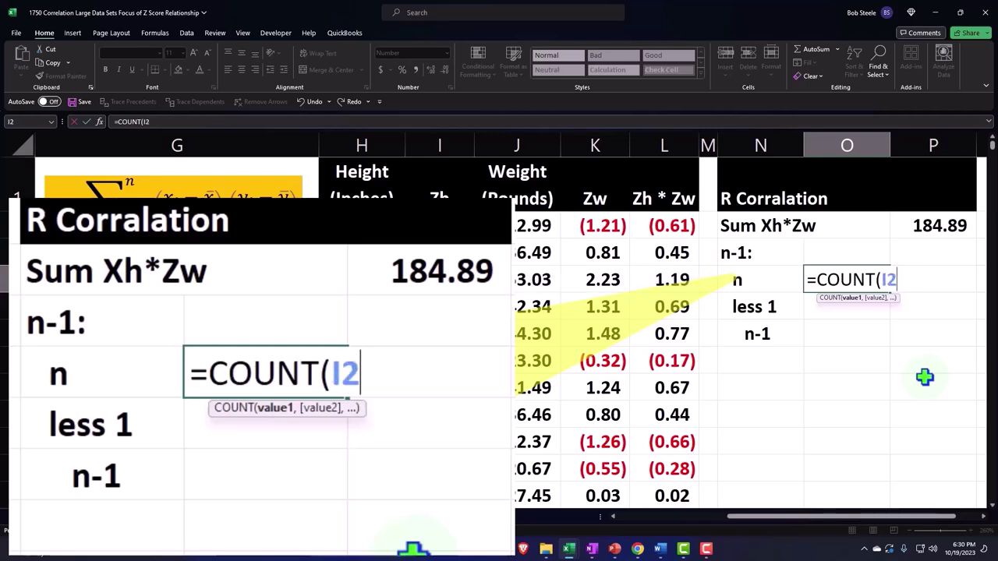
key(ctrl+shift+Down)
key(Return)
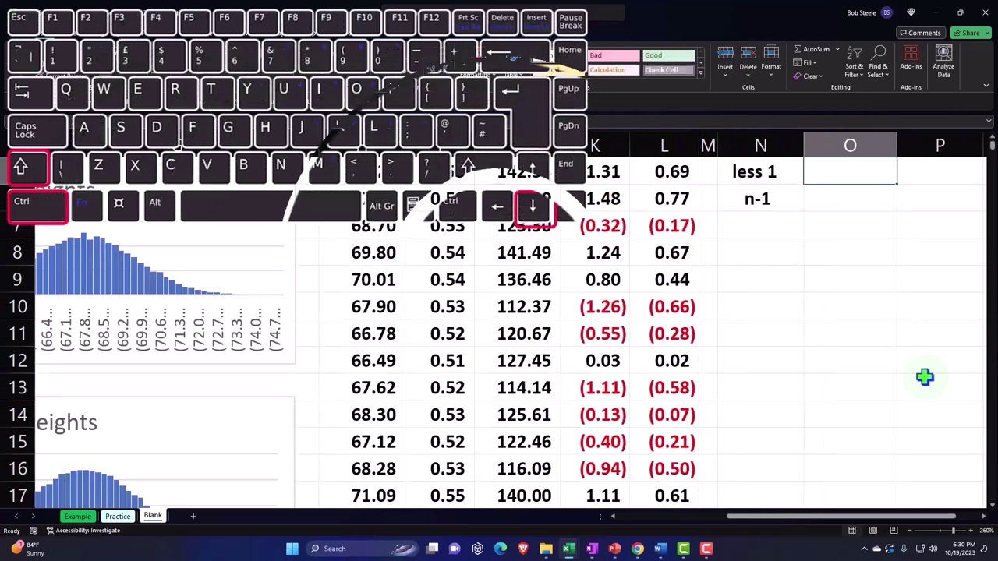
scroll(924, 377, up, 1)
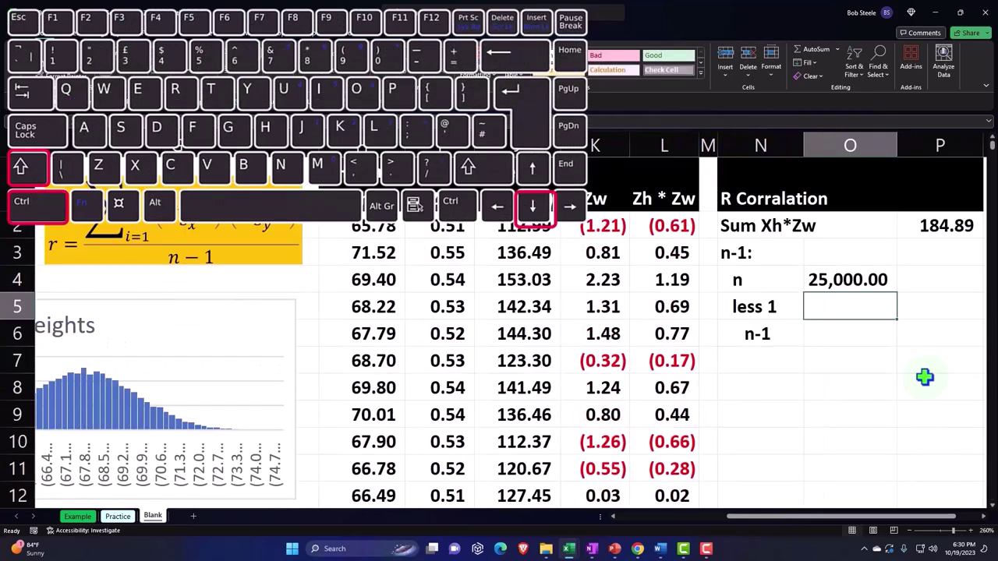
Enter 1 in O5 and underline it
text(1)
key(Return)
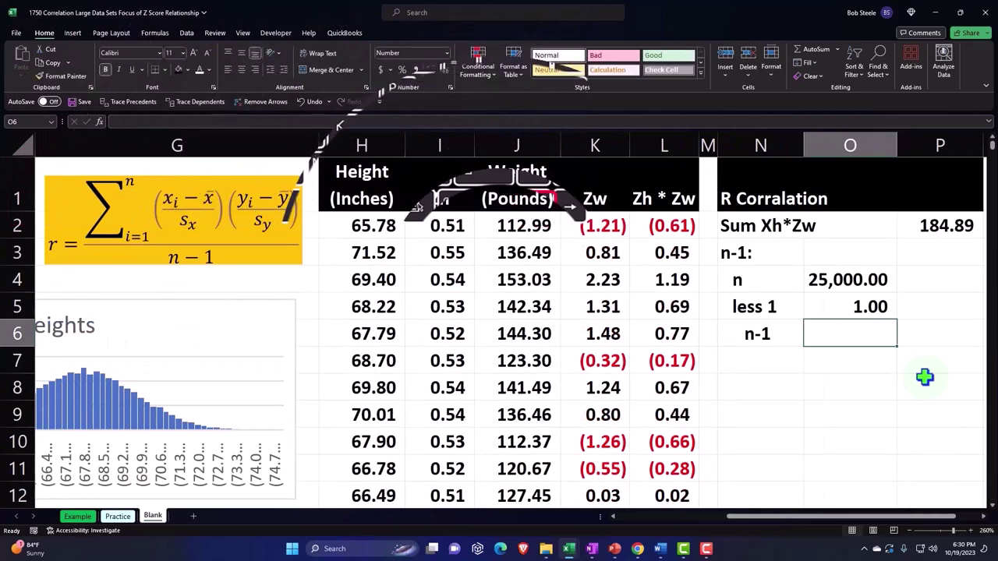
key(Up)
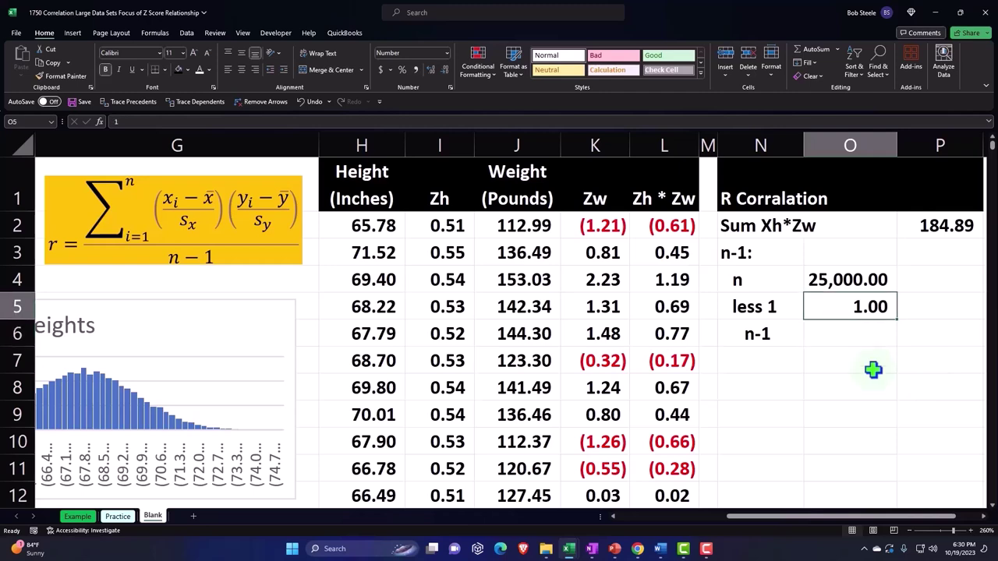
click(133, 69)
Compute n-1 in P6 as =O4-O5, giving 24,999.00
key(Return)
key(Right)
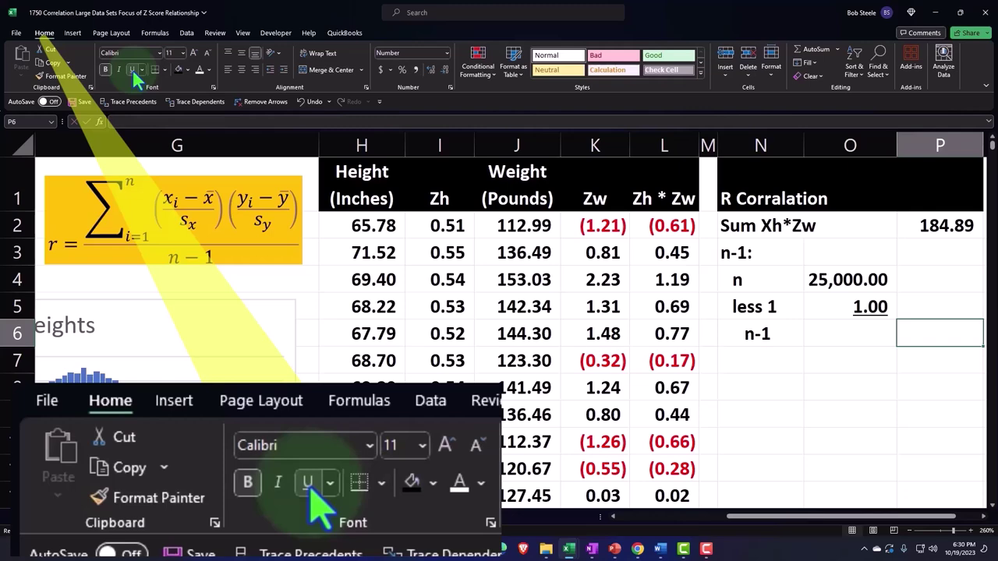
text(=)
key(Up)
key(Up)
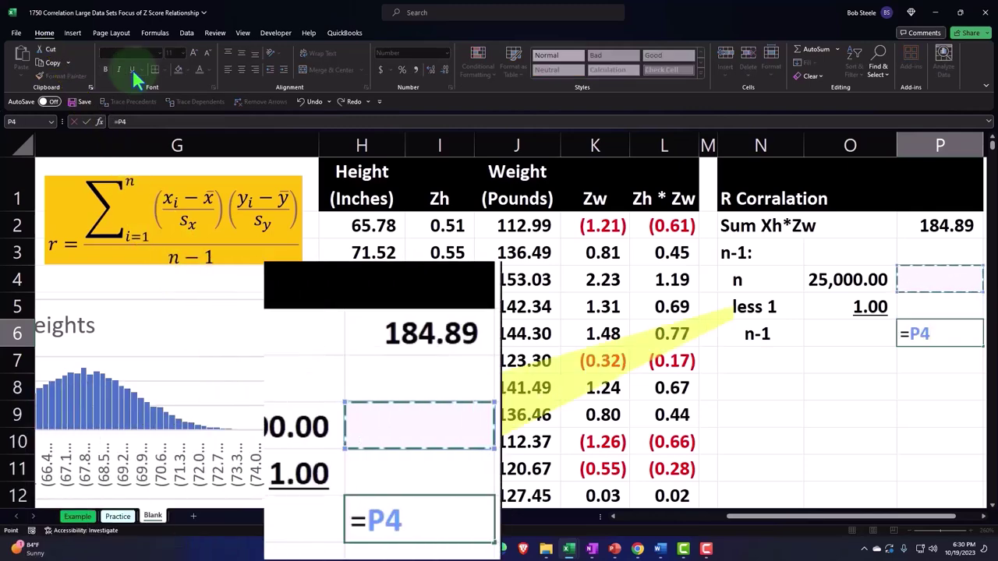
key(Left)
text(-)
key(Up)
key(Left)
key(Return)
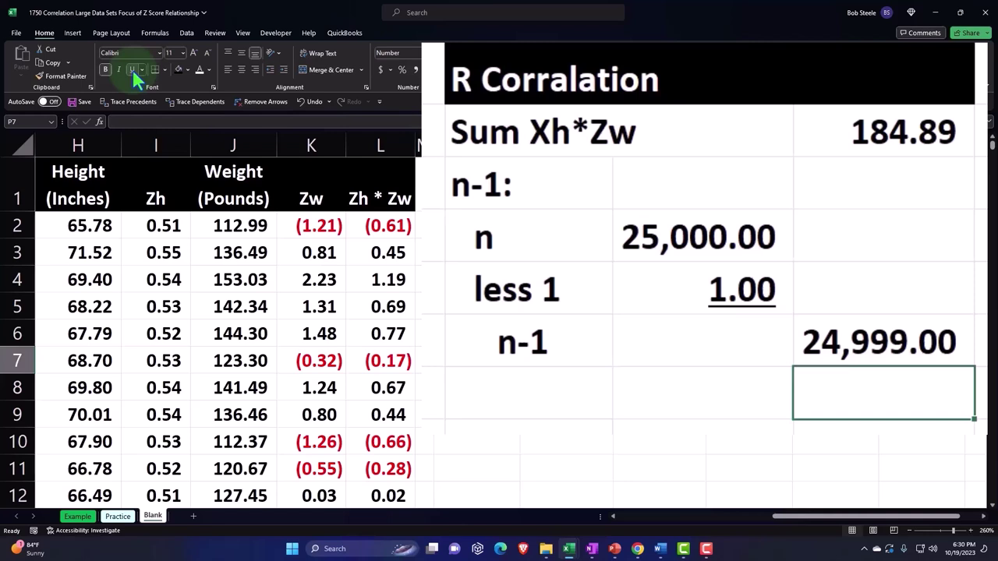
Label N7 'R Corralation' and enter =P2/P6 in P7
key(Left)
key(Left)
text(R)
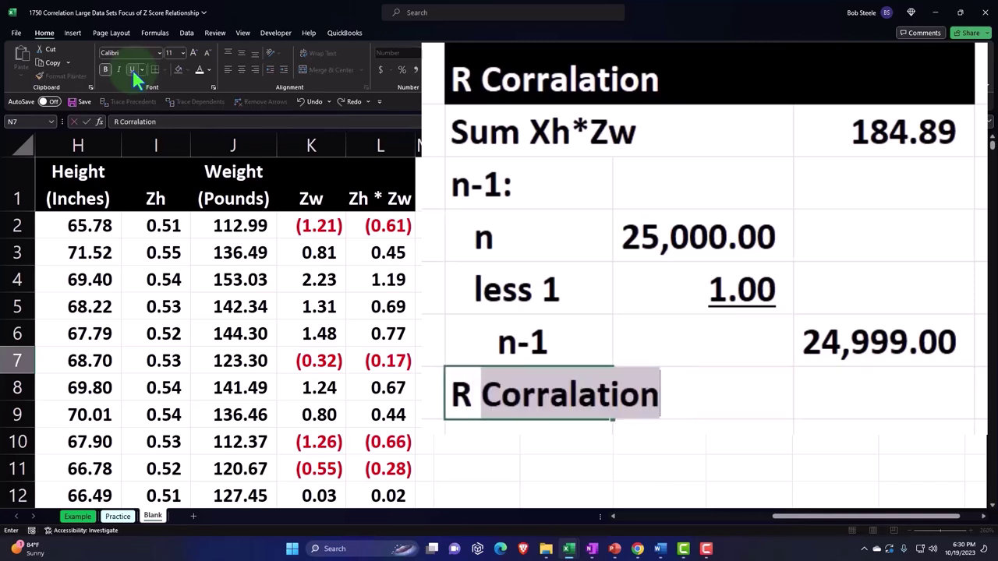
key(Right)
key(Right)
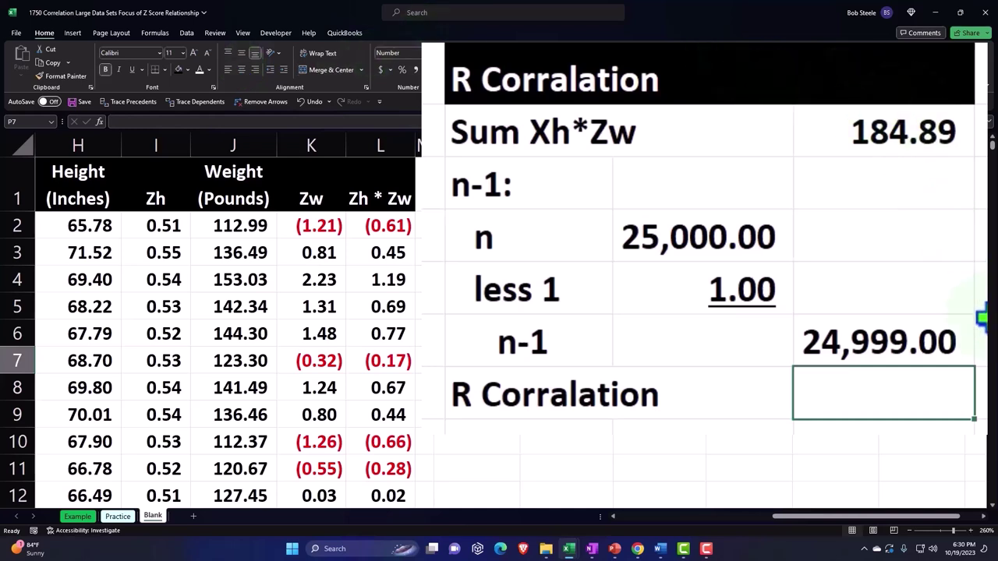
text(=)
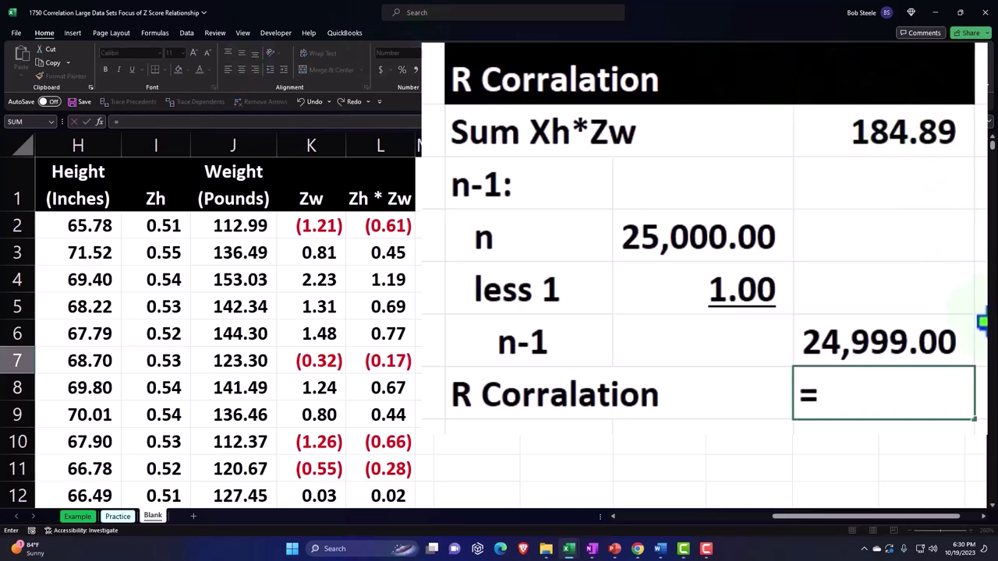
key(Up)
key(Up)
key(Up)
key(Up)
key(Up)
text(/)
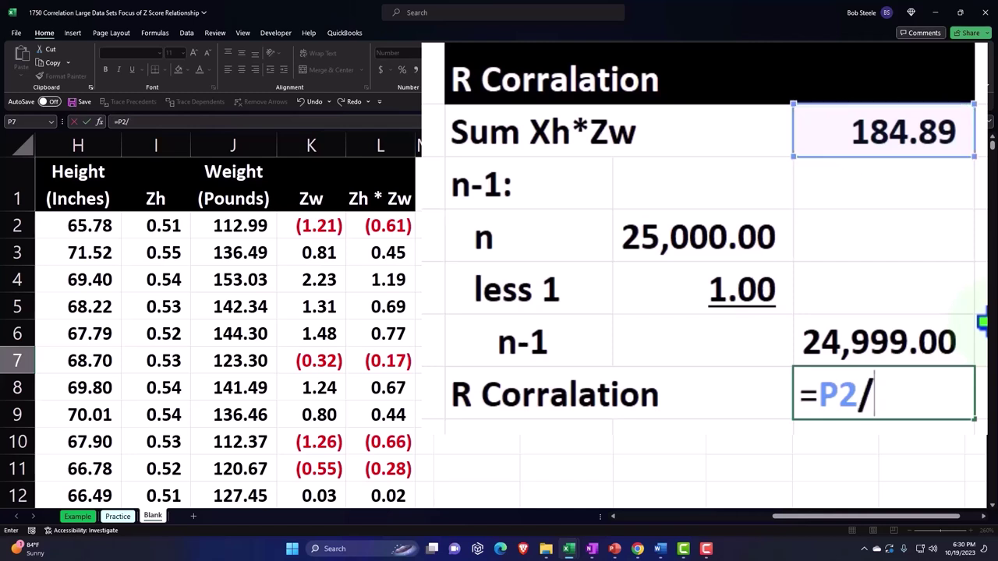
click(974, 322)
key(Return)
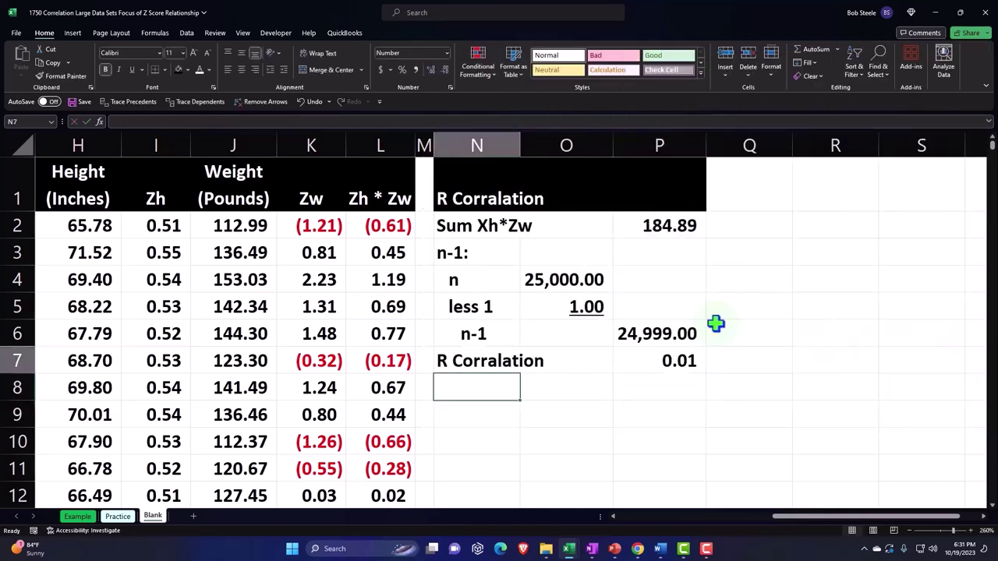
Add two decimal places to the P7 result so it shows 0.0074
key(Up)
key(Right)
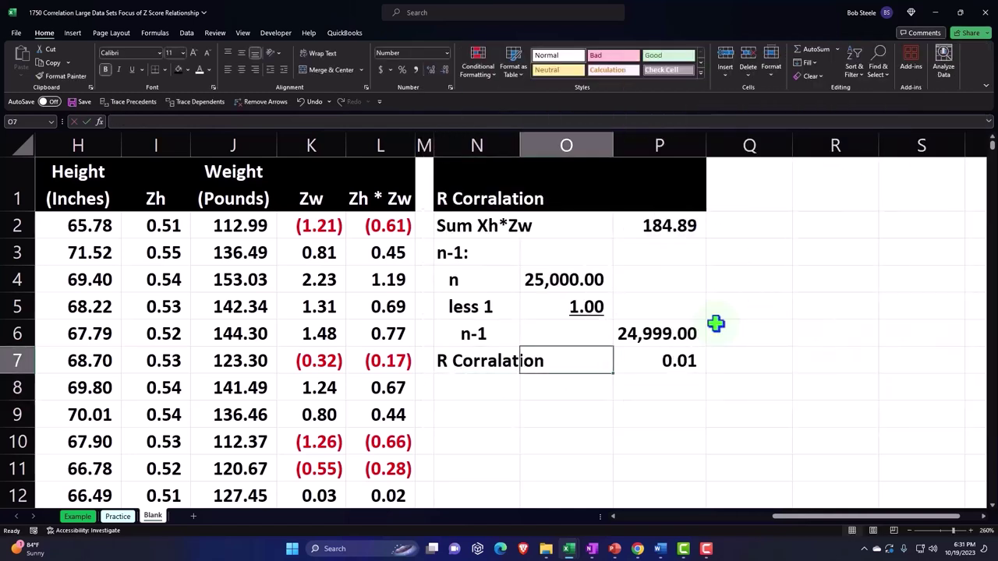
key(Right)
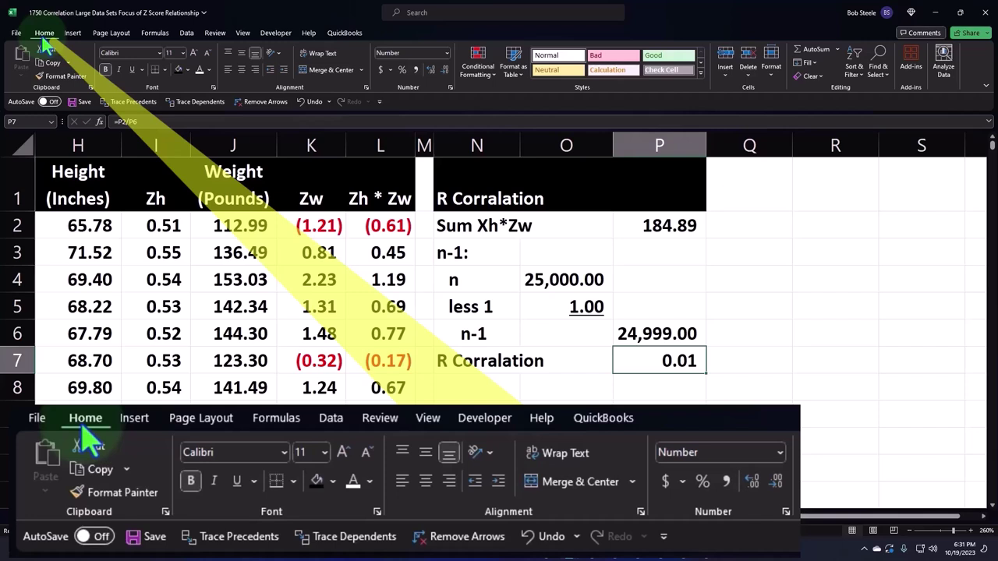
click(431, 70)
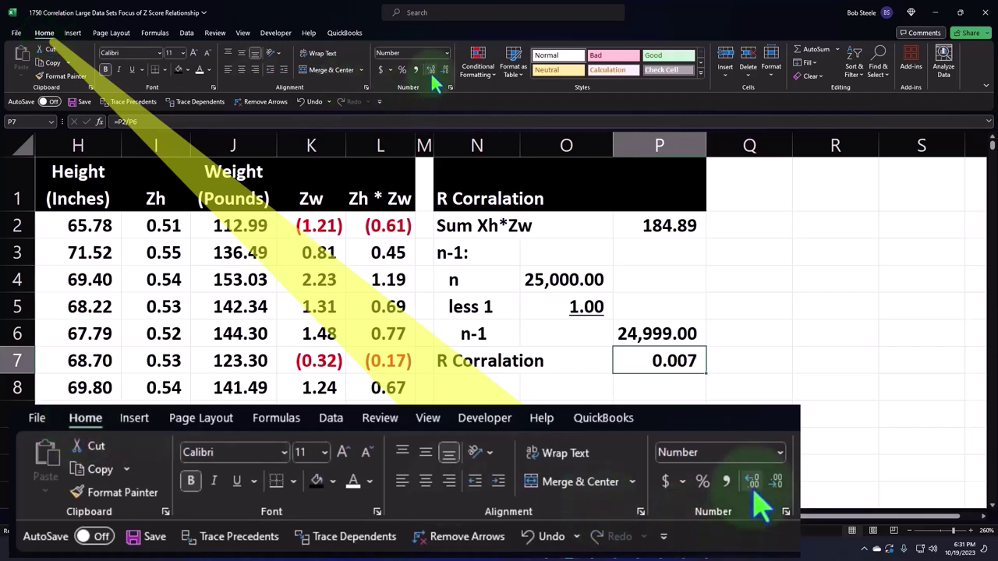
click(430, 70)
click(659, 225)
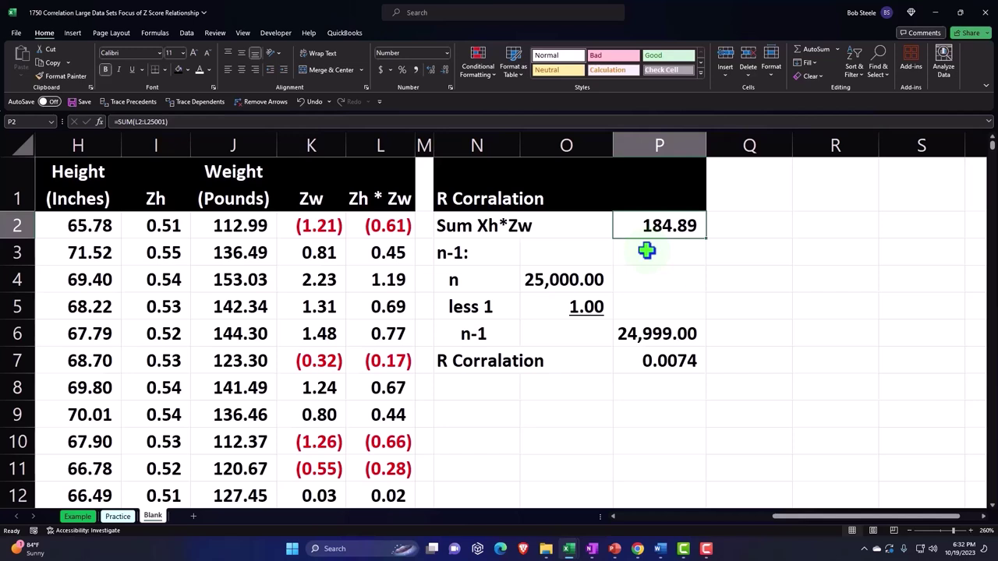
key(Left)
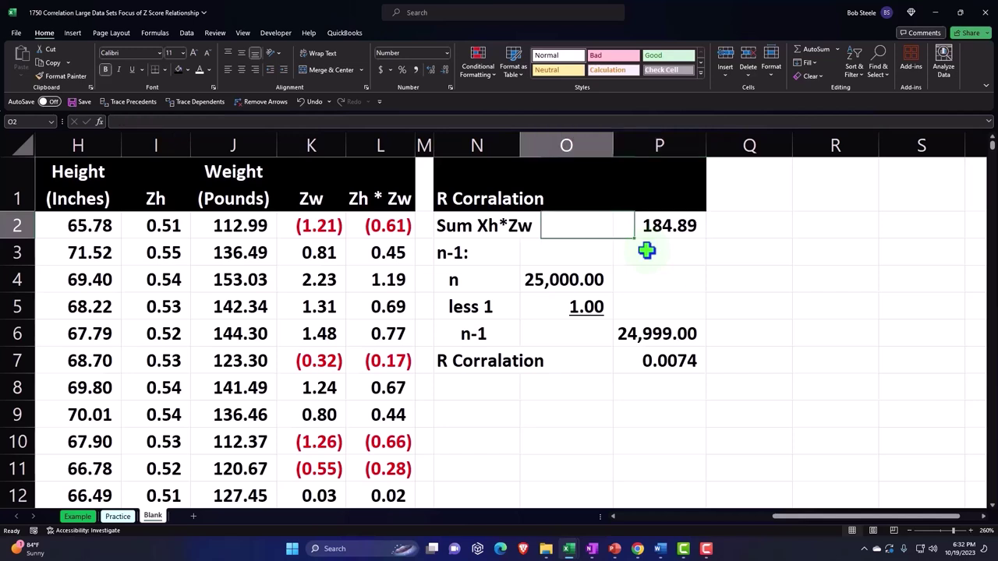
key(Left)
key(Left)
key(Left)
key(Left)
key(Left)
key(Left)
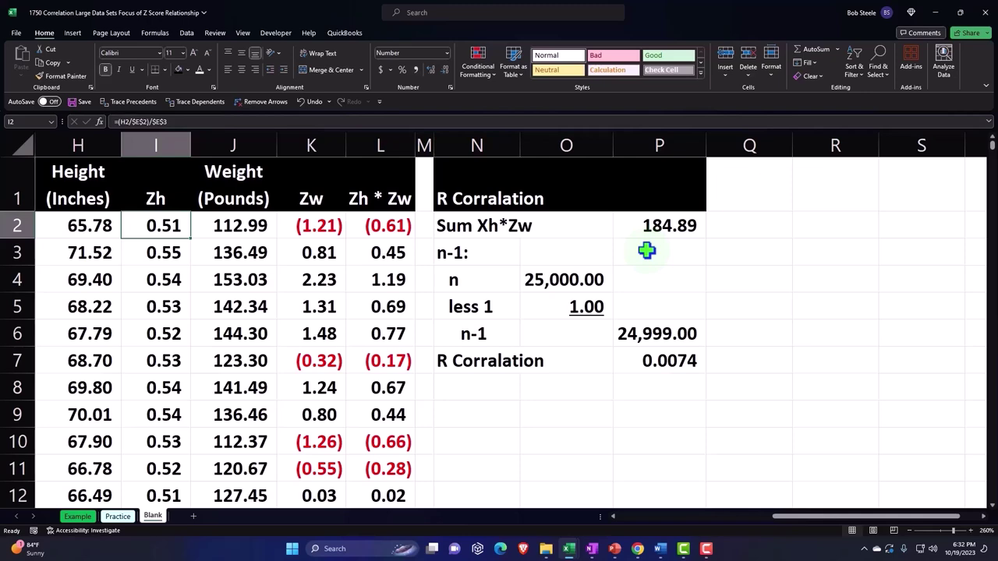
key(Left)
key(Left)
key(Left)
key(Left)
key(Left)
key(Left)
key(Left)
key(Left)
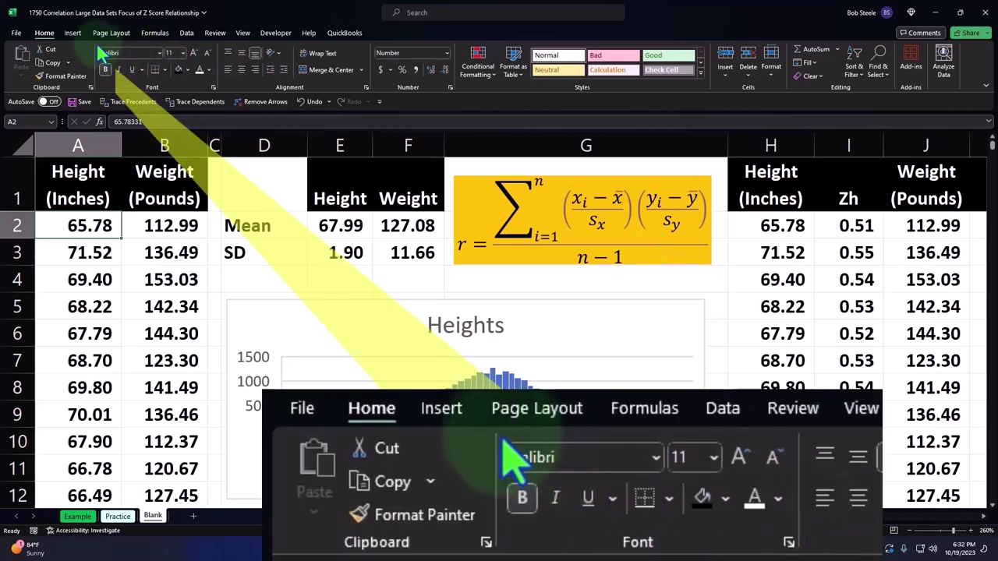
Confirm the Analysis ToolPak stays checked in Excel Options > Add-ins
click(186, 33)
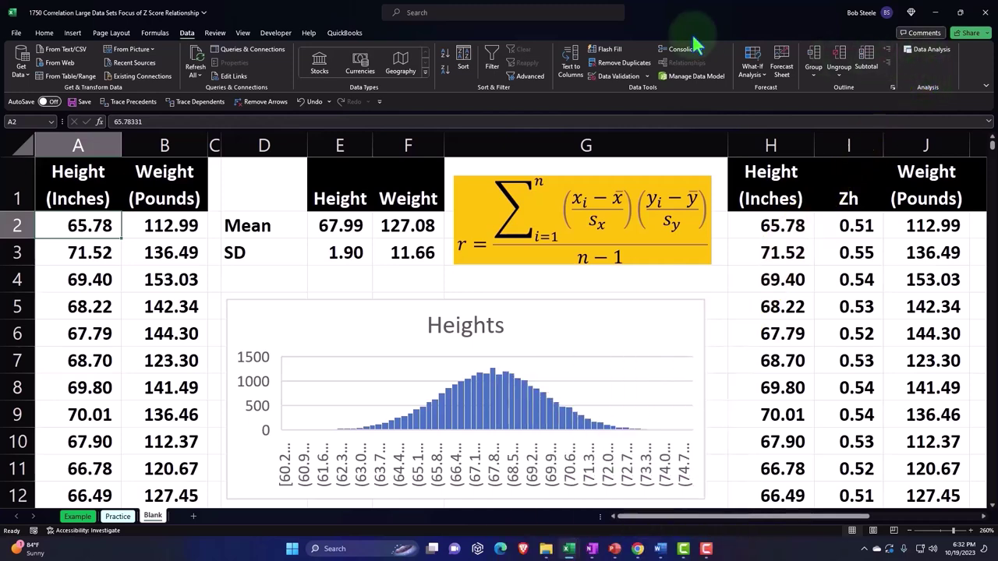
click(16, 33)
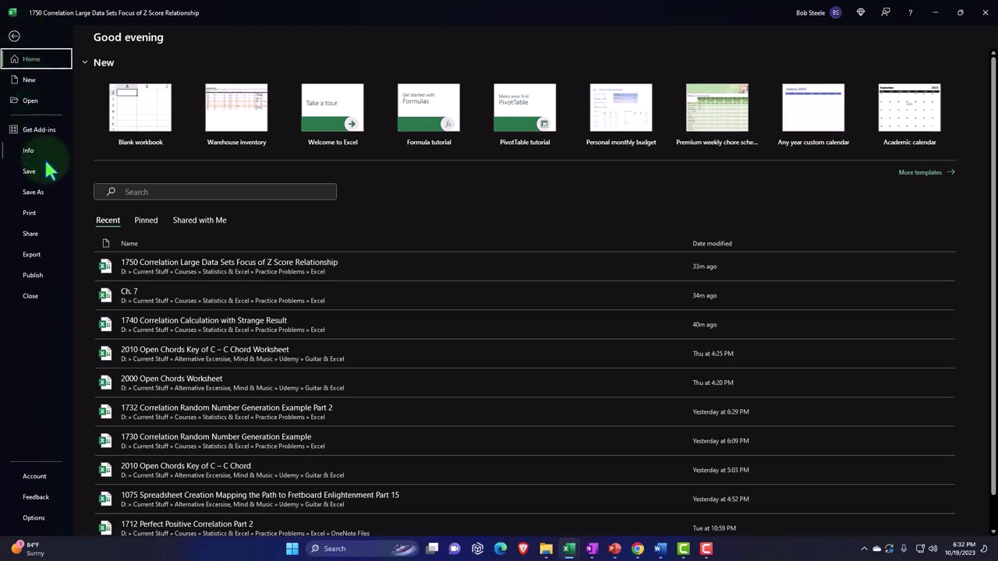
click(33, 518)
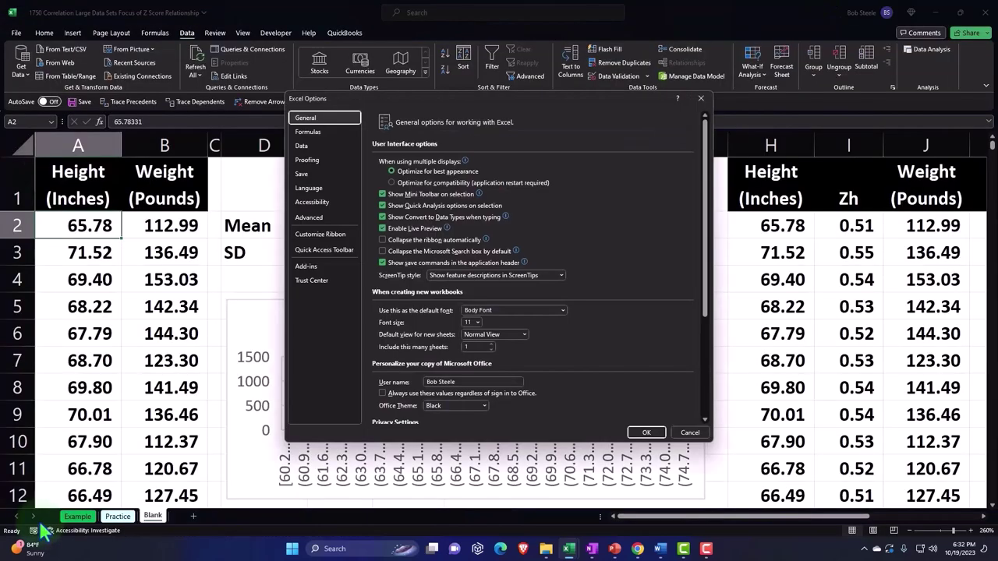
click(307, 267)
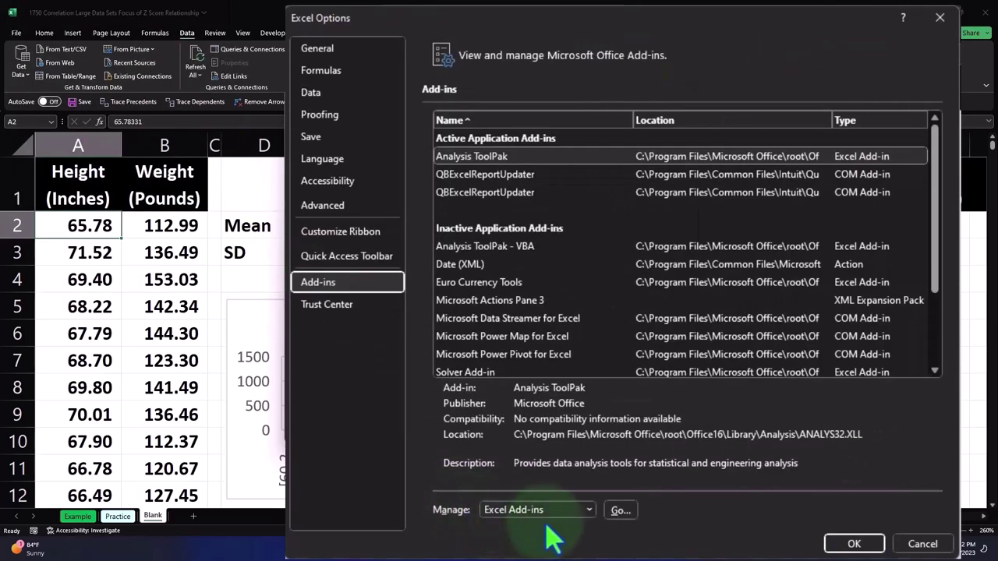
click(620, 510)
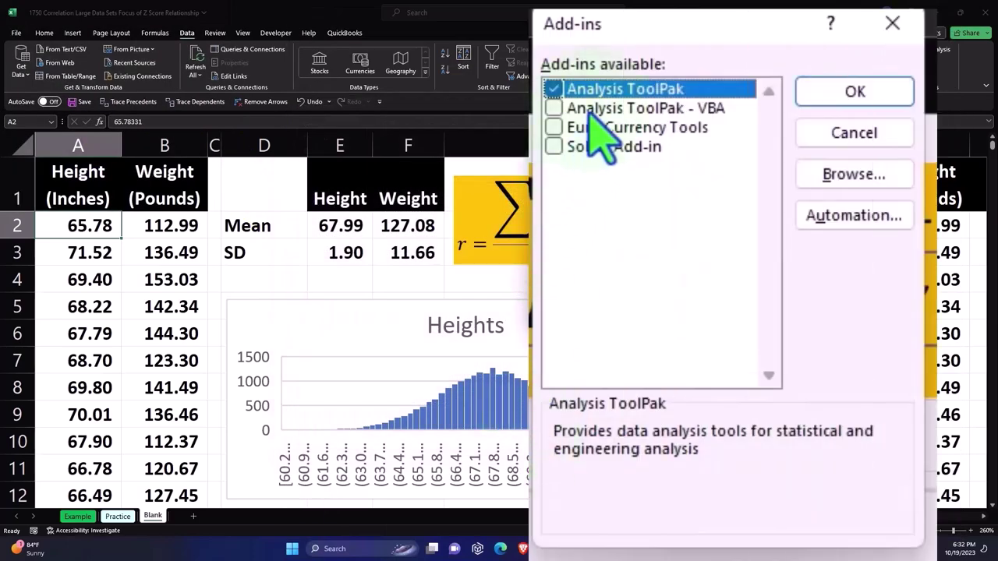
click(850, 97)
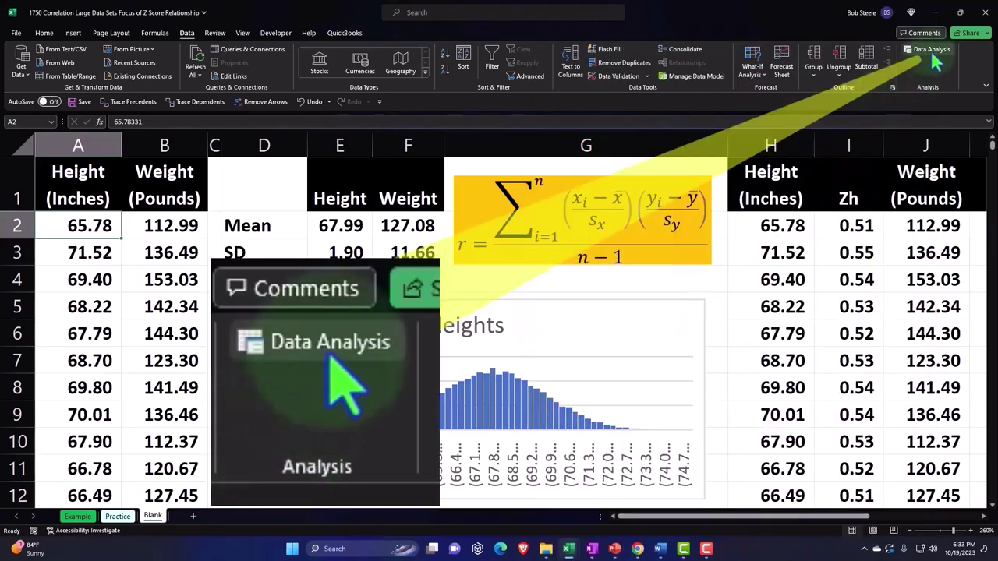
Start a Correlation analysis with input range Height and Weight from A1 down to row 25001
click(932, 55)
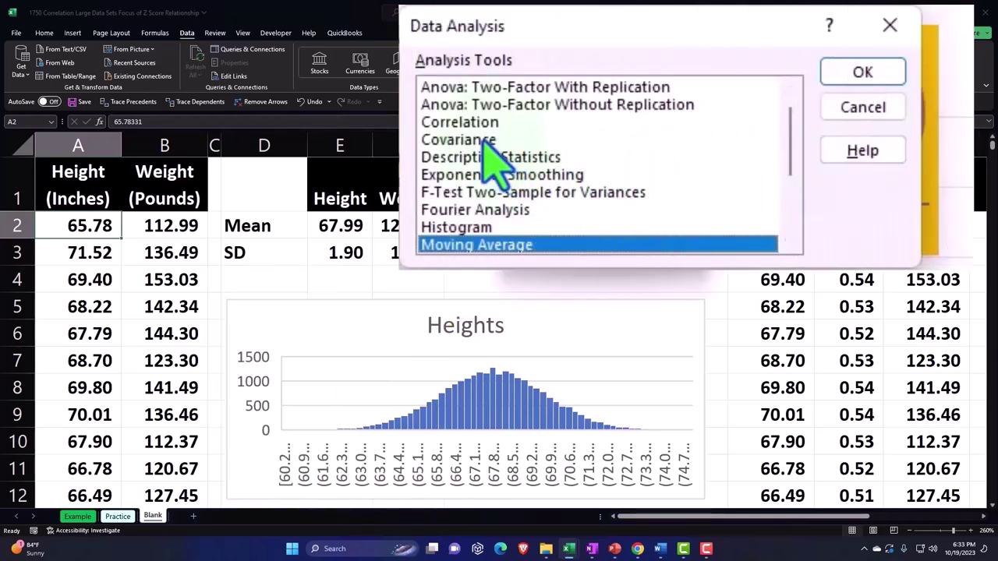
click(468, 123)
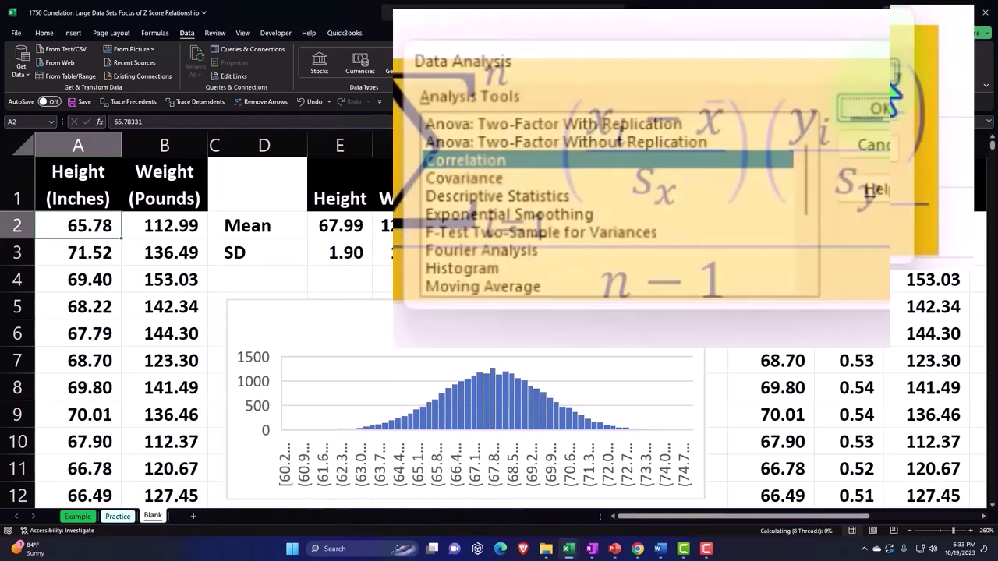
click(861, 72)
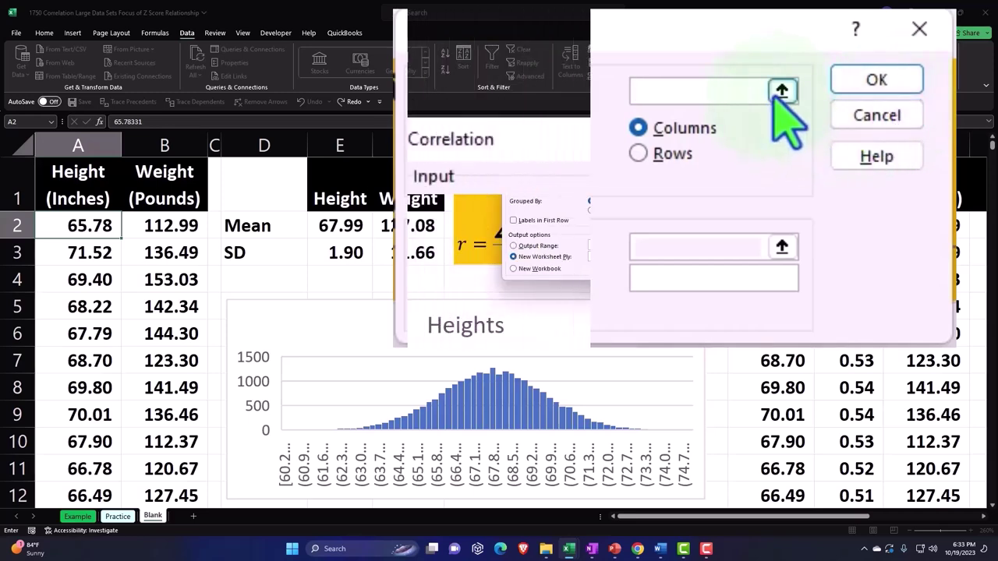
click(782, 91)
click(101, 181)
drag(101, 181, 133, 183)
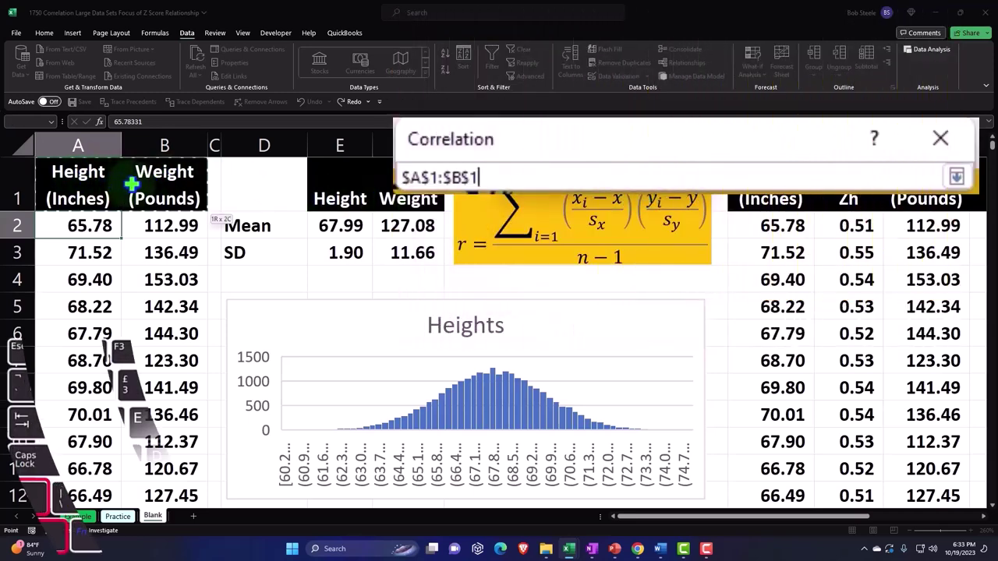
key(ctrl+shift+Down)
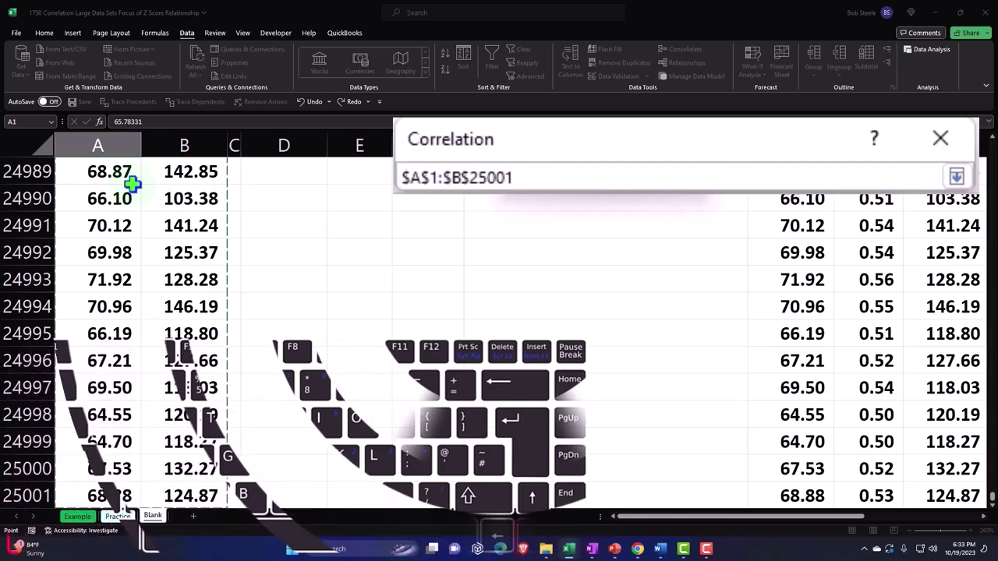
key(ctrl+BackSpace)
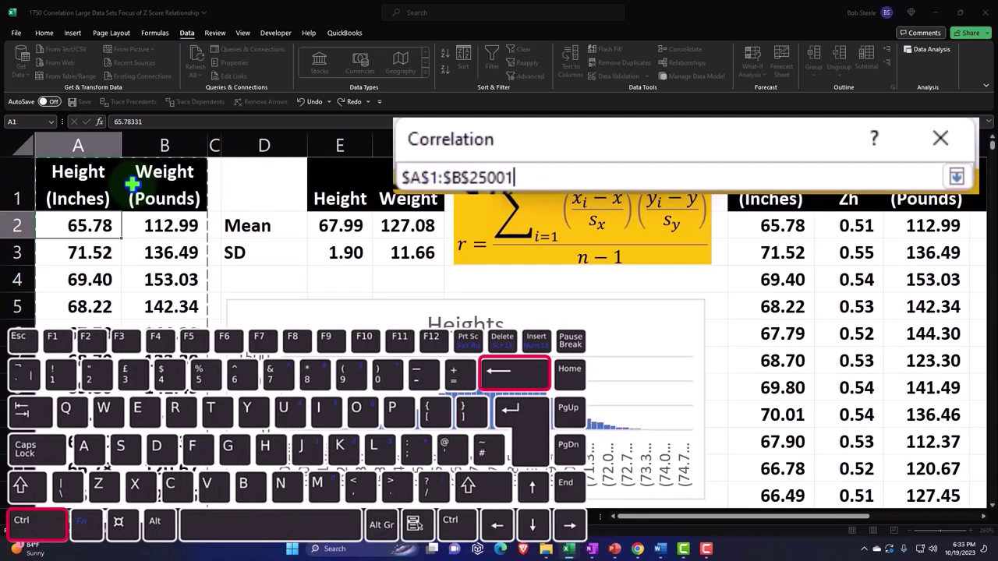
click(956, 177)
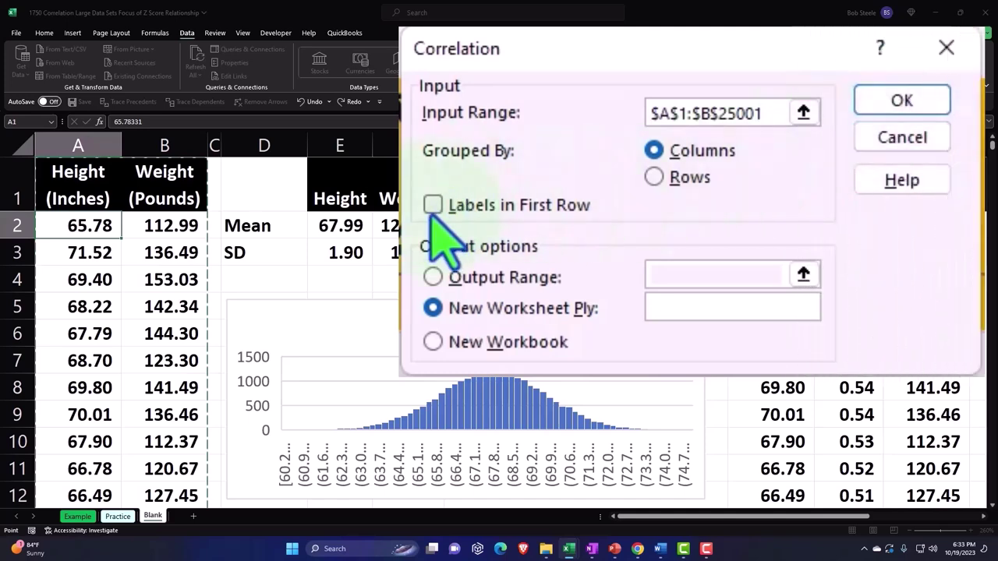
Use first-row labels, set the output range to R1, and run the correlation
click(432, 206)
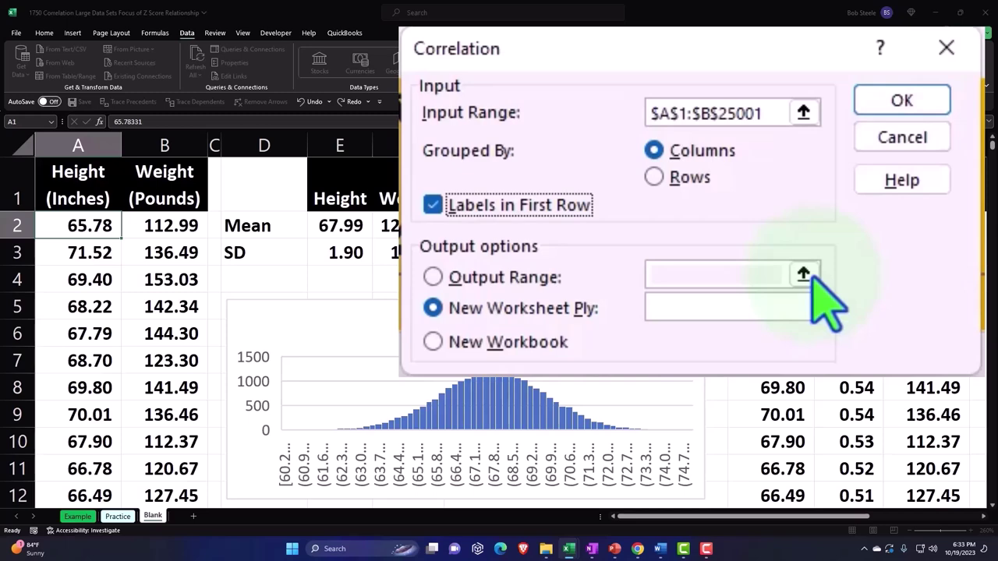
click(433, 277)
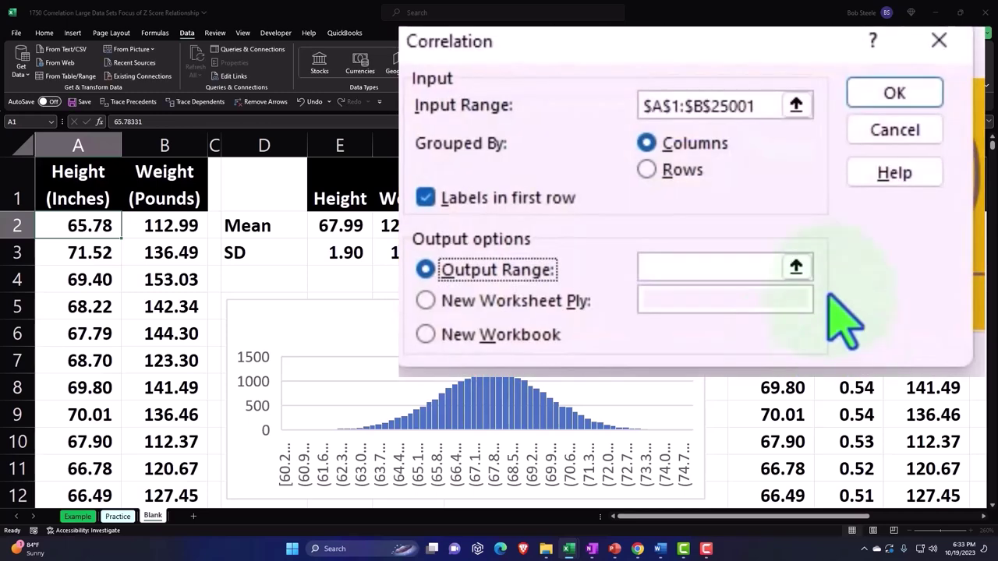
click(796, 266)
click(775, 222)
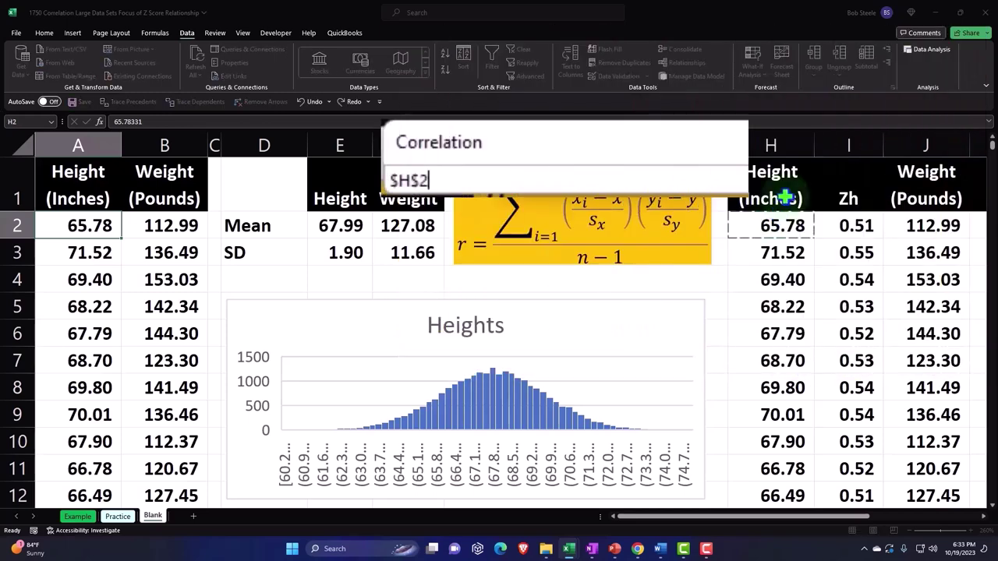
key(Right)
key(Right)
key(Right)
key(Right)
key(Right)
key(Right)
key(Right)
key(Left)
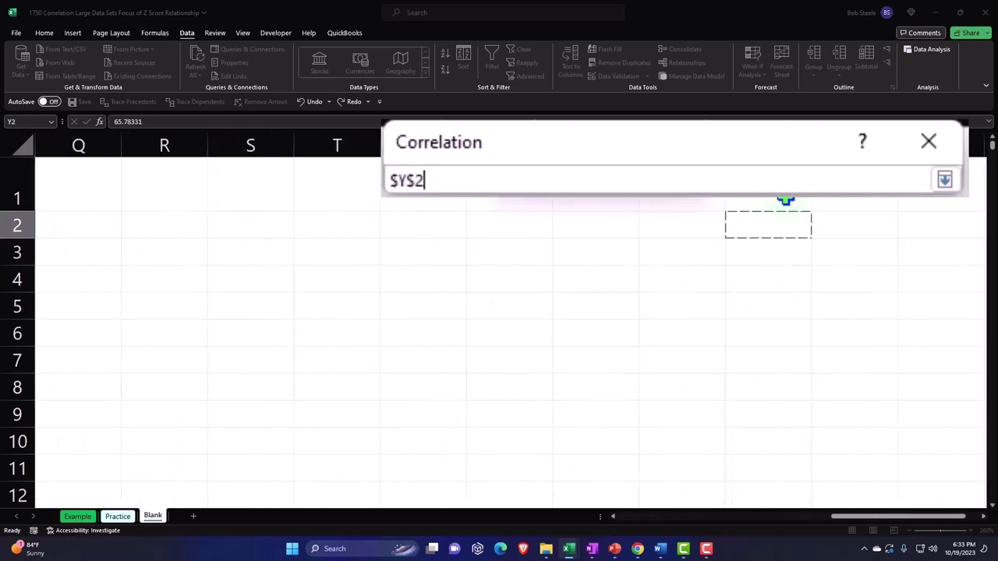
key(Left)
key(Left)
key(Left)
key(Right)
key(Right)
key(Right)
key(Right)
key(Right)
key(Right)
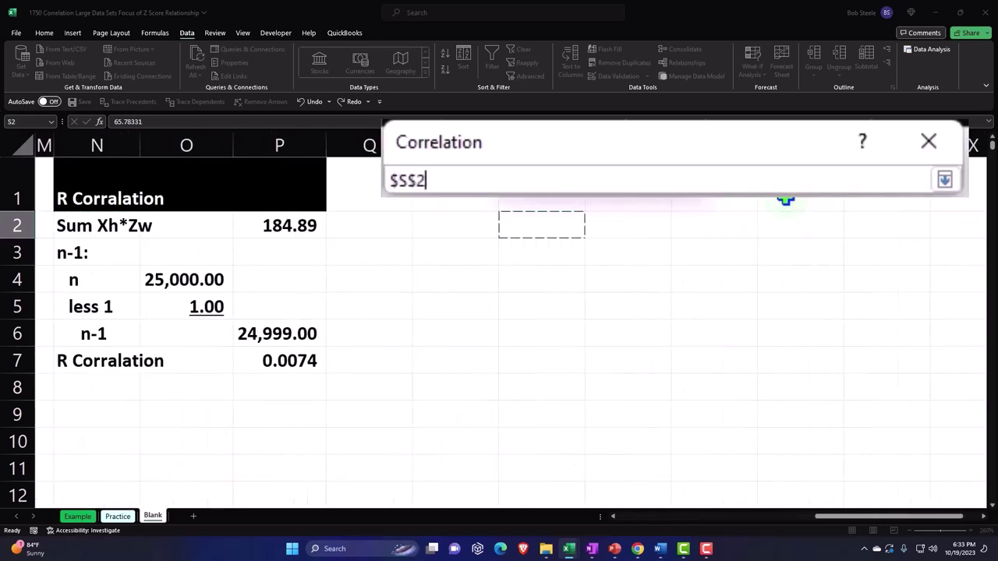
key(Left)
key(Up)
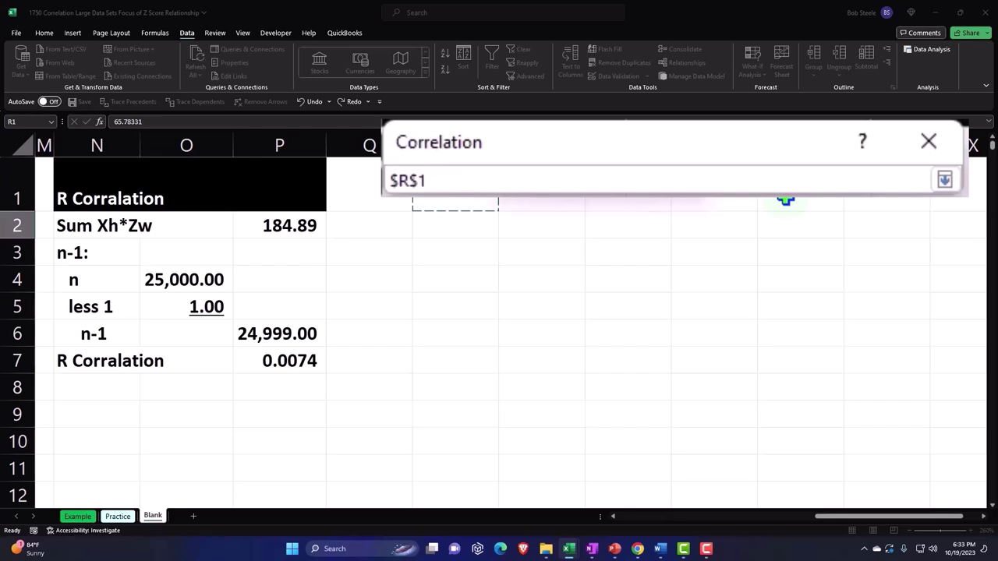
click(945, 181)
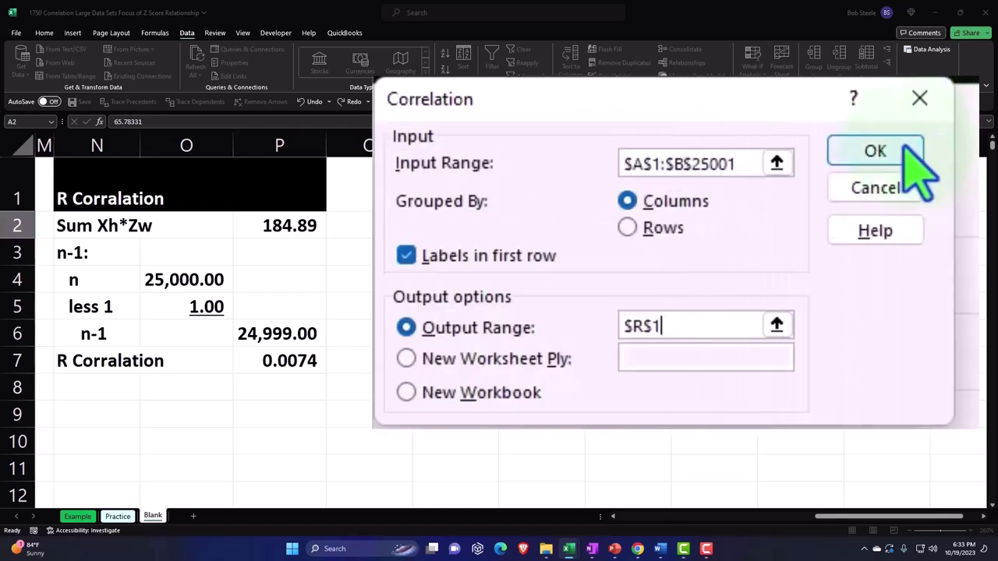
click(905, 149)
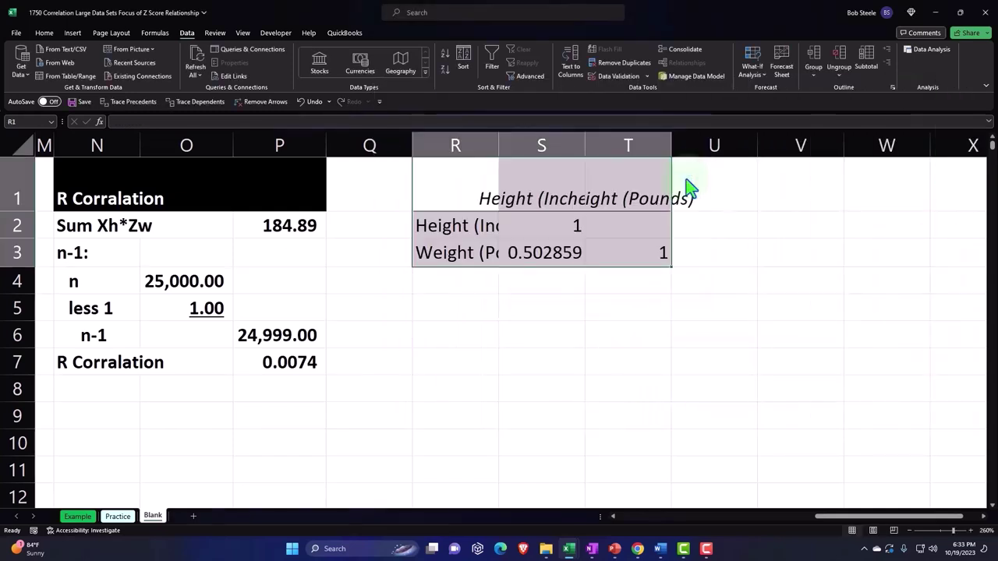
Inspect the 0.502859 correlation and widen column R to fit the row labels
click(641, 314)
click(558, 261)
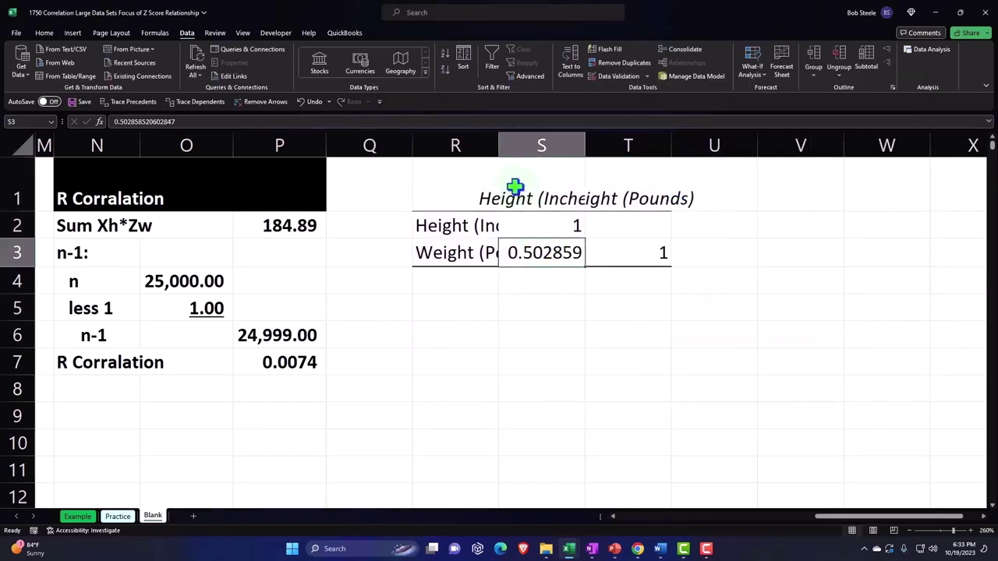
drag(499, 145, 529, 146)
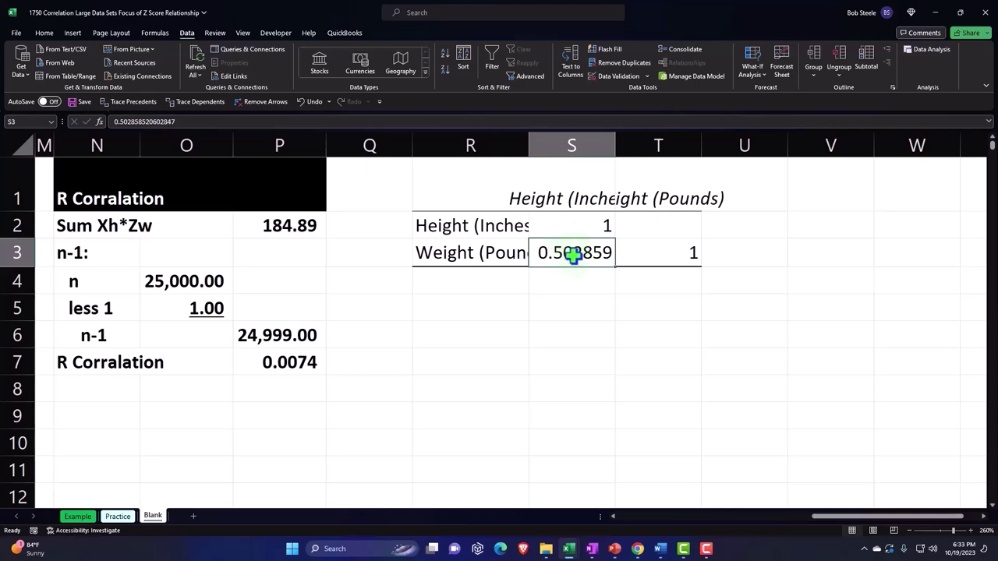
Review the height mean in E2, standard deviation in E3, and the Zh formula in I2
key(Left)
key(Left)
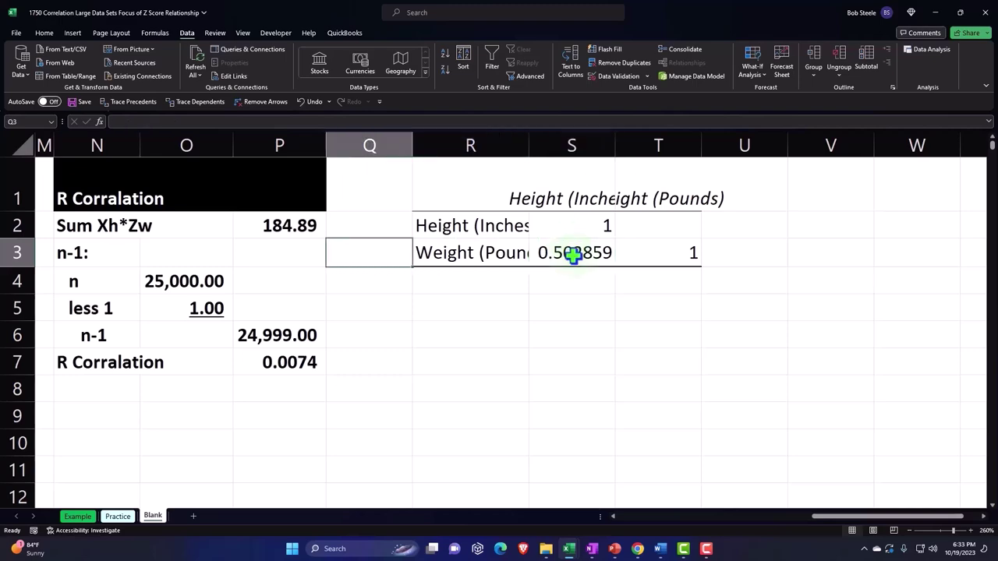
key(Left)
key(Left)
key(Left)
key(Left)
key(Left)
key(Left)
key(Left)
key(Left)
key(Left)
key(Left)
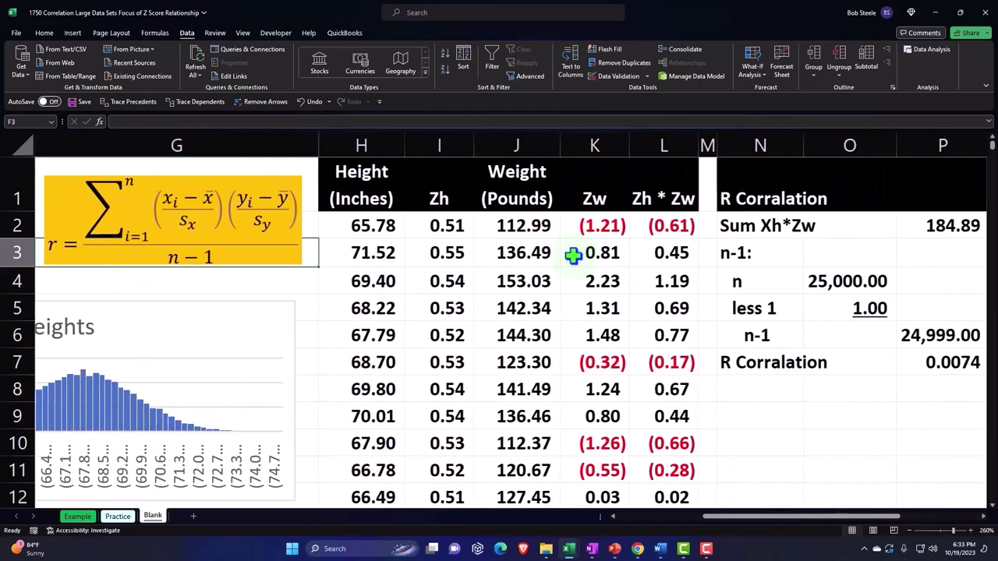
key(Left)
key(Left)
key(Left)
key(Left)
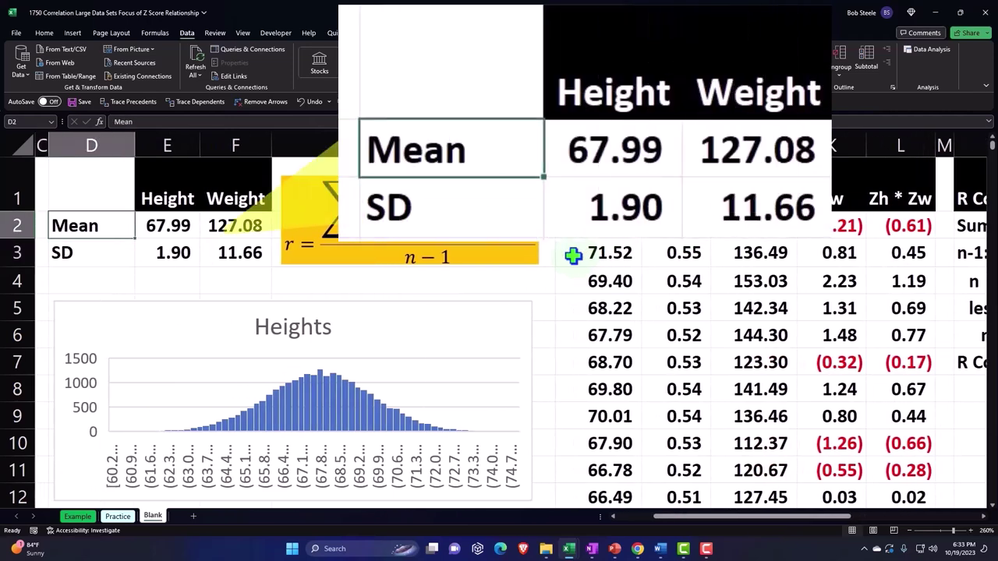
key(Up)
key(Right)
key(Right)
key(Down)
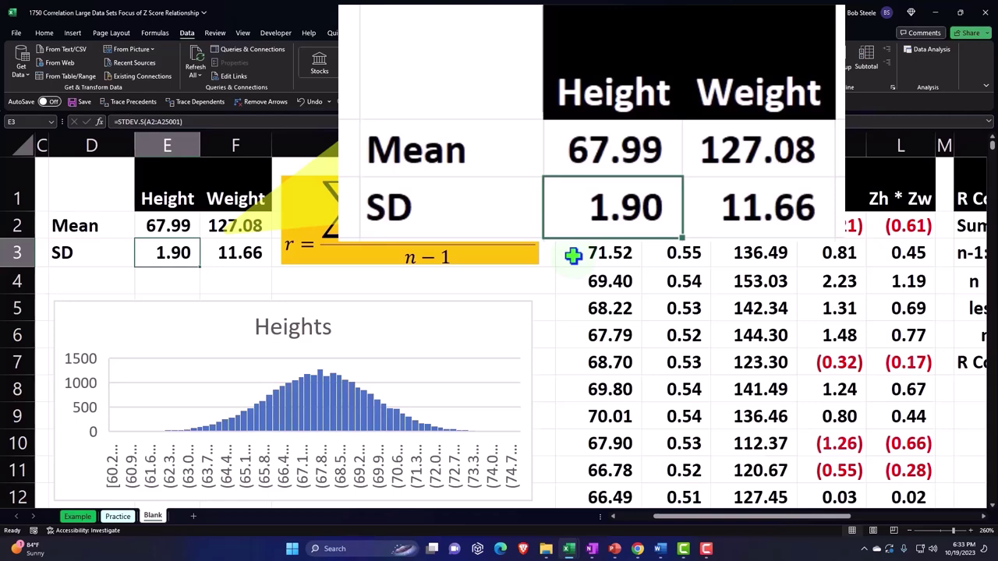
key(Right)
key(Right)
key(Right)
key(Right)
key(Up)
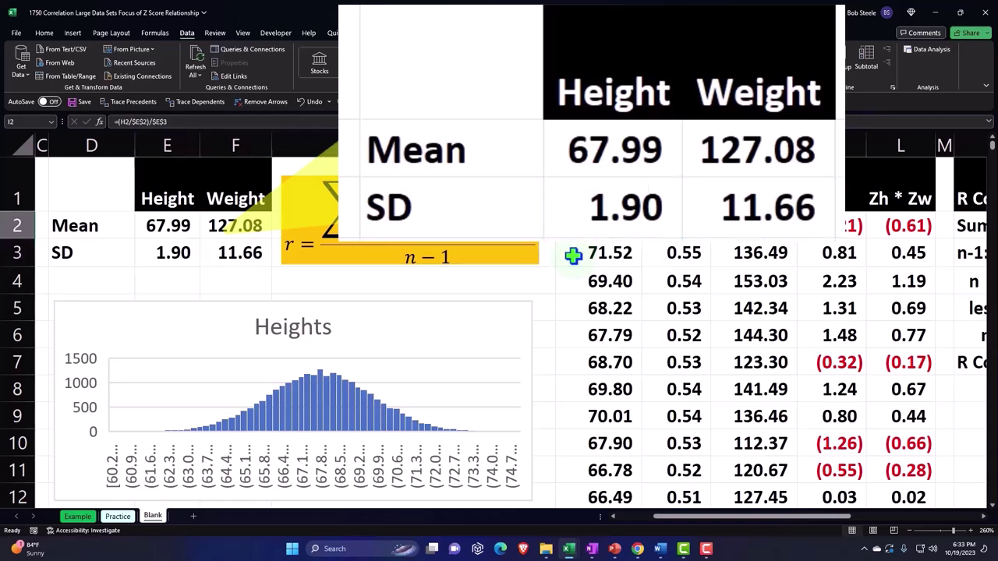
Change I2 to =(H2-$E$2)/$E$3 and fill it down column I
double_click(681, 226)
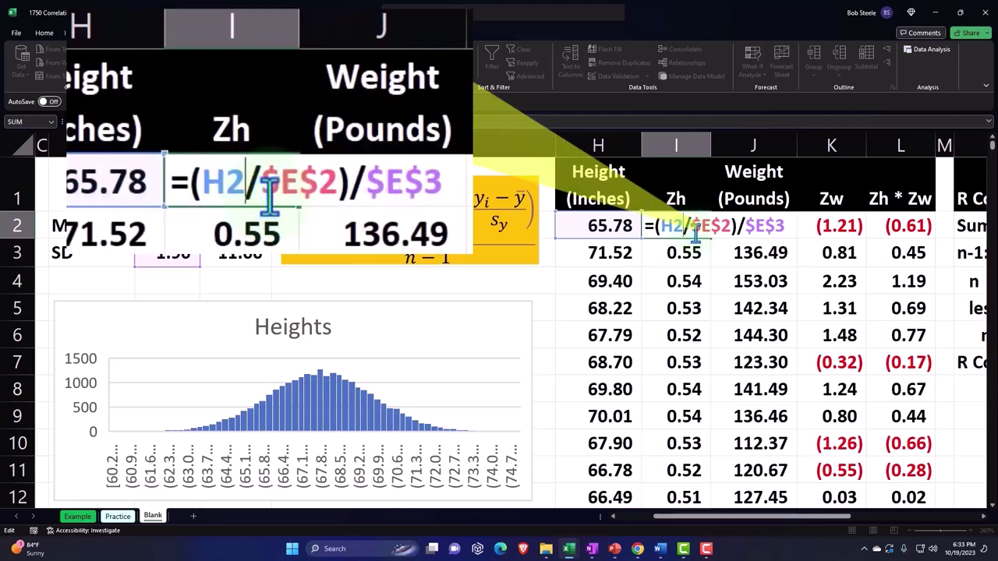
click(694, 232)
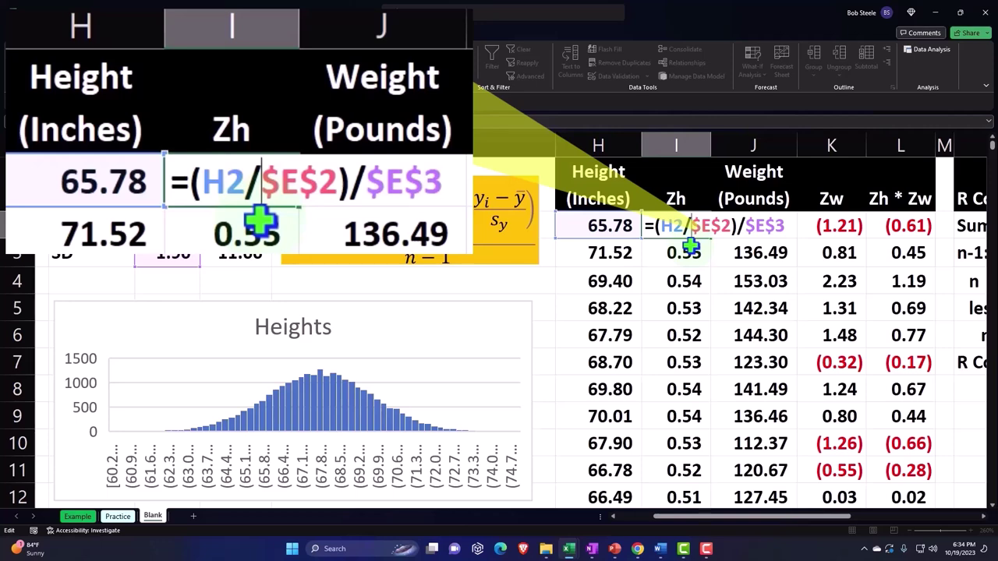
key(BackSpace)
text(-)
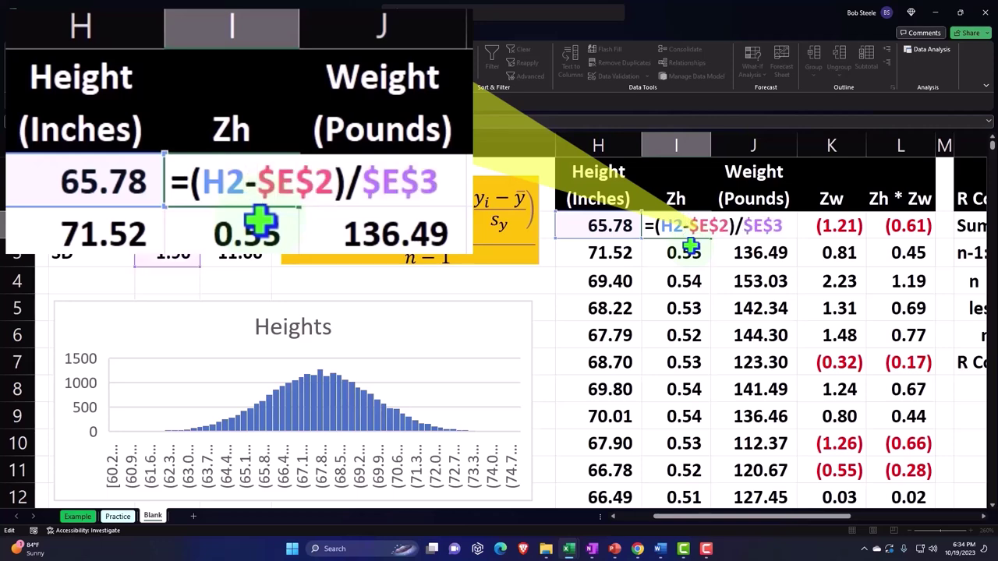
key(Return)
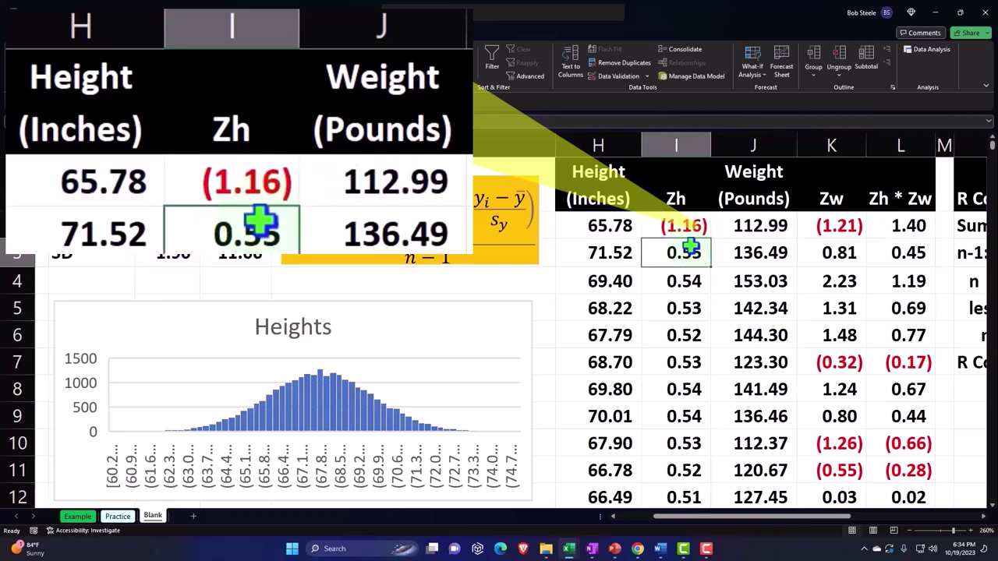
key(Up)
double_click(710, 239)
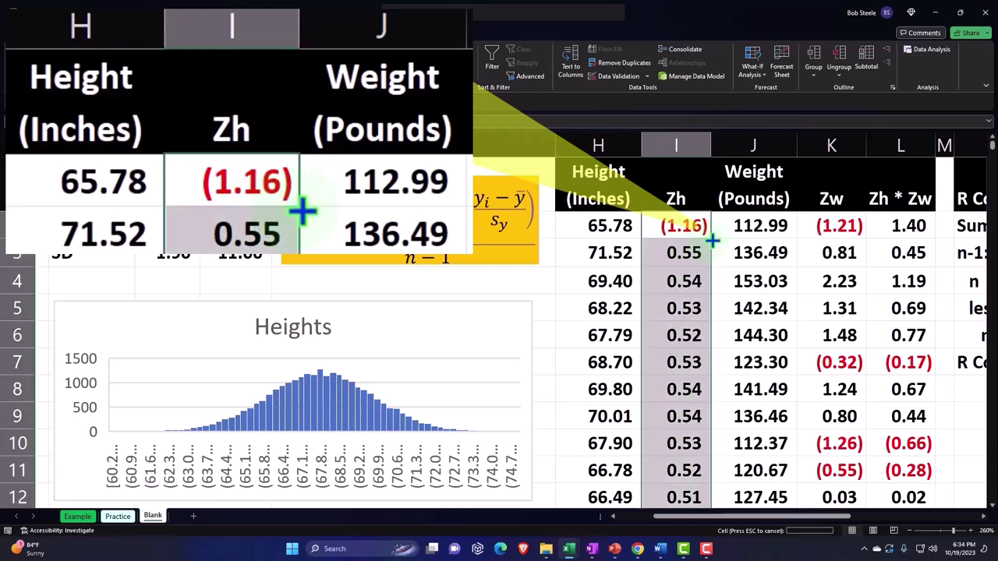
Compare the recalculated R Corralation of 0.5029 with the table's 0.502859
click(696, 226)
key(Right)
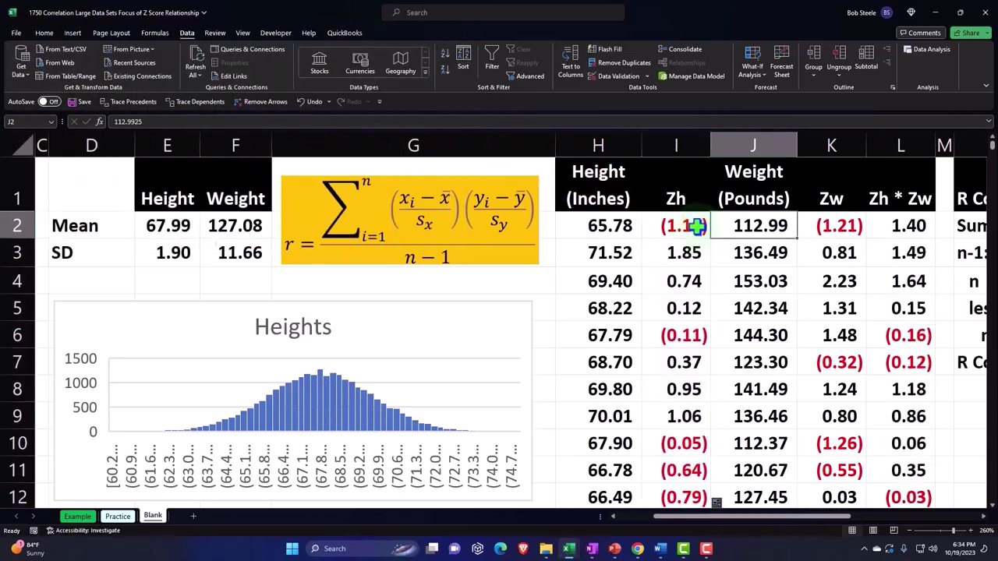
key(Right)
key(Right)
key(Right)
key(Right)
key(Right)
key(Right)
key(Right)
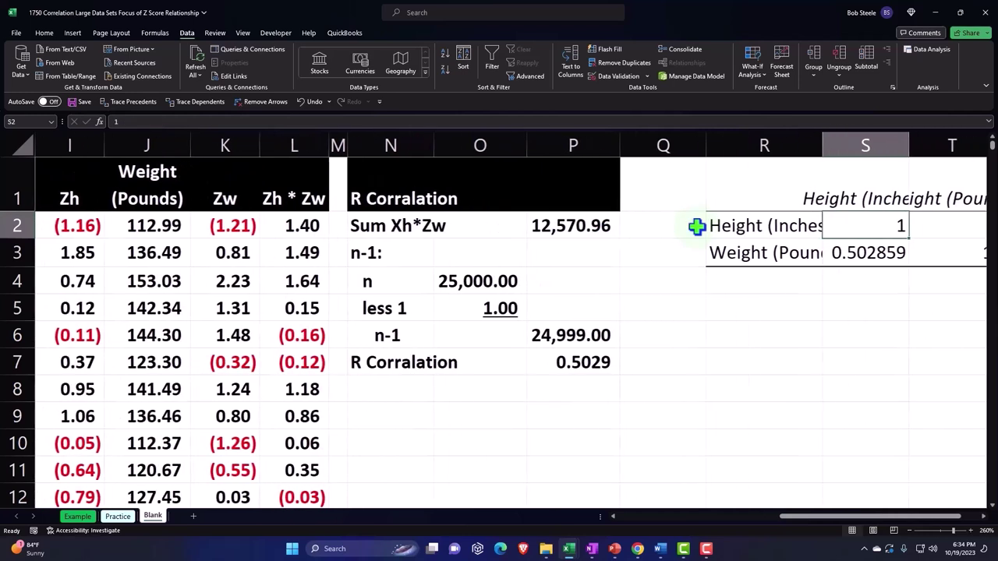
click(607, 360)
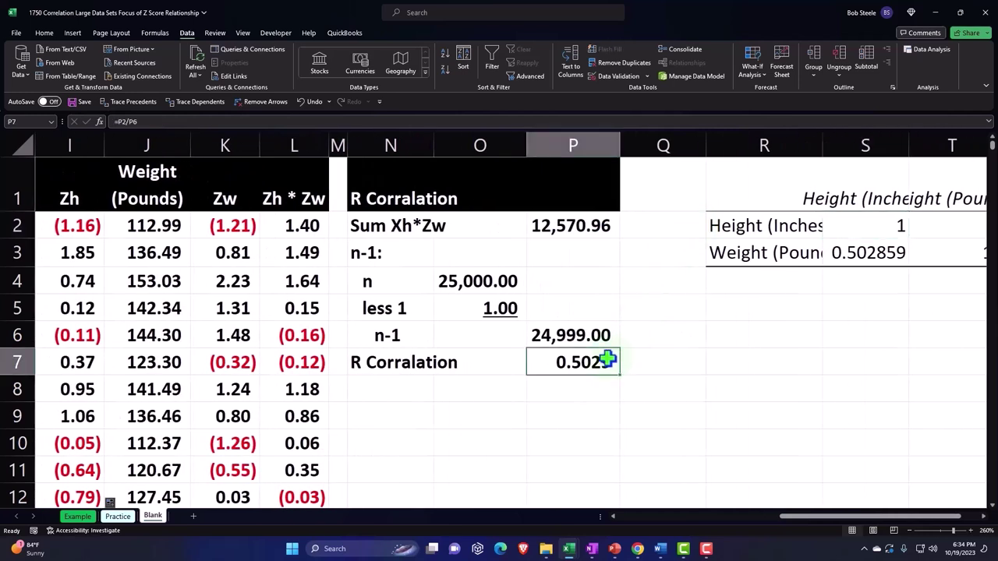
click(764, 331)
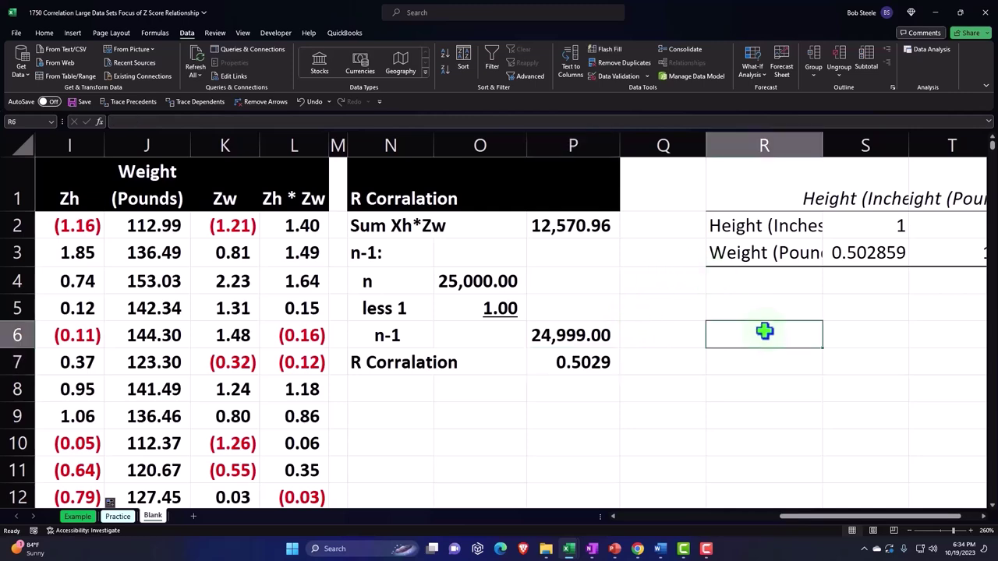
key(Right)
key(Right)
key(Right)
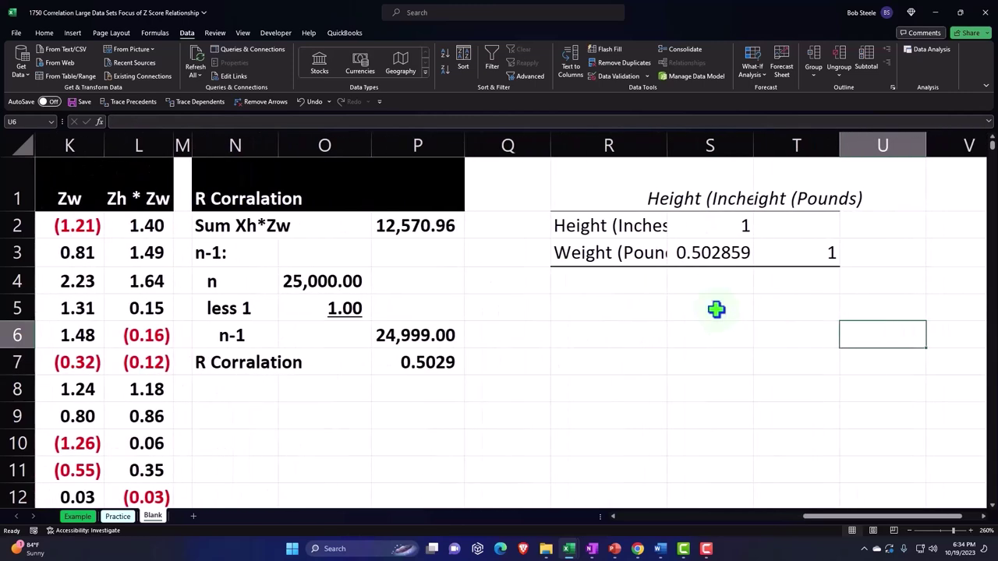
click(721, 251)
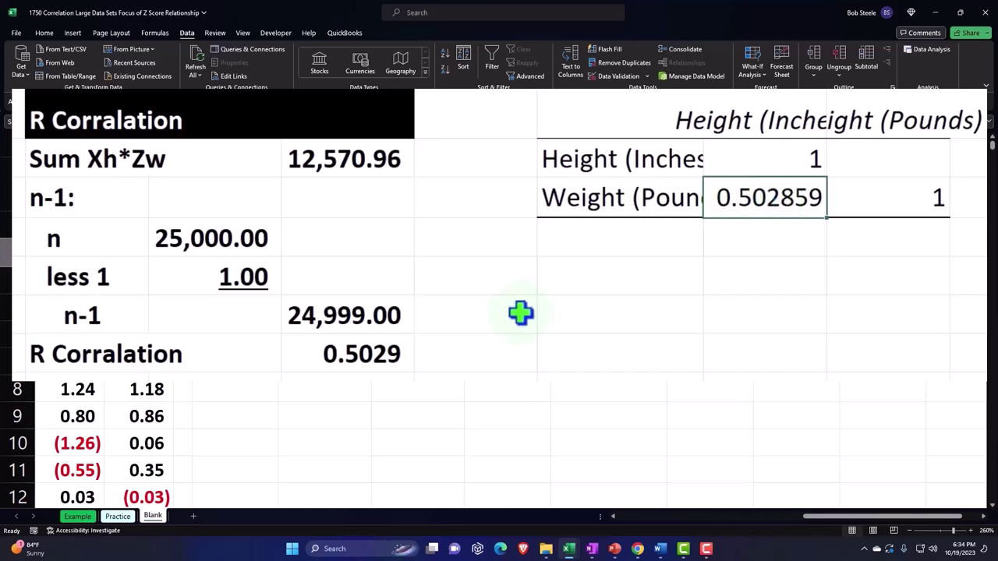
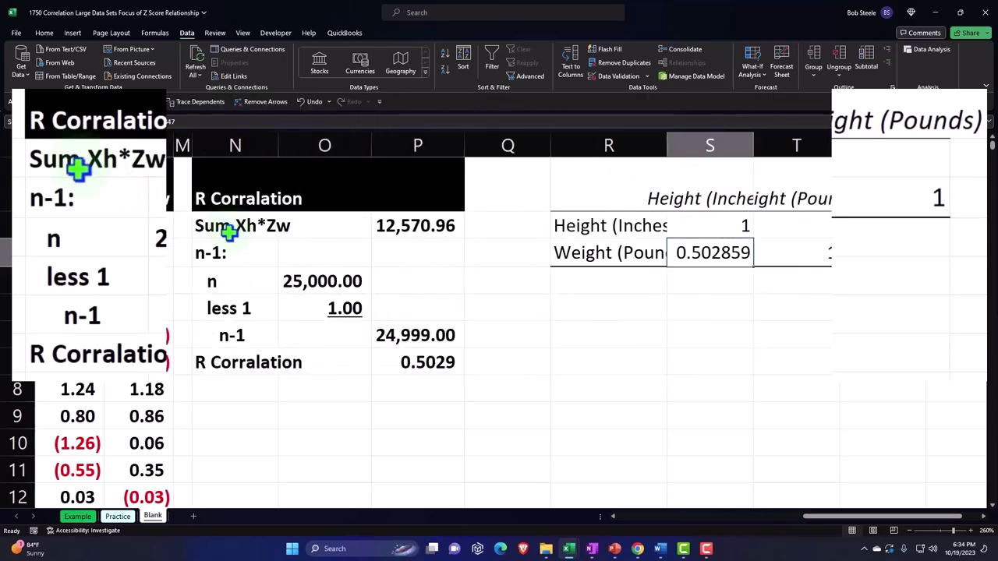
Underline the 24,999.00 value in P6
click(397, 337)
click(44, 34)
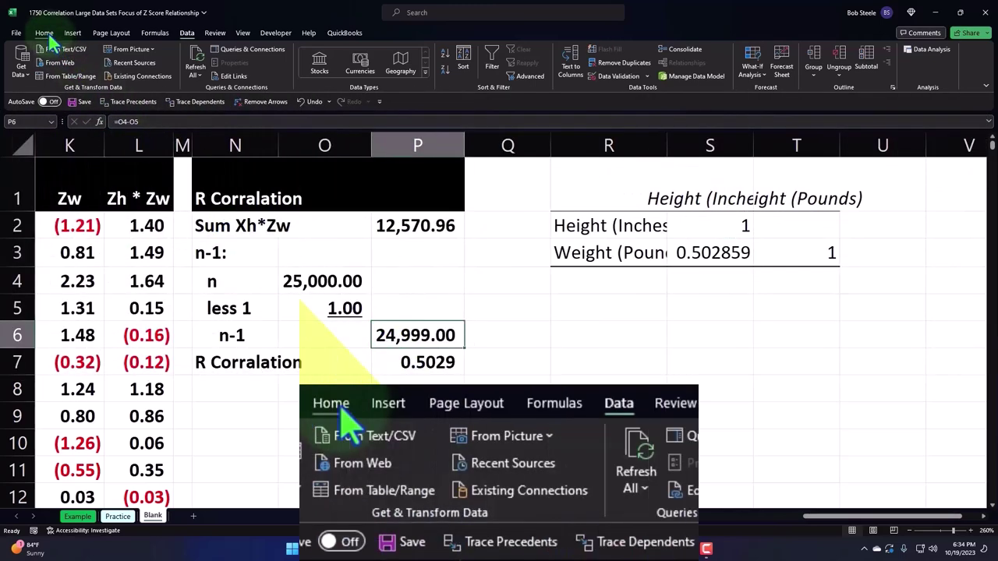
click(133, 70)
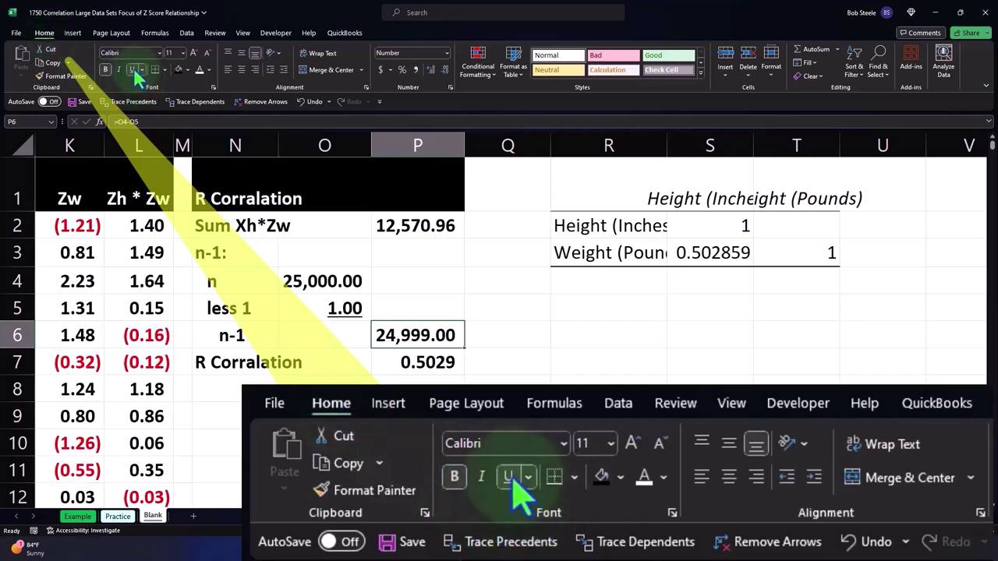
Give the correlation matrix header cells R1:T1 a black fill with white font
click(312, 363)
click(597, 175)
drag(597, 176, 783, 174)
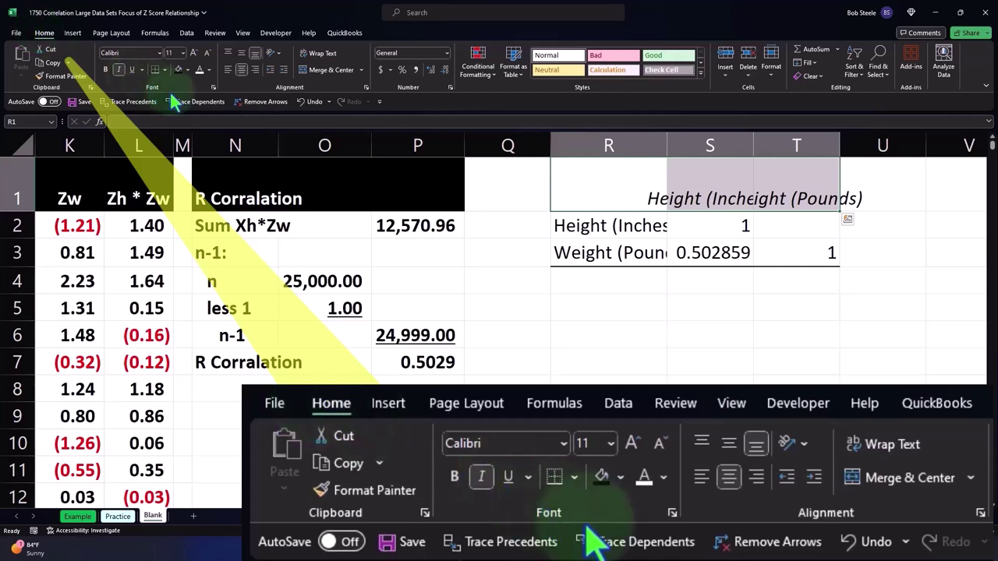
click(177, 69)
click(200, 69)
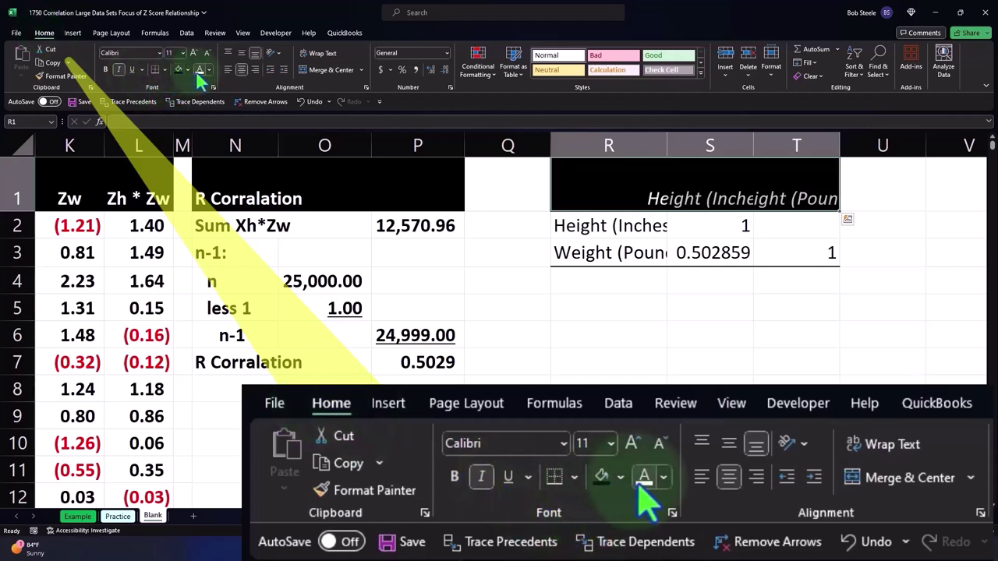
Wrap the Height and Weight header text in S1:T1
click(609, 312)
drag(708, 195, 766, 196)
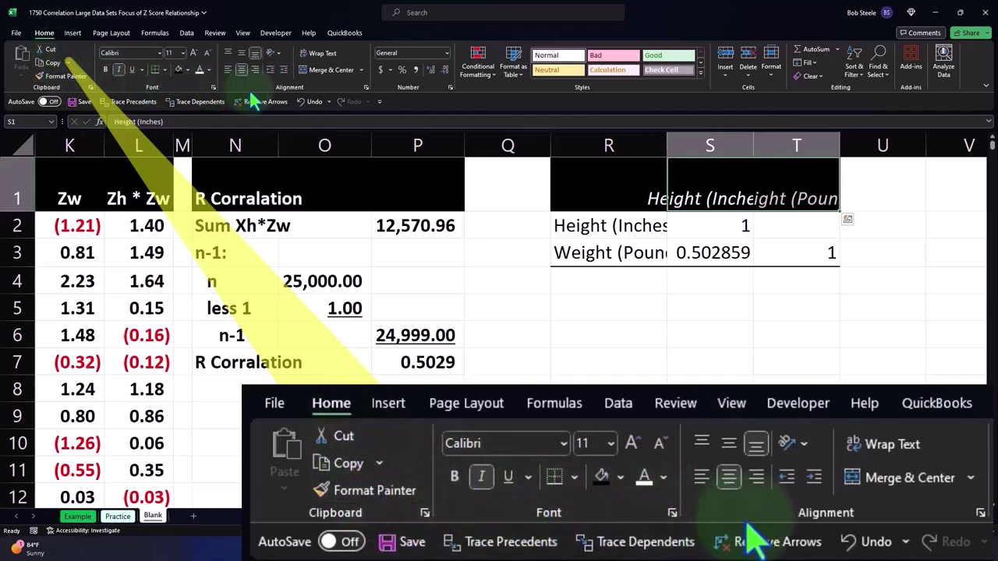
click(322, 54)
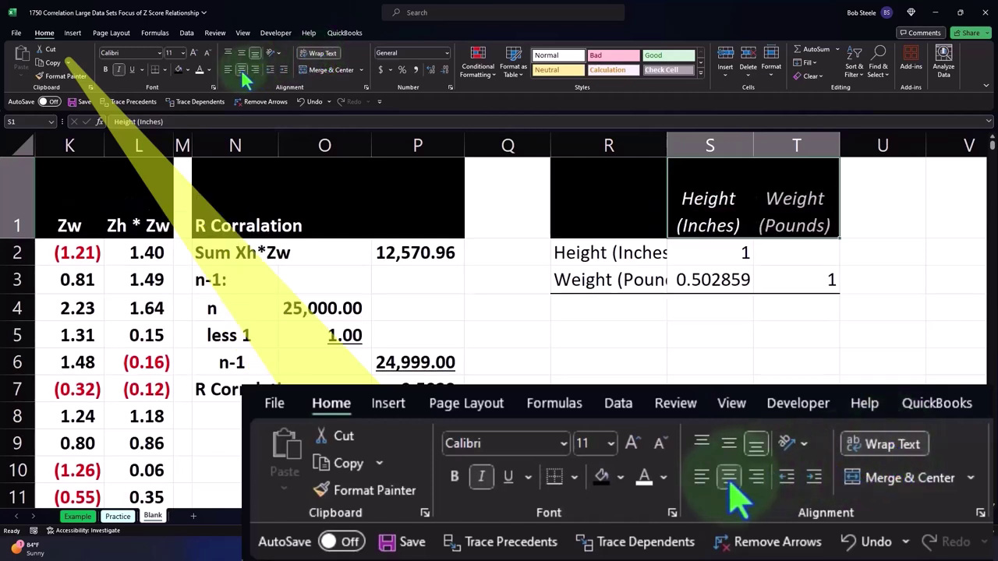
click(595, 294)
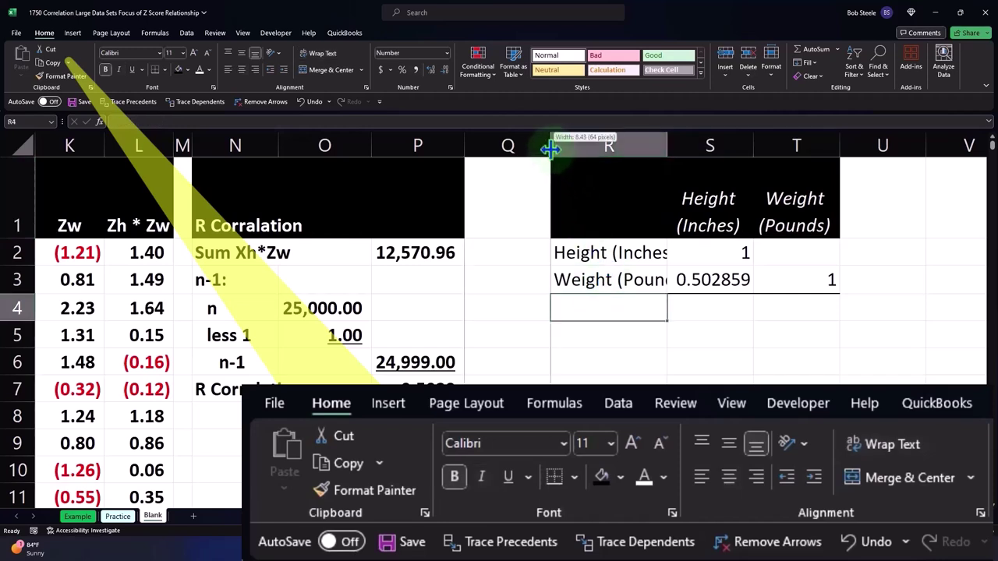
Narrow spacer column Q and return to the start of the data
drag(551, 147, 482, 148)
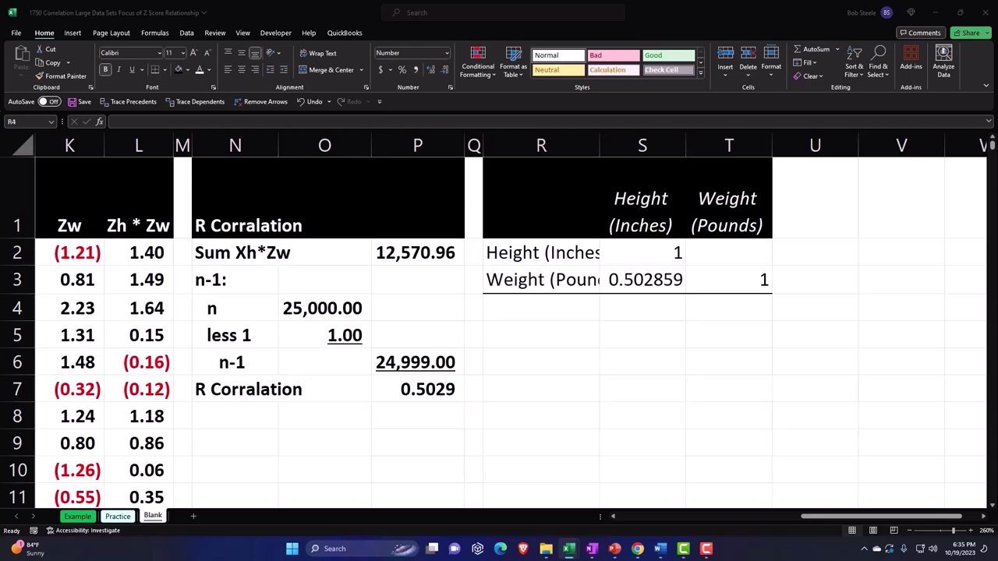
click(546, 371)
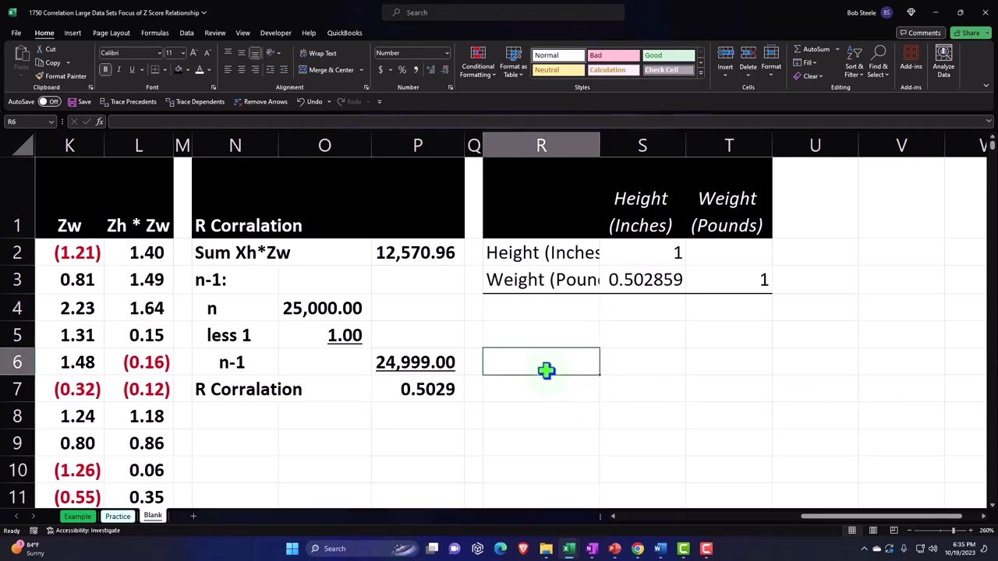
key(Home)
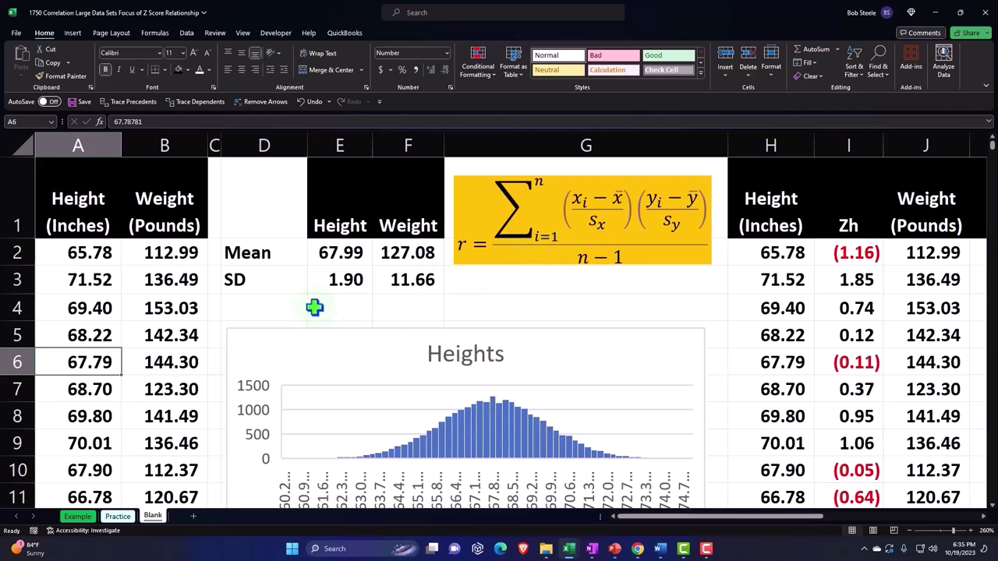
click(72, 33)
click(187, 32)
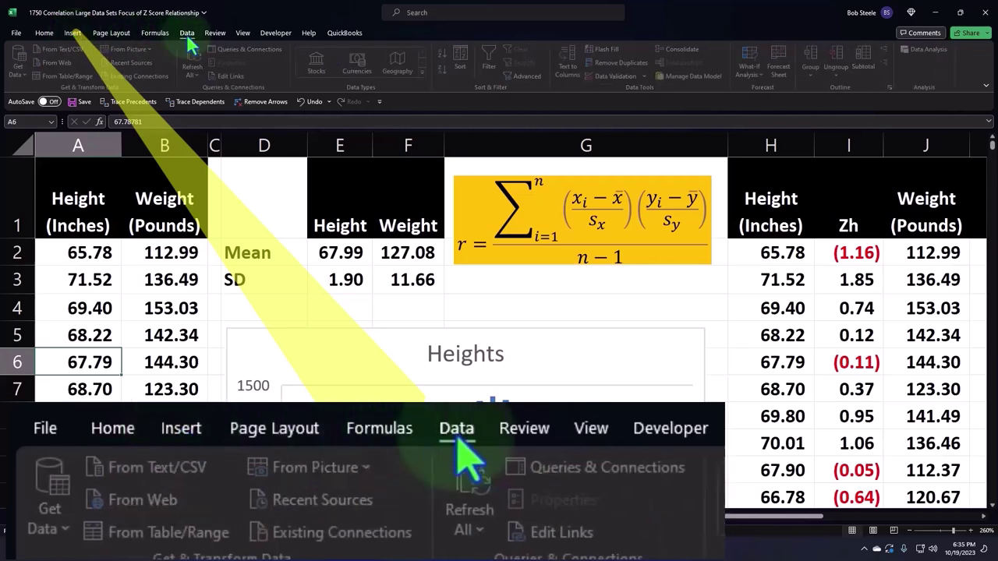
click(930, 51)
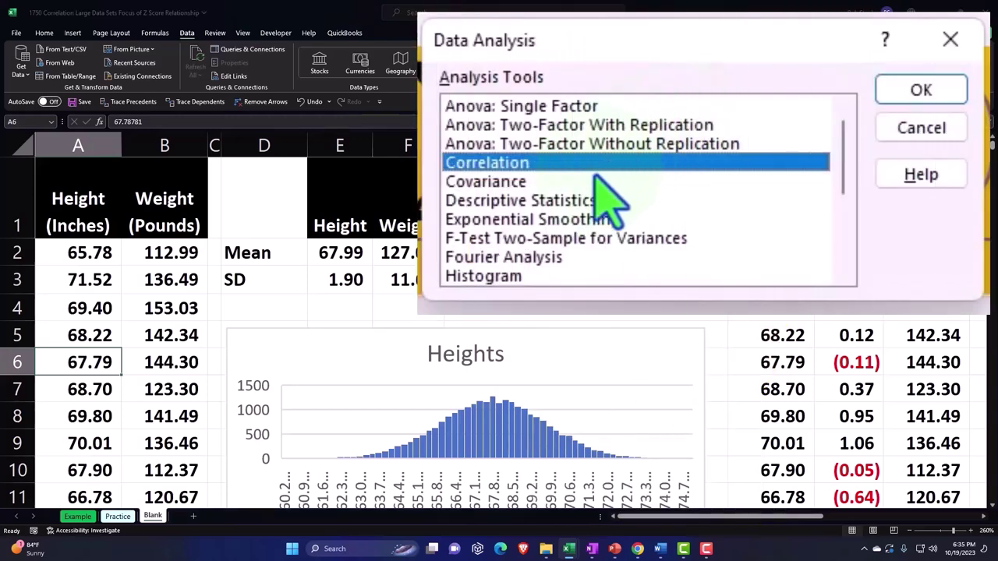
click(566, 201)
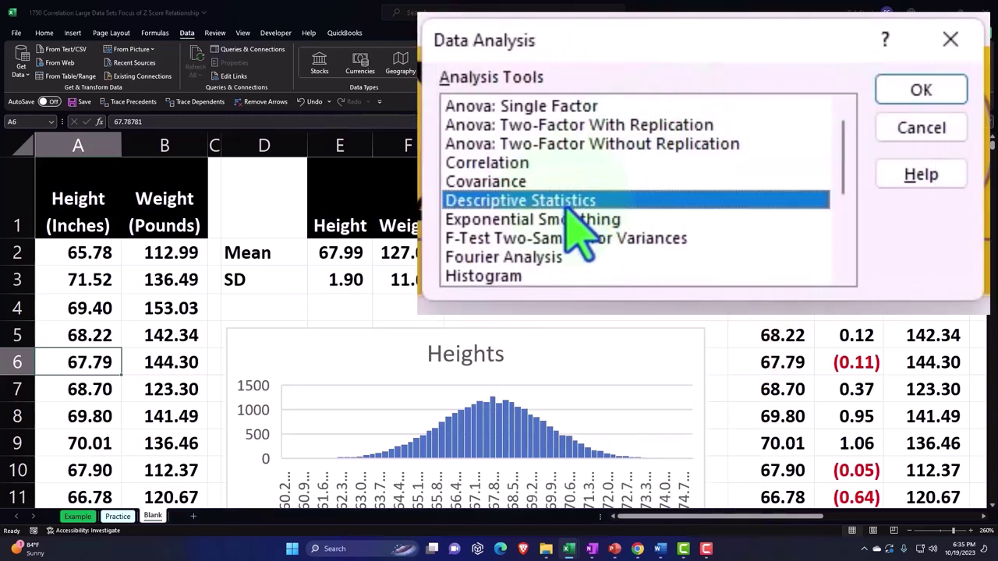
click(921, 90)
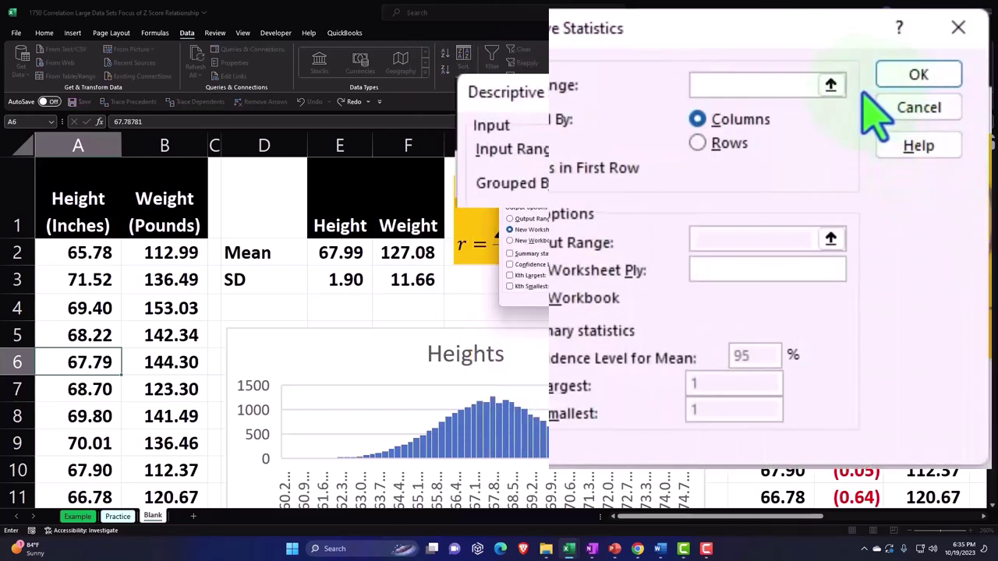
click(832, 85)
click(67, 212)
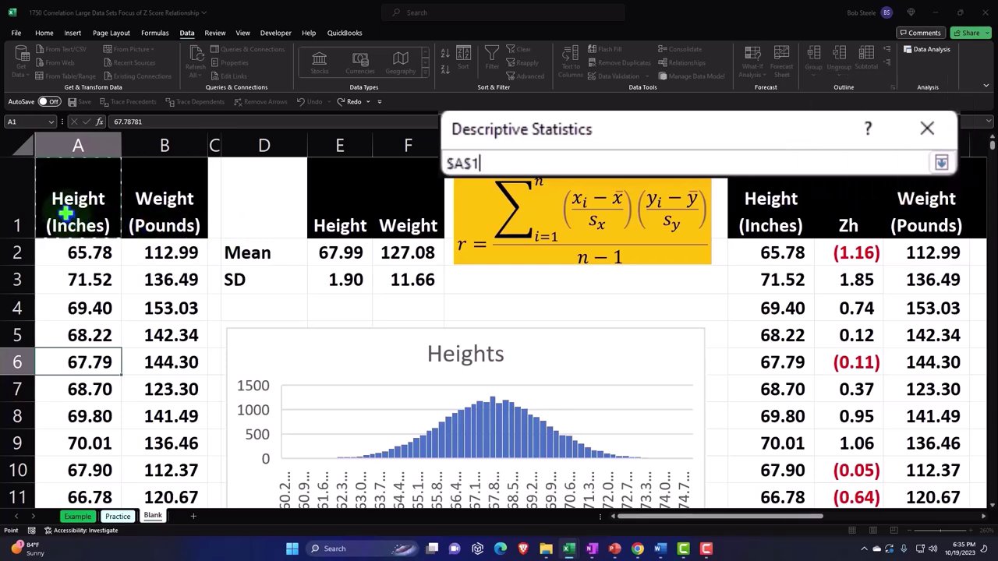
click(66, 212)
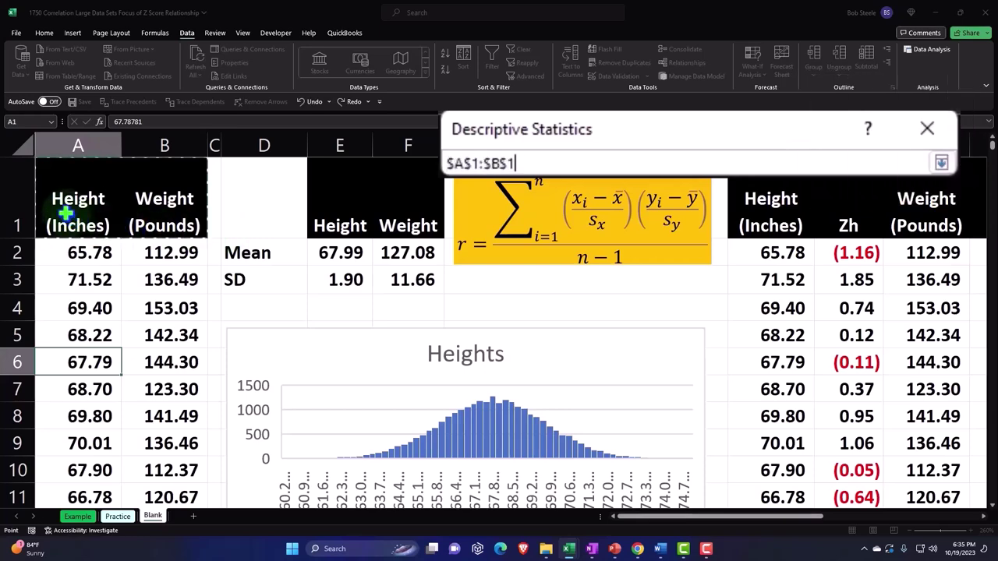
key(ctrl+shift+Down)
key(ctrl+BackSpace)
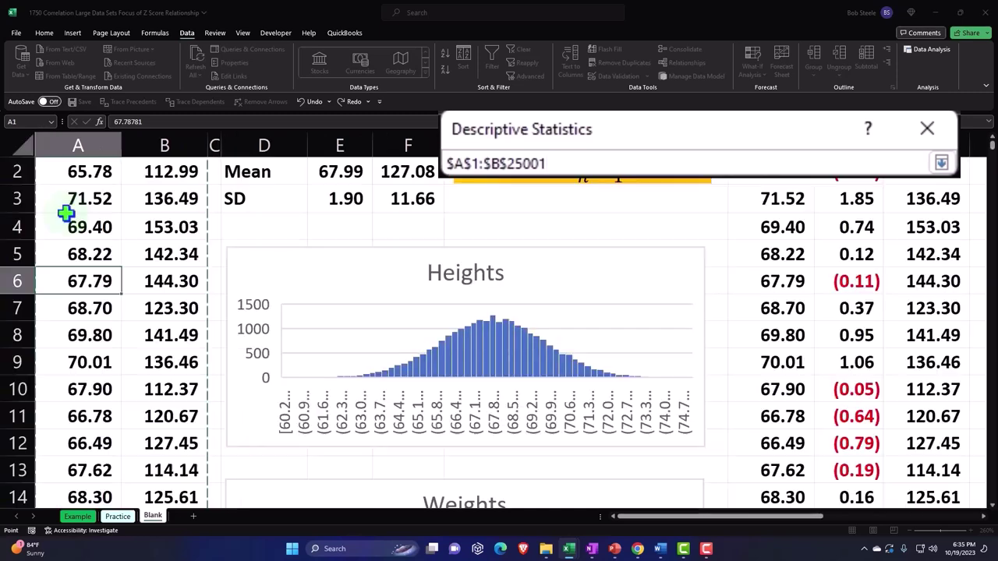
scroll(184, 248, up, 1)
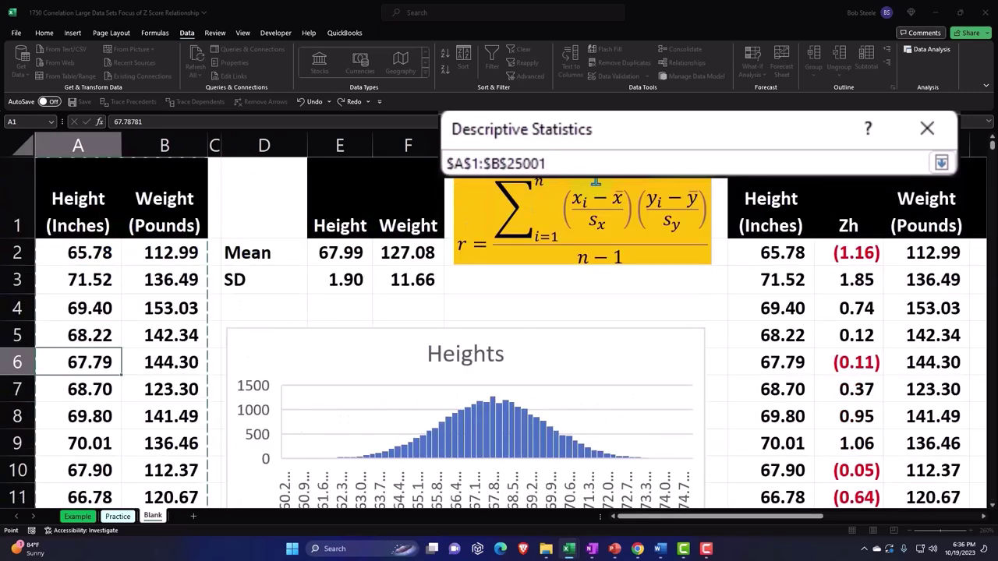
click(941, 162)
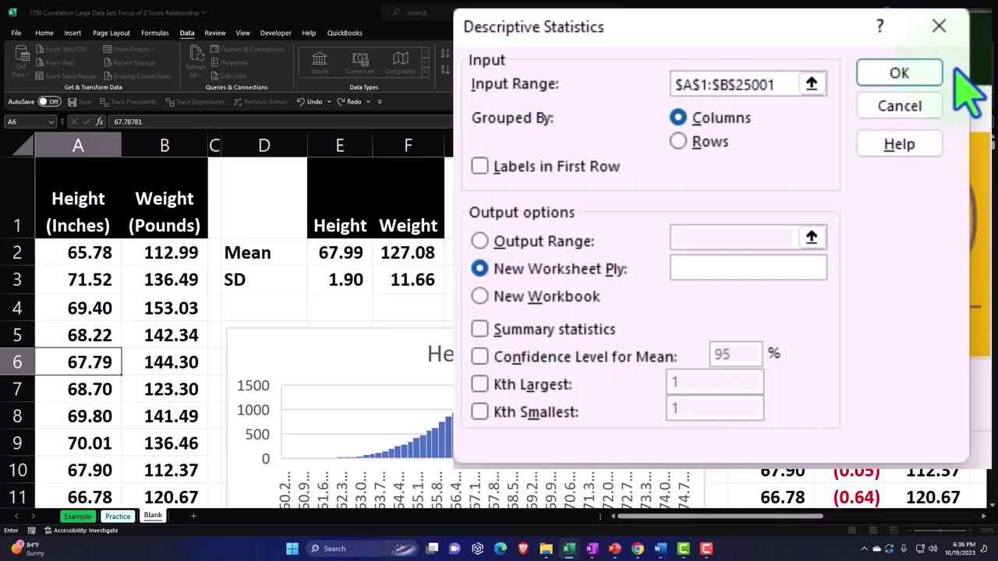
click(479, 166)
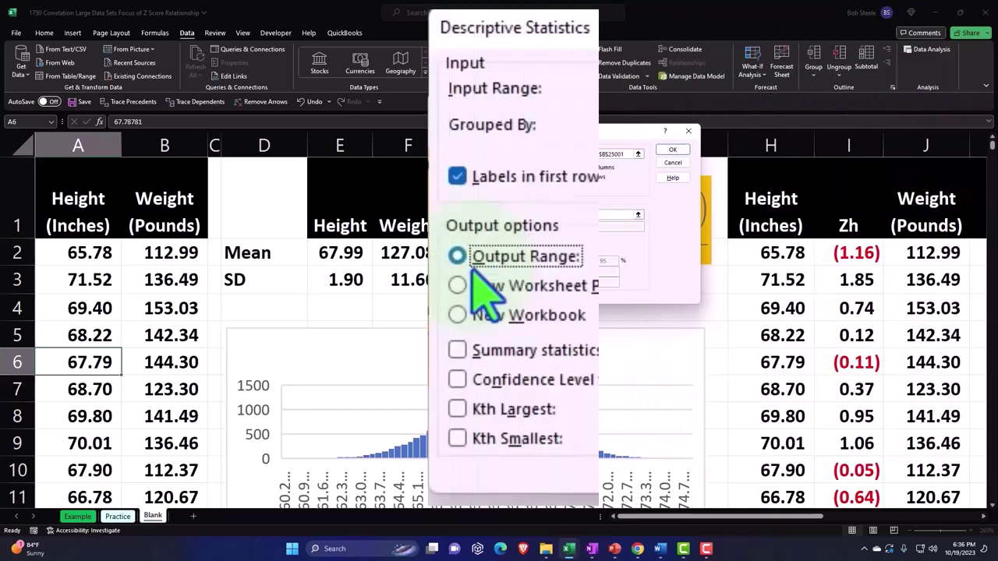
click(673, 252)
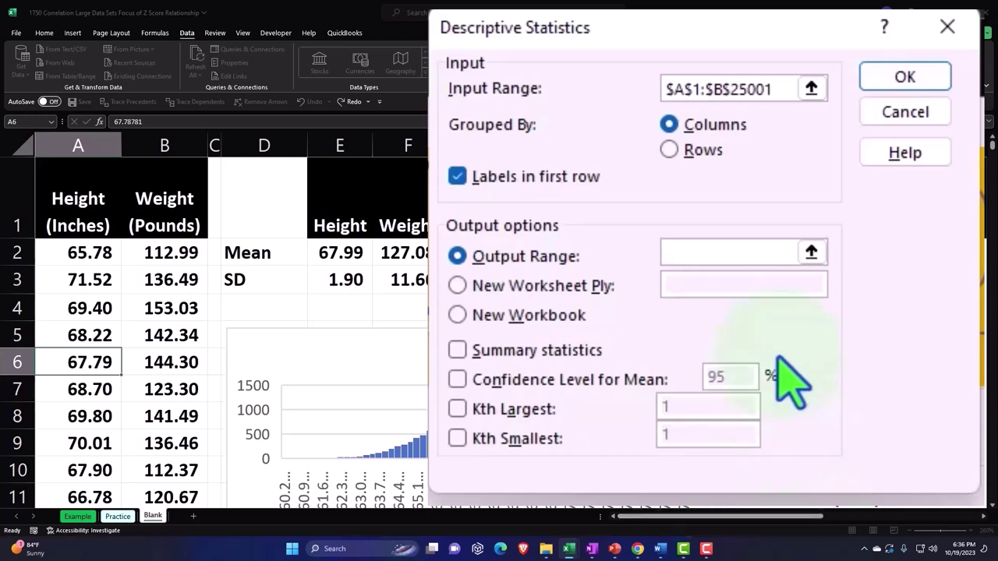
click(810, 252)
click(826, 226)
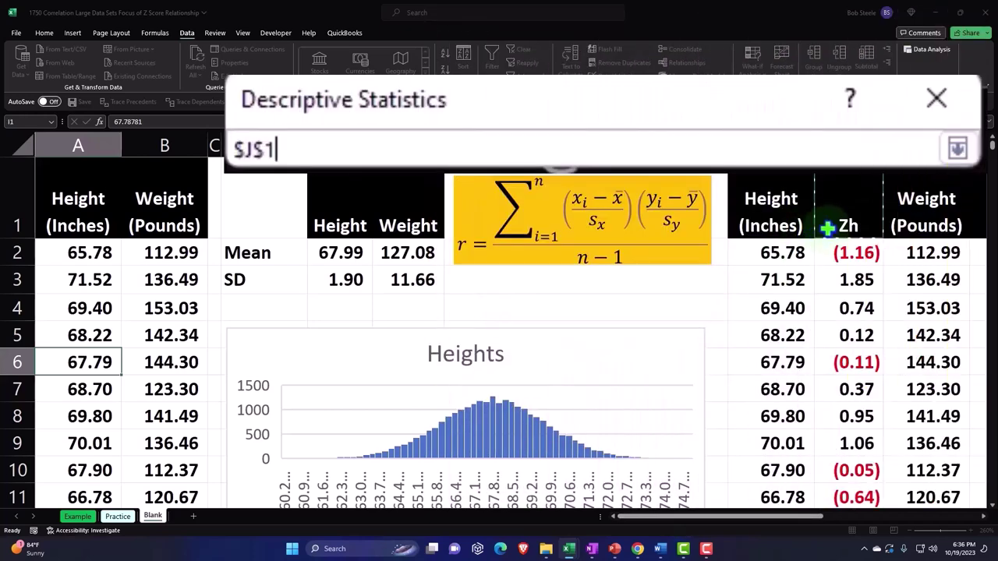
scroll(826, 227, right, 4)
click(827, 227)
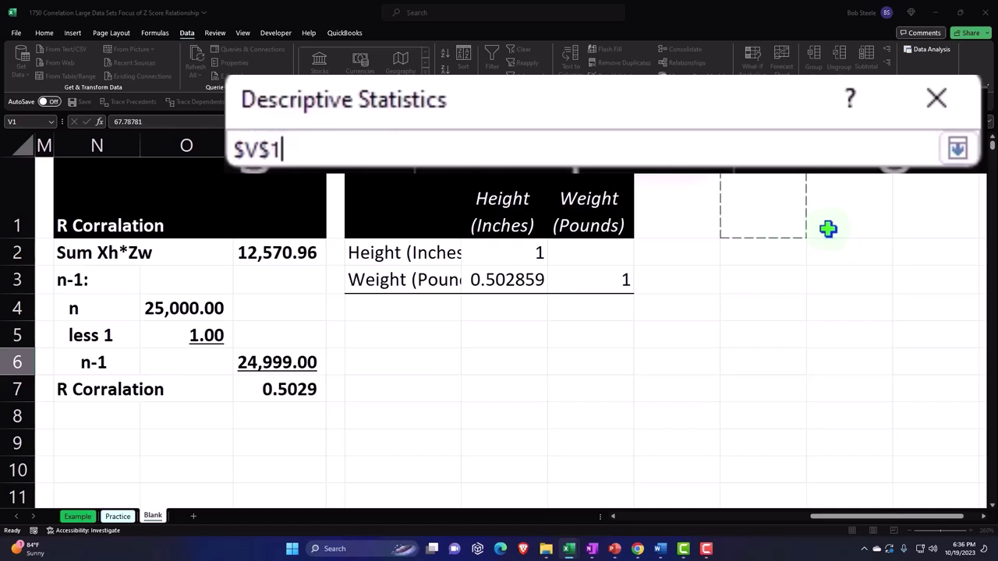
click(957, 148)
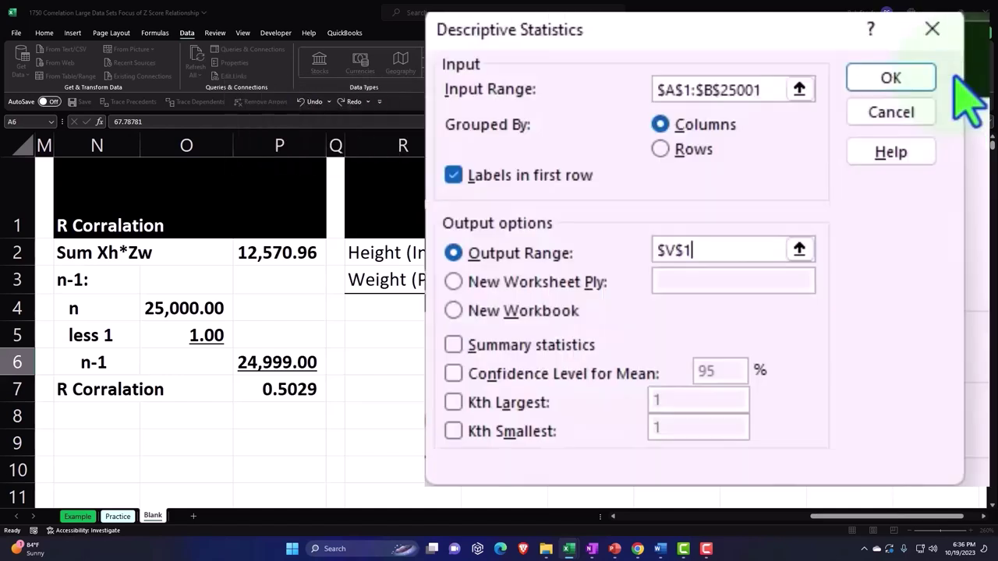
click(454, 374)
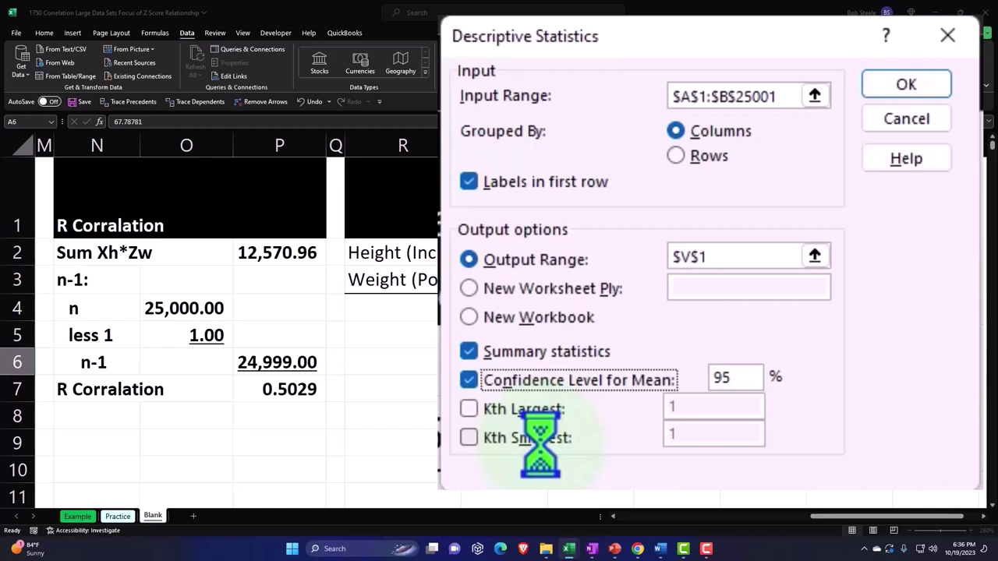
click(671, 148)
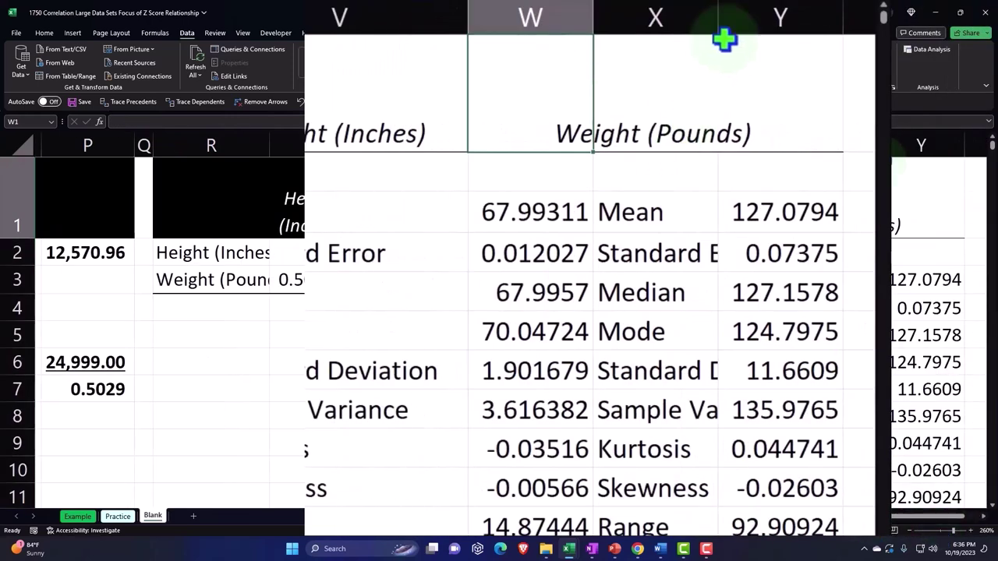
drag(718, 18, 790, 18)
click(513, 211)
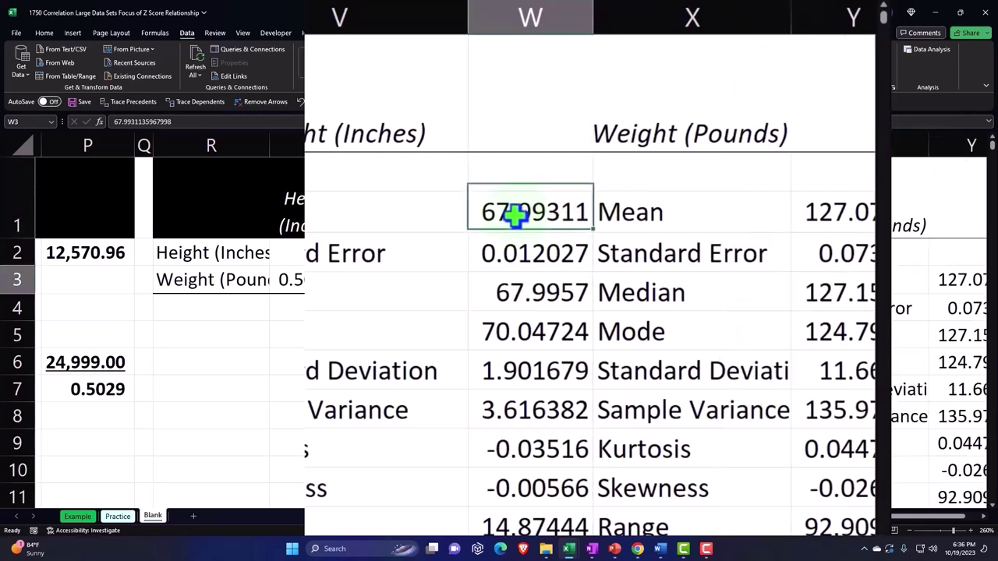
click(516, 215)
key(Left)
key(Left)
key(Left)
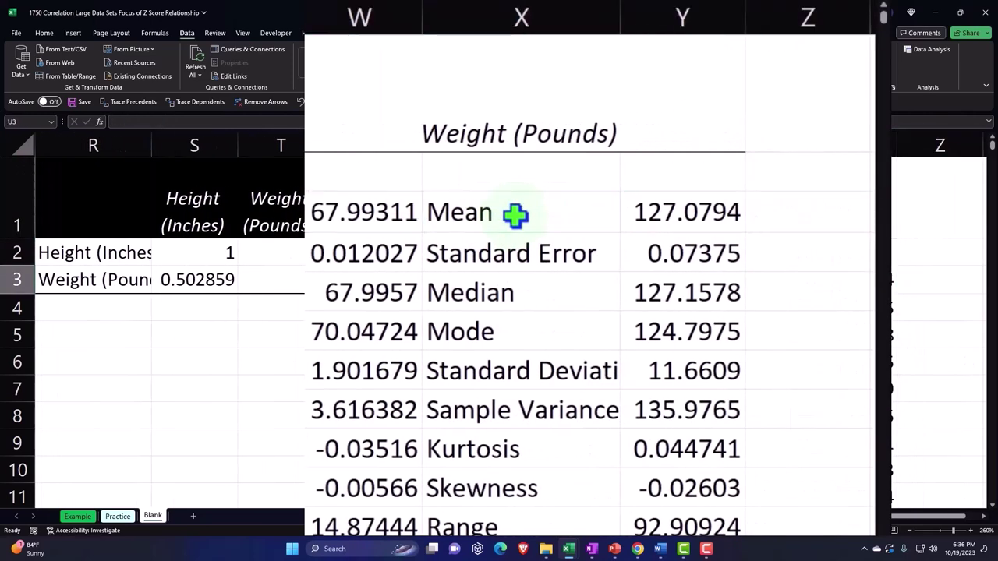
key(Down)
key(Down)
key(Down)
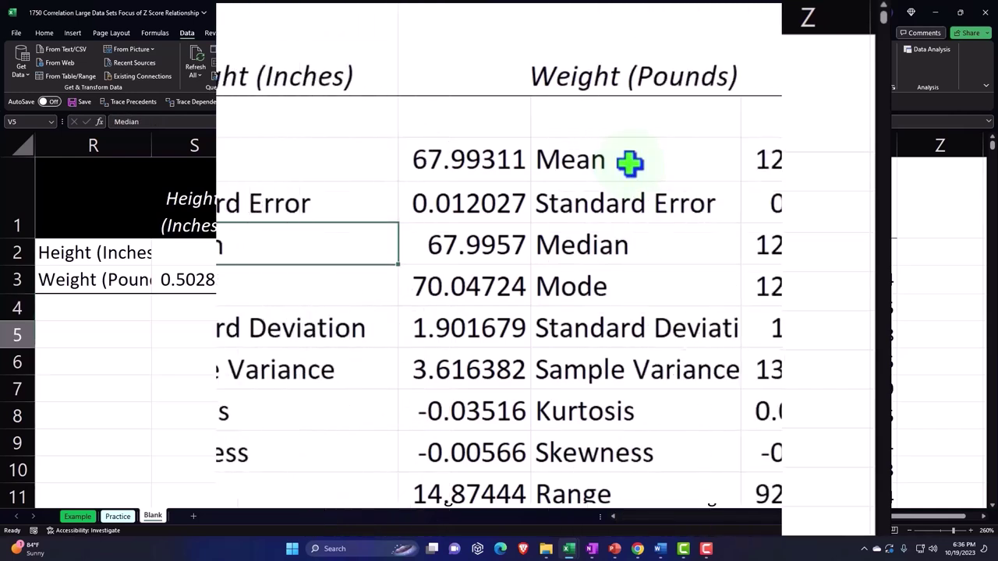
key(Down)
key(Down)
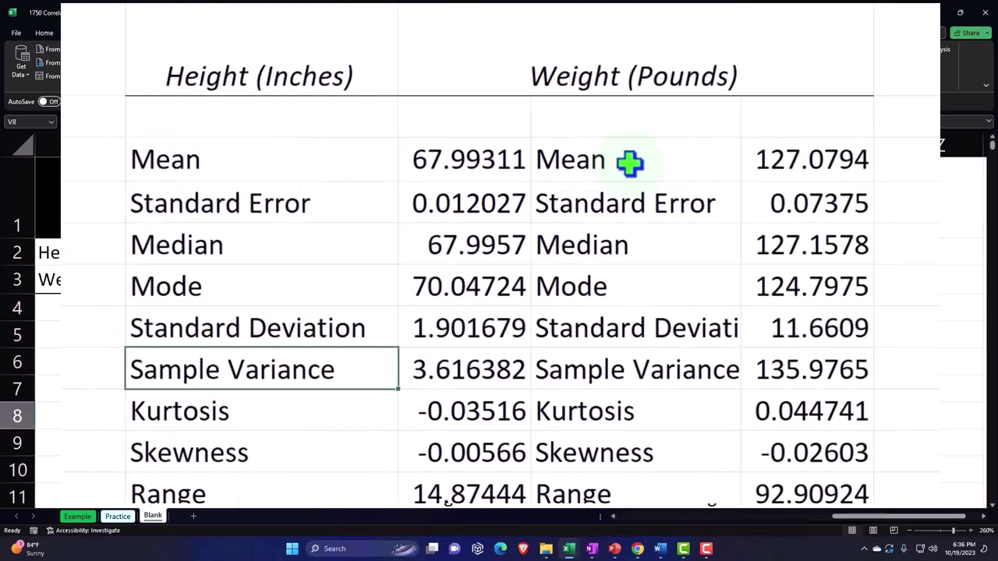
key(Down)
key(Right)
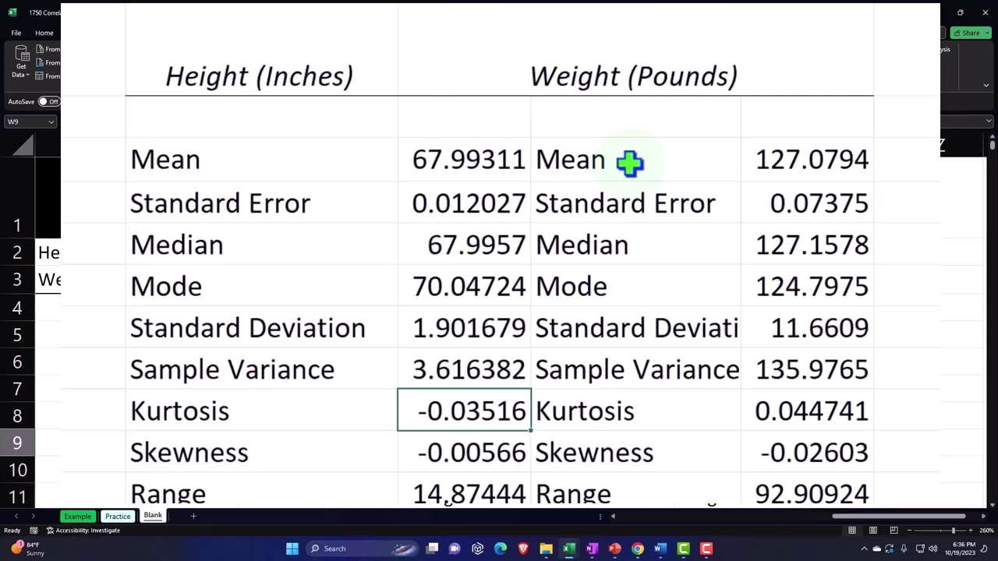
click(469, 159)
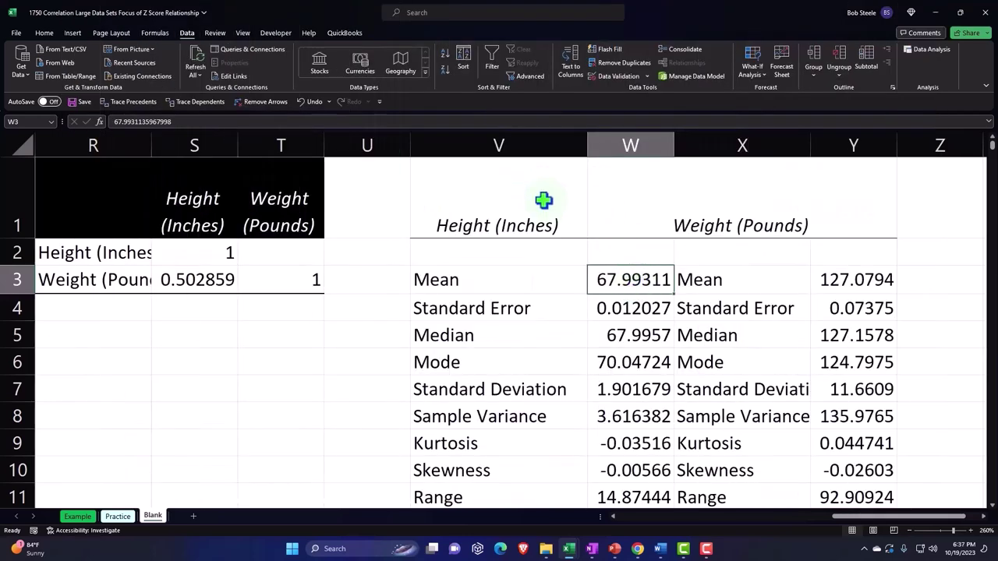
Fill the Descriptive Statistics header row V1:Y1 black
drag(526, 200, 813, 206)
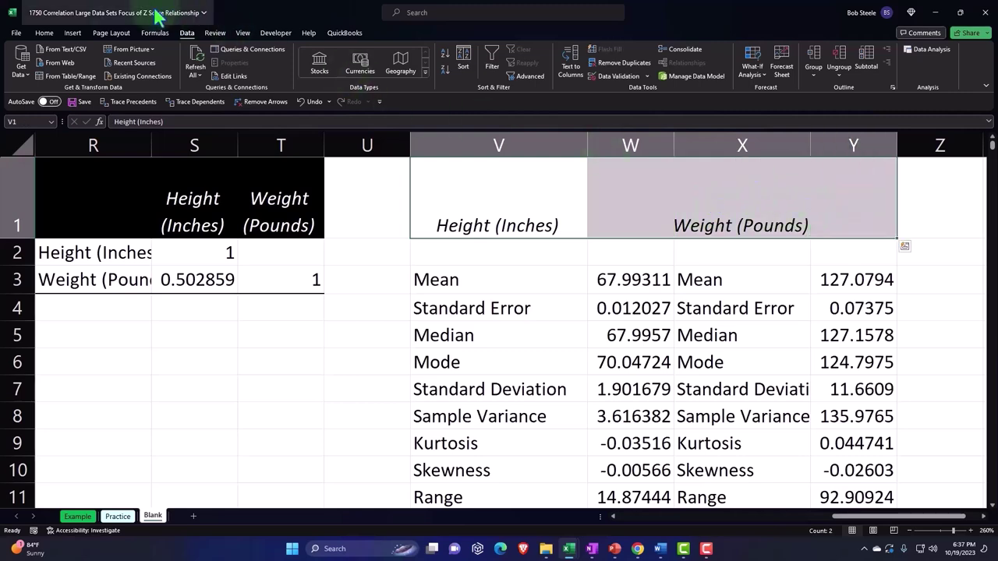
click(43, 32)
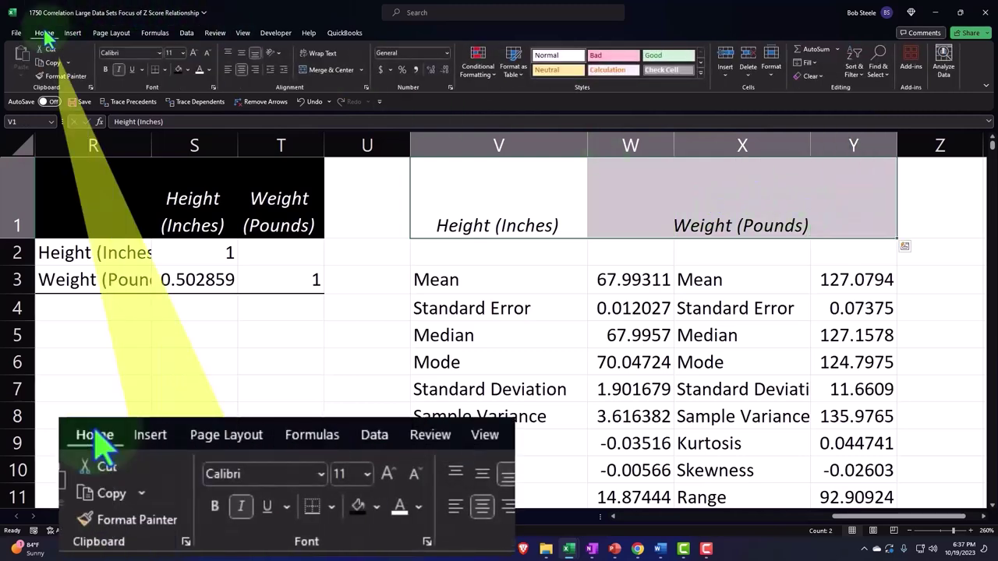
click(179, 69)
Apply All Borders to every cell of the statistics table
mouse_move(467, 280)
mouse_down()
mouse_move(836, 523)
mouse_move(829, 438)
mouse_up()
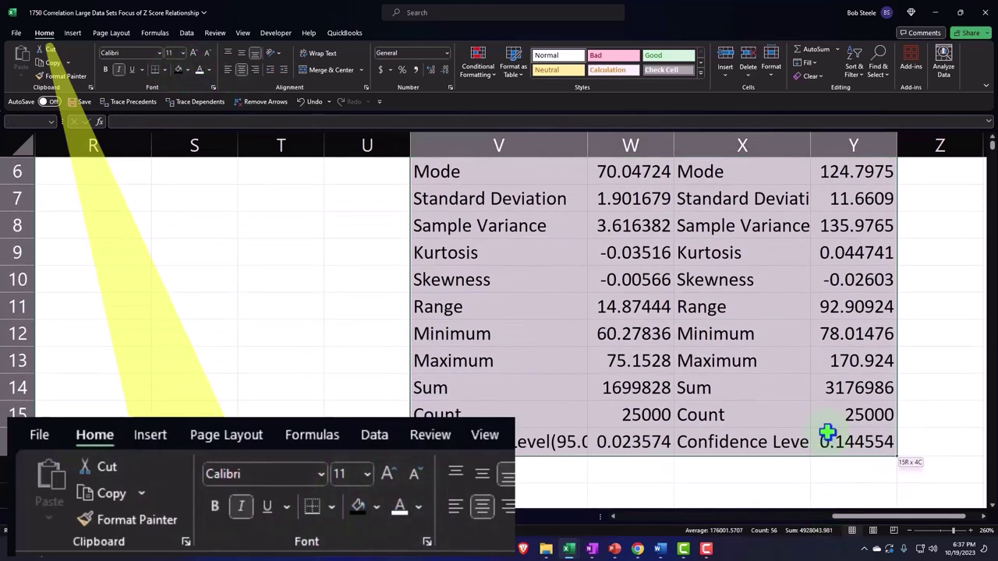
click(165, 69)
click(177, 173)
scroll(187, 195, up, 2)
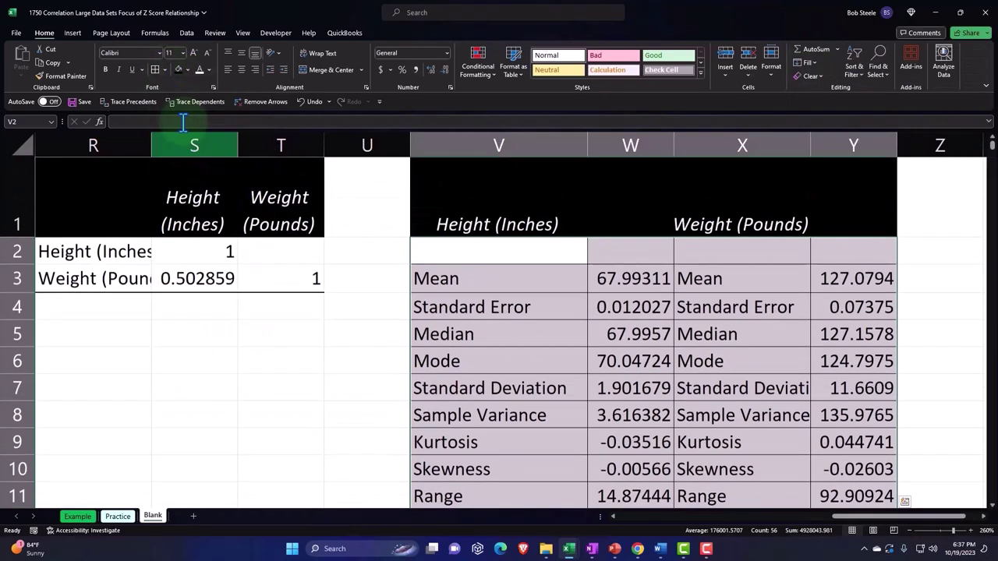
Fill the statistics cells light cyan using More Colors
click(187, 69)
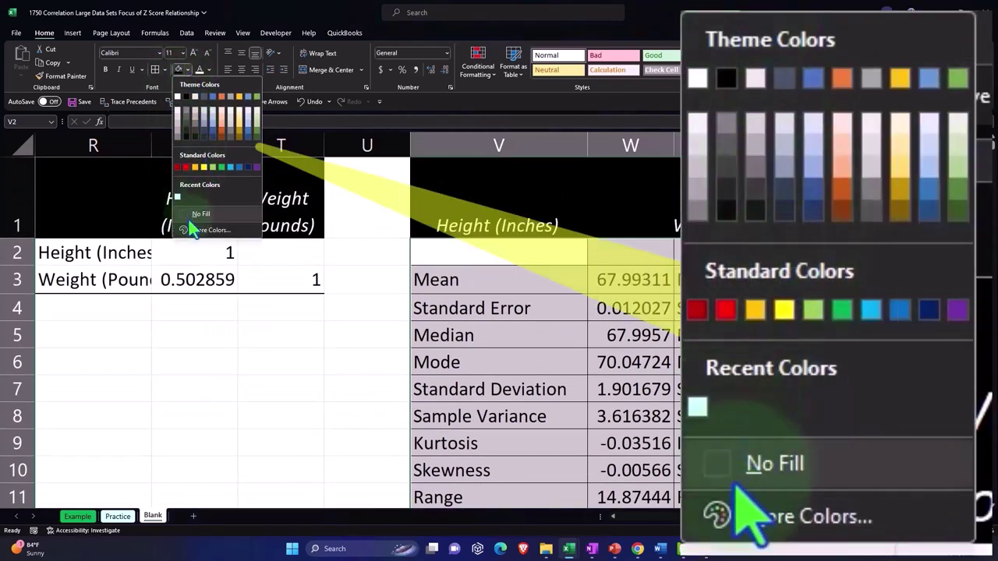
click(196, 231)
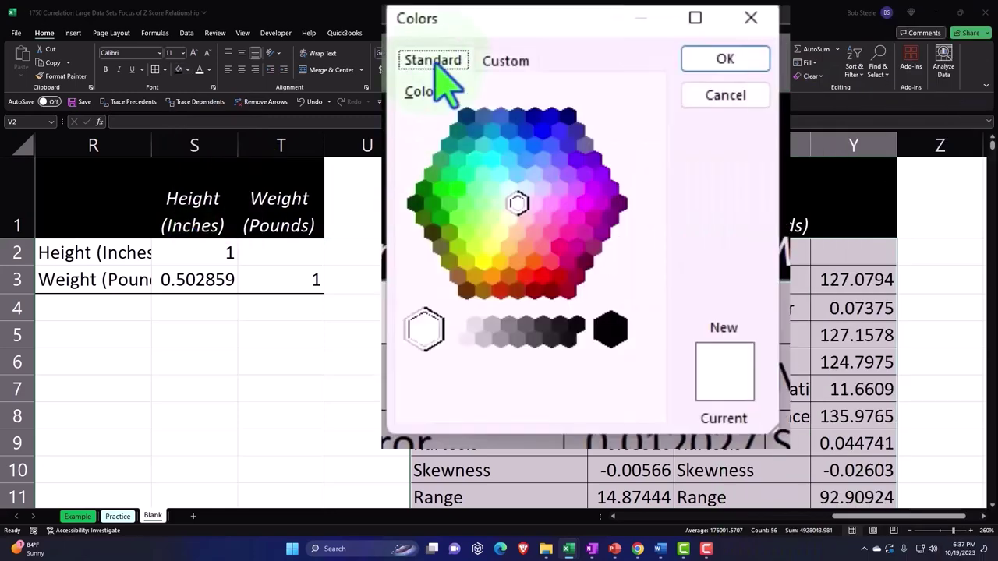
click(508, 189)
click(702, 70)
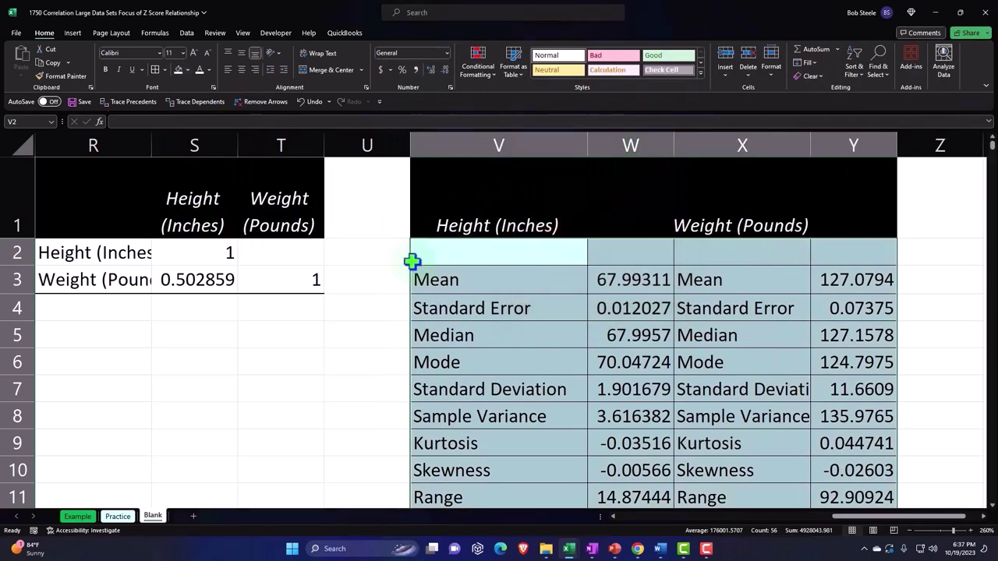
click(394, 279)
Apply borders and light-blue fill to the raw data, Mean/SD, Z-score, R Corralation and matrix tables
drag(864, 528, 590, 527)
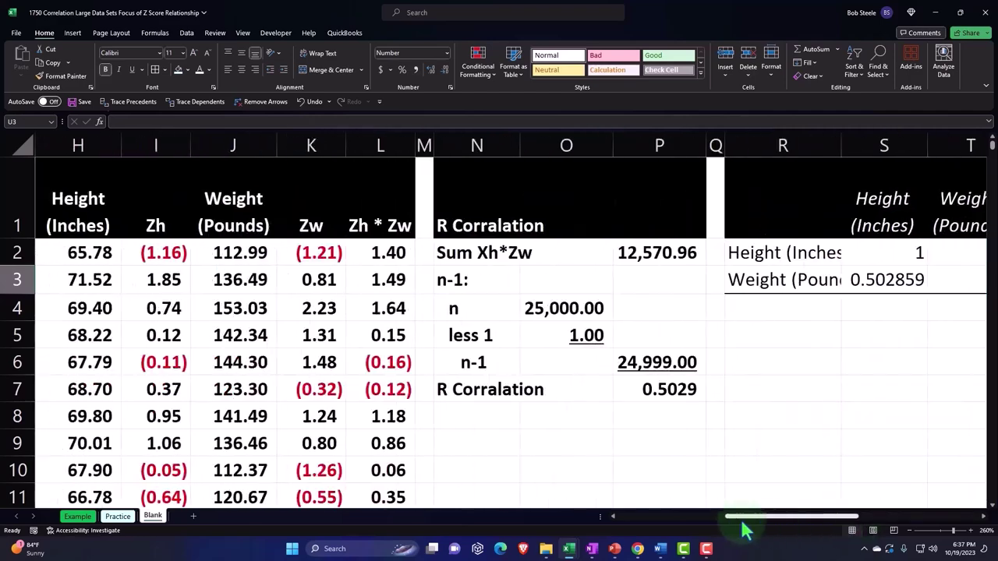
drag(85, 263, 134, 258)
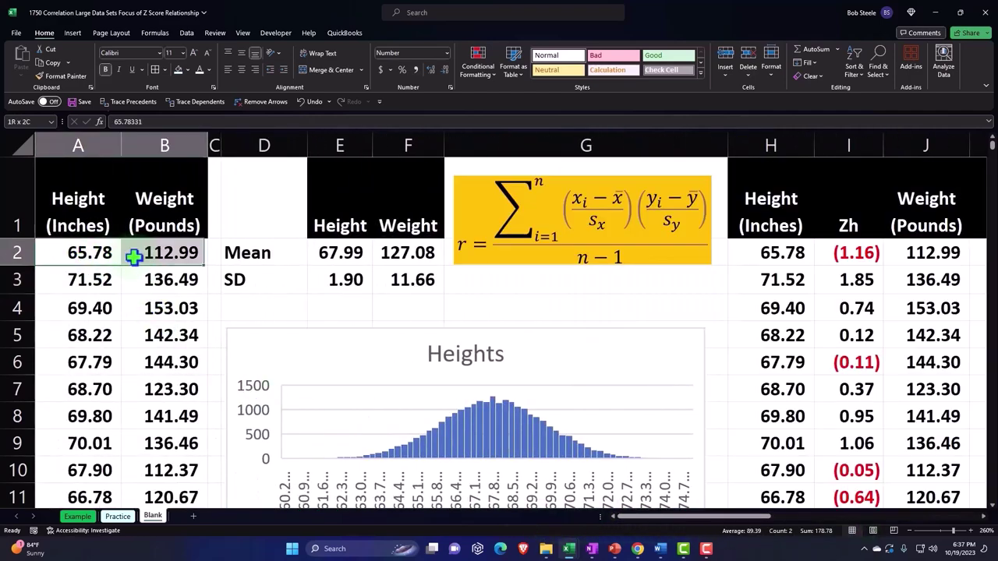
key(ctrl+shift+Down)
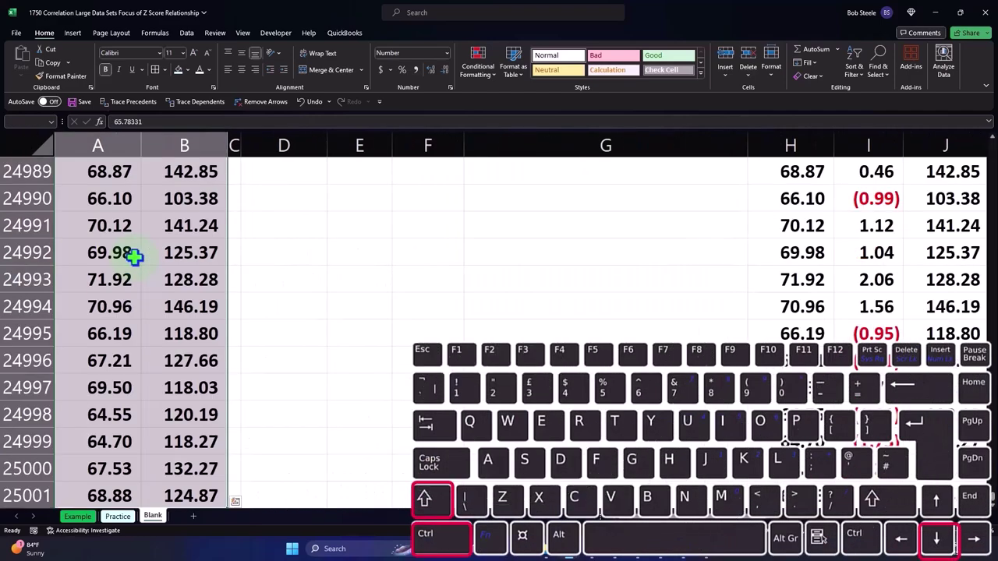
key(ctrl+BackSpace)
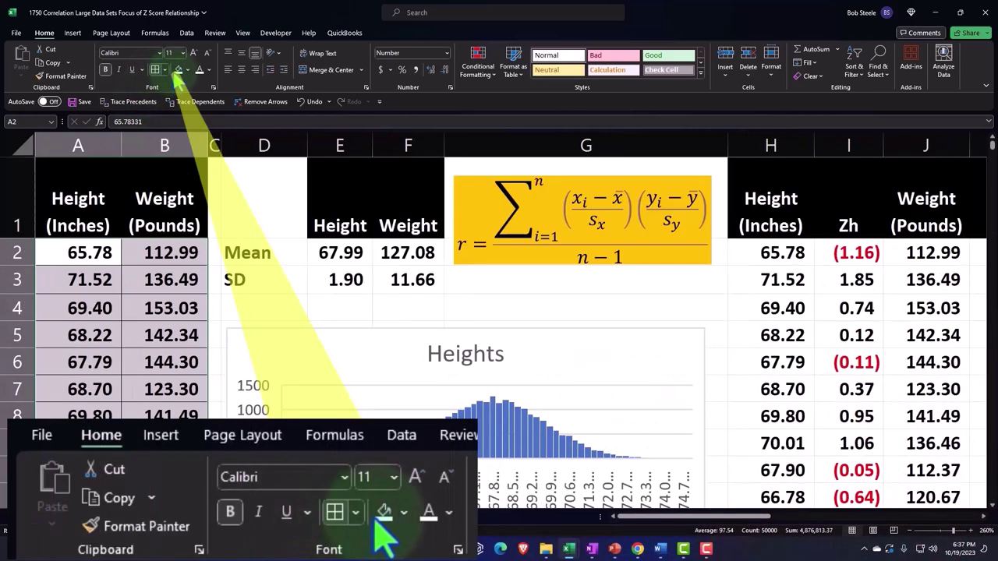
drag(279, 250, 391, 268)
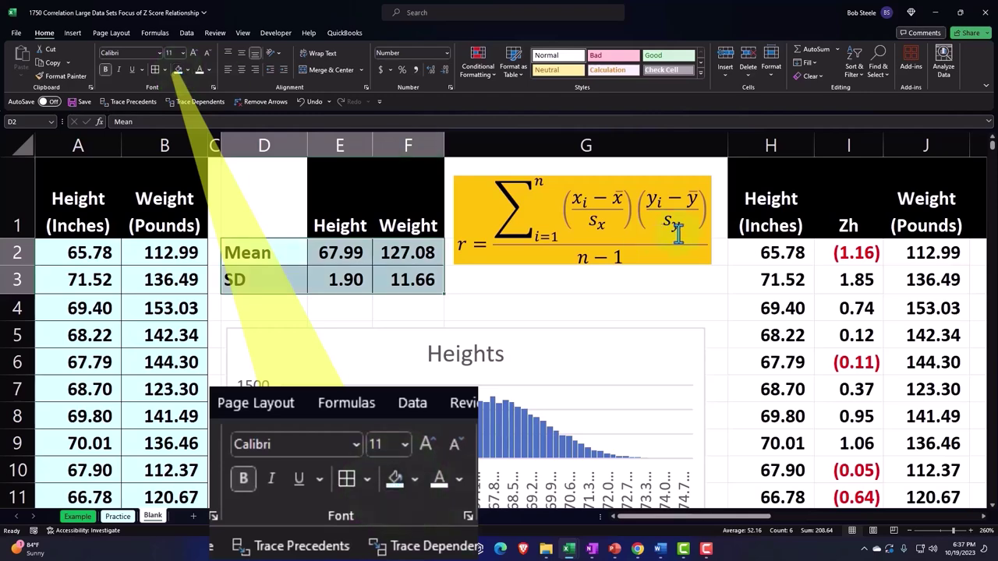
mouse_move(768, 251)
mouse_down()
mouse_move(930, 254)
mouse_move(753, 264)
mouse_up()
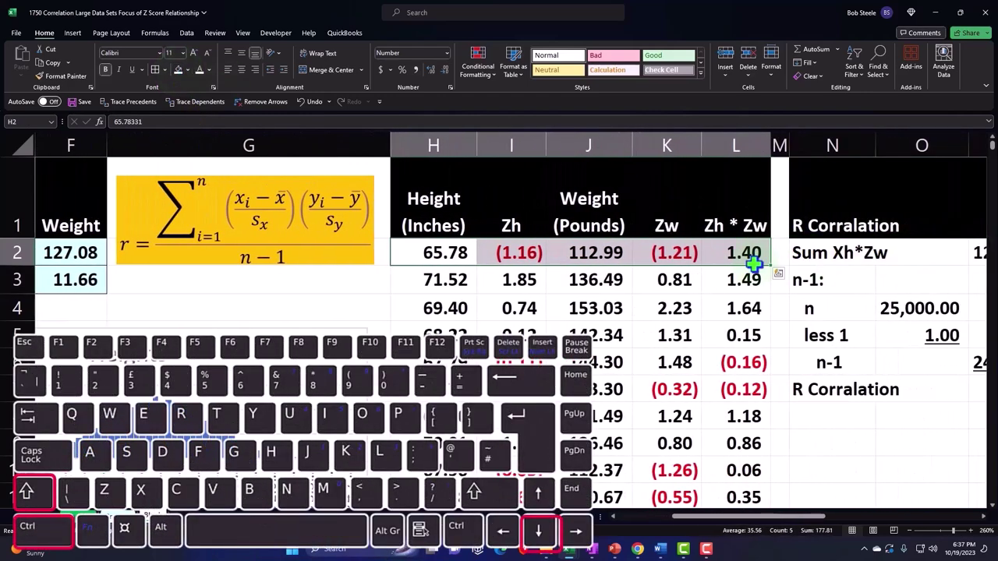
key(ctrl+shift+Down)
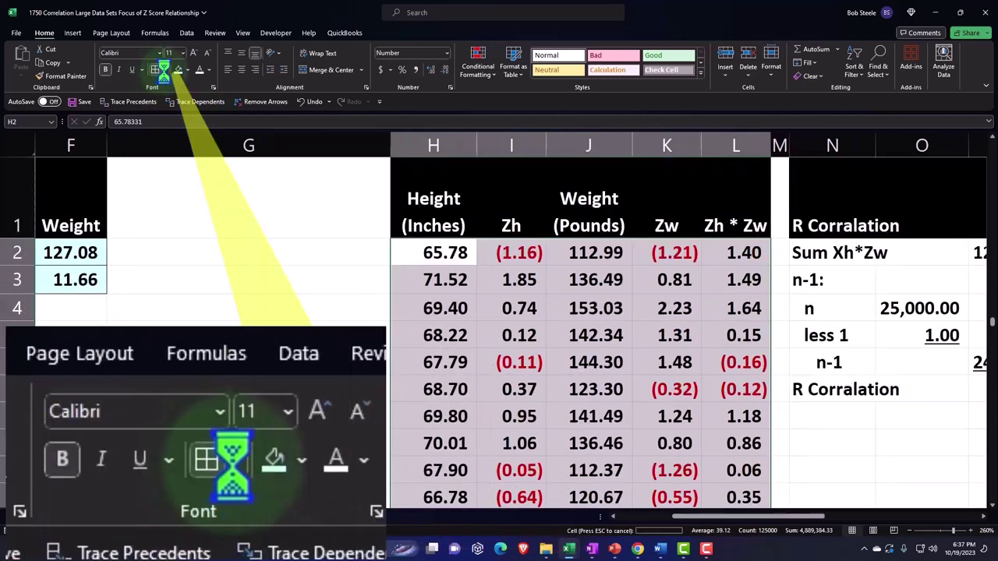
mouse_move(795, 254)
mouse_down()
mouse_move(724, 274)
mouse_move(662, 386)
mouse_up()
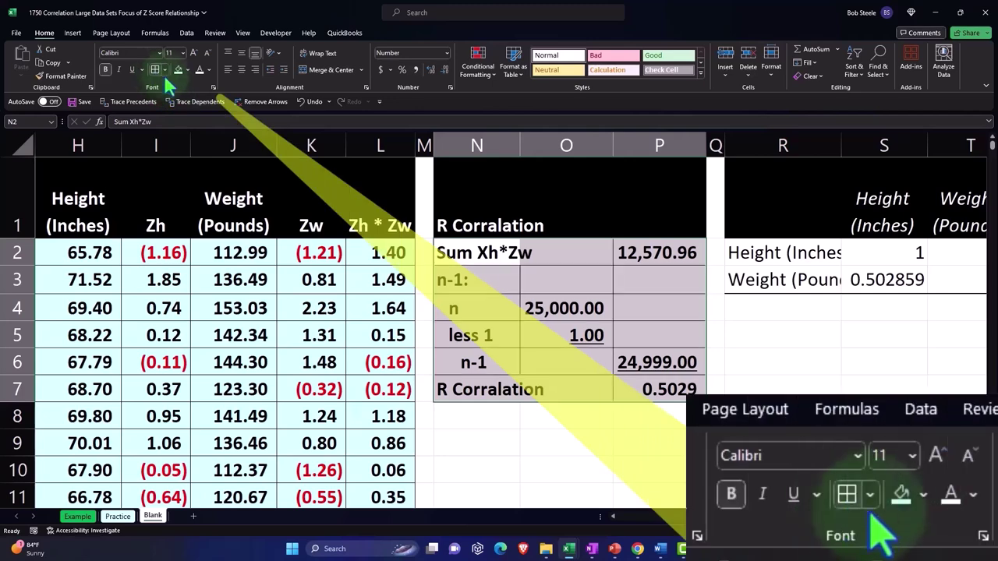
mouse_move(757, 252)
mouse_down()
mouse_move(850, 269)
mouse_move(849, 278)
mouse_up()
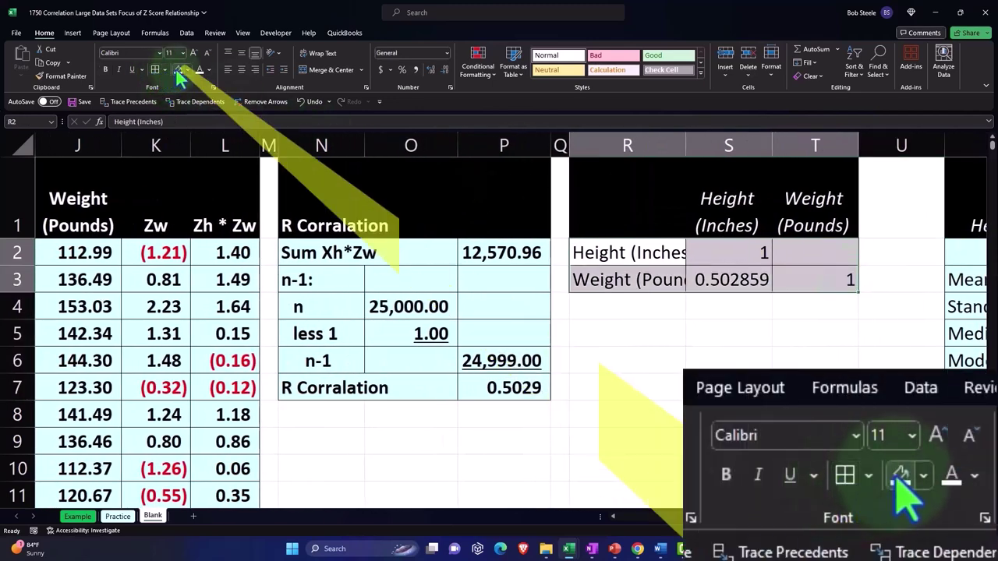
click(178, 70)
click(903, 146)
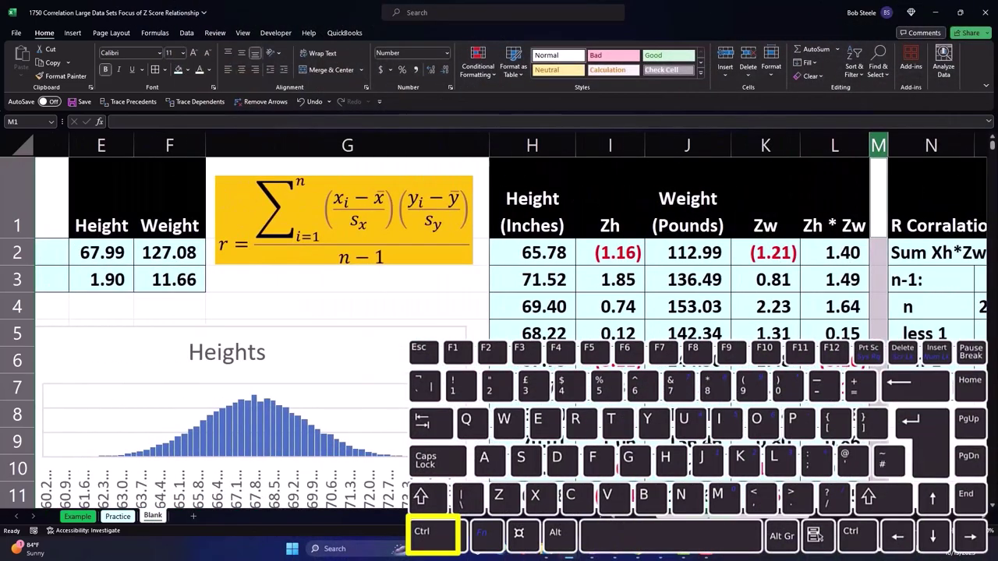
Narrow column C to a 0.50-width spacer between the data and Mean/SD table
scroll(311, 312, left, 4)
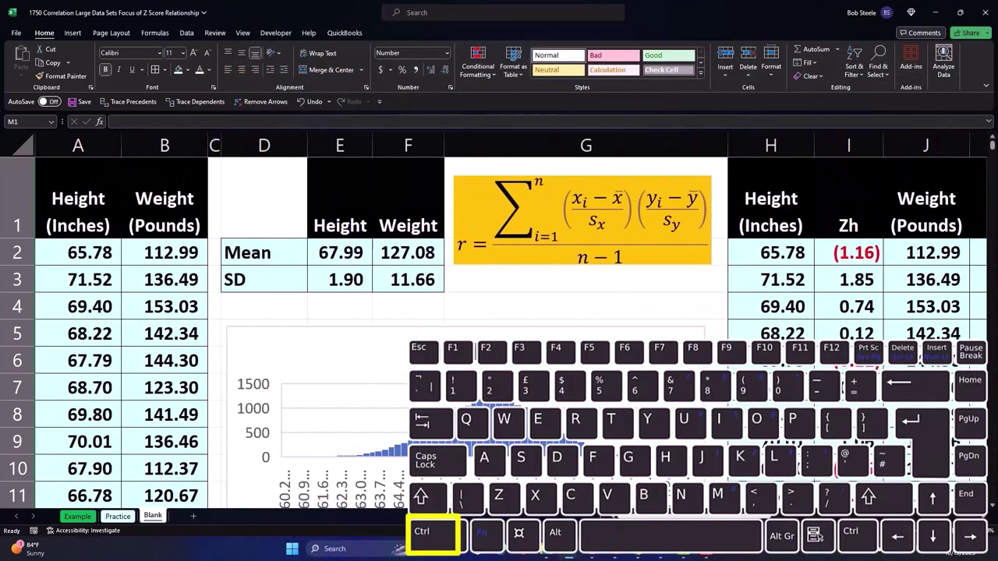
click(215, 145)
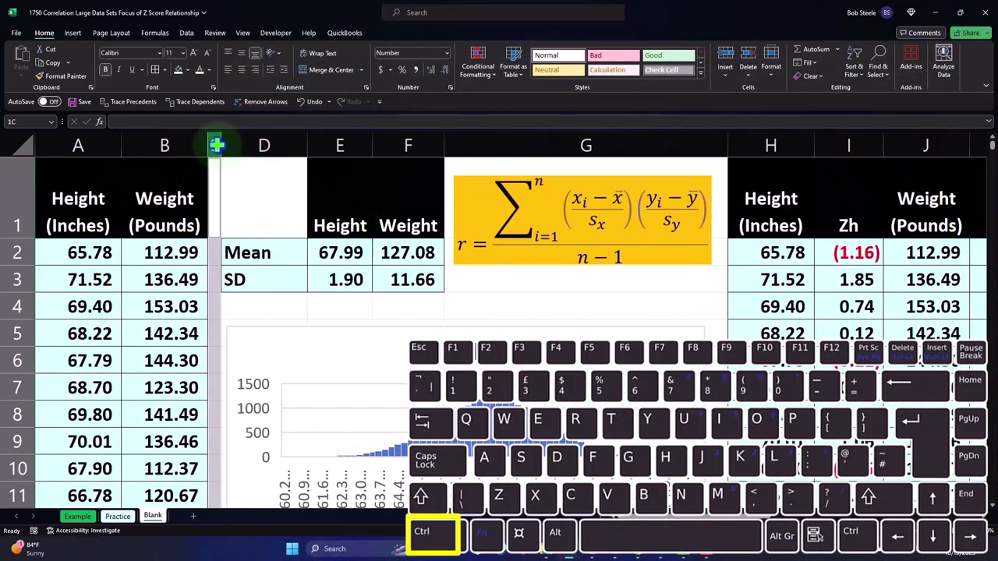
scroll(227, 278, down, 2)
scroll(225, 278, up, 3)
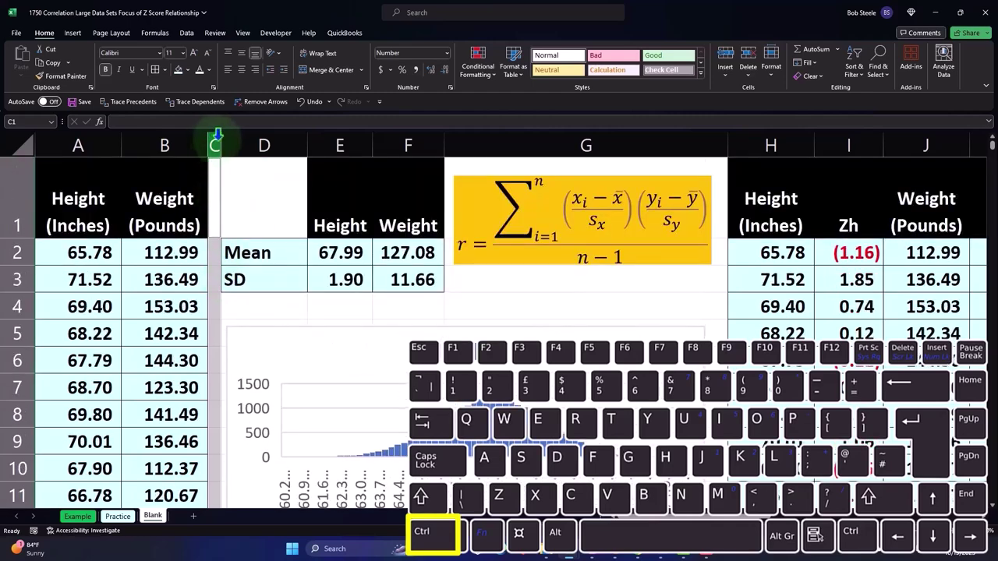
drag(220, 144, 212, 143)
click(250, 198)
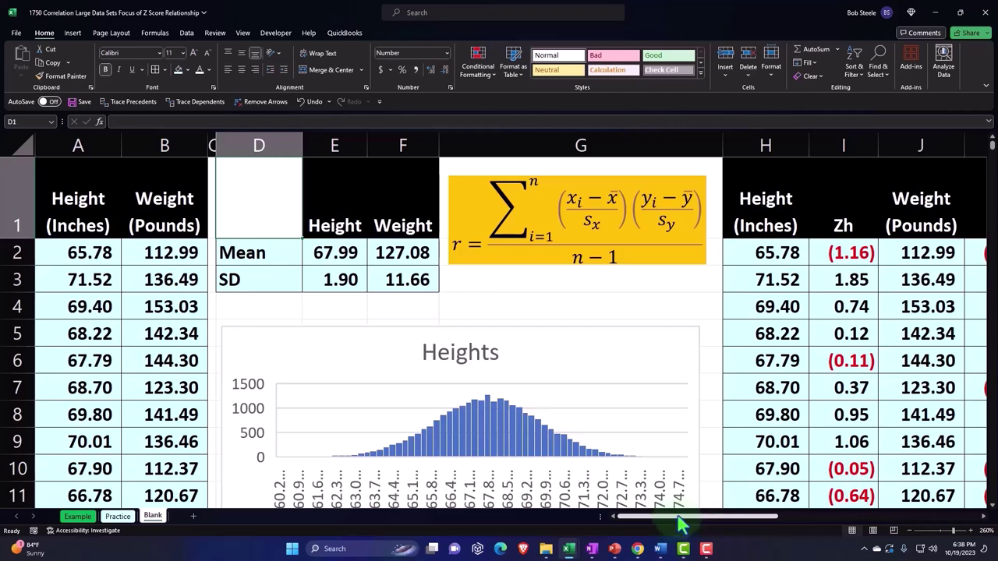
drag(678, 518, 885, 517)
click(442, 373)
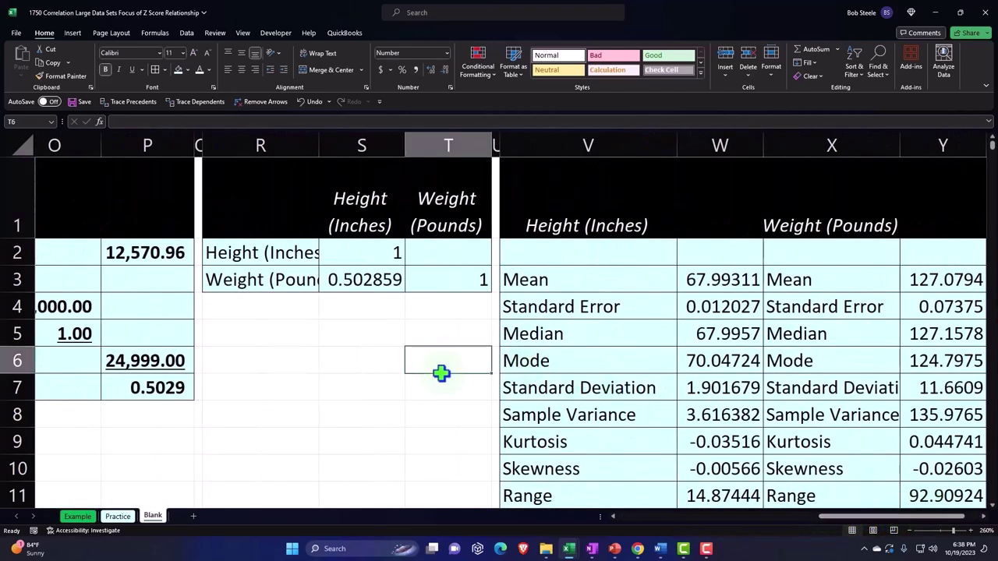